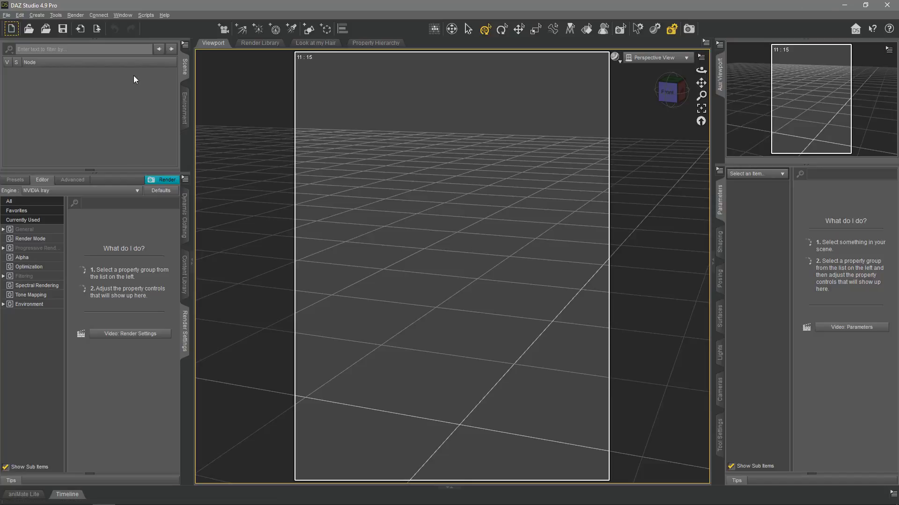
- Create a 5 m plane primitive with 1 division at the world center and frame it in the viewport
{"action": "left_click", "coordinate": [38, 15]}
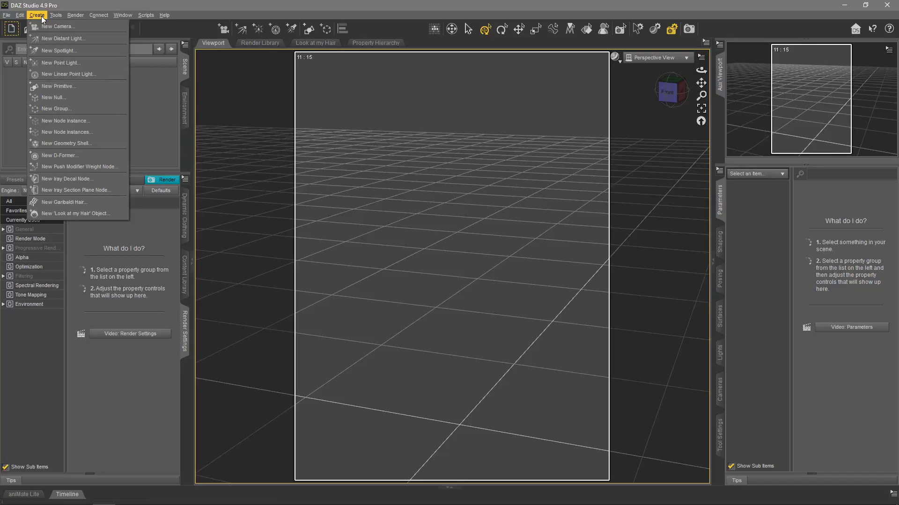
{"action": "left_click", "coordinate": [82, 85]}
{"action": "left_click", "coordinate": [458, 218]}
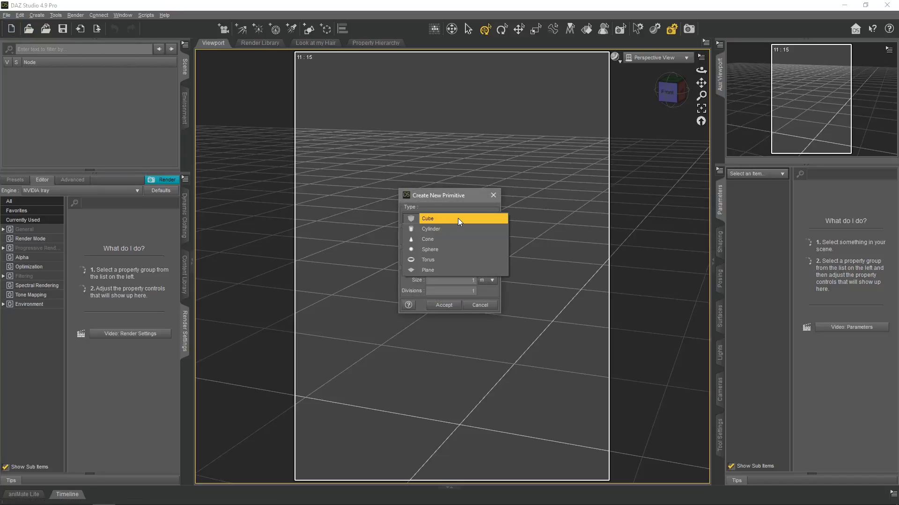
{"action": "left_click", "coordinate": [442, 270]}
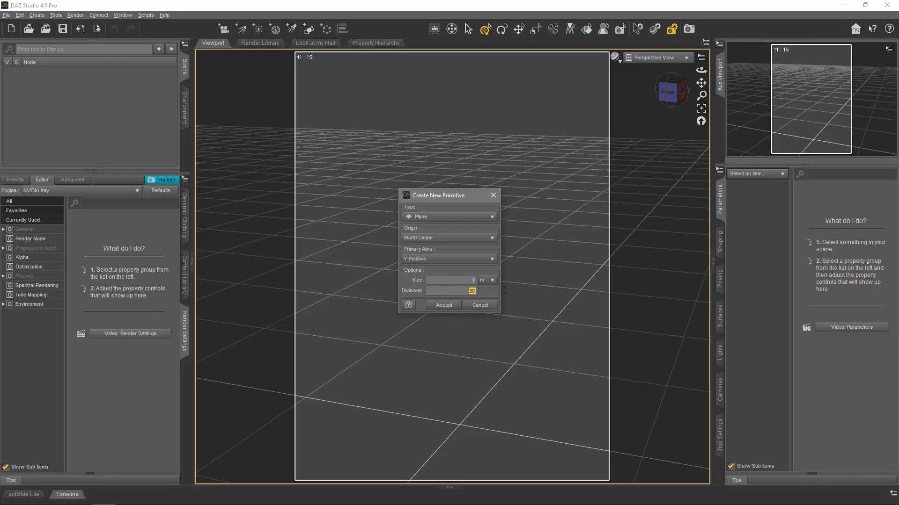
{"action": "type", "text": "1"}
{"action": "type", "text": "5"}
{"action": "left_click", "coordinate": [443, 305]}
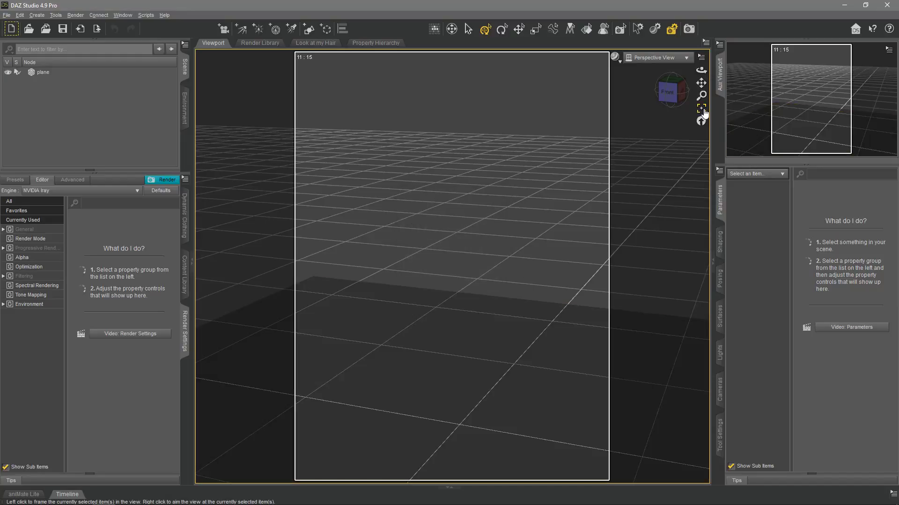
{"action": "left_click", "coordinate": [45, 72]}
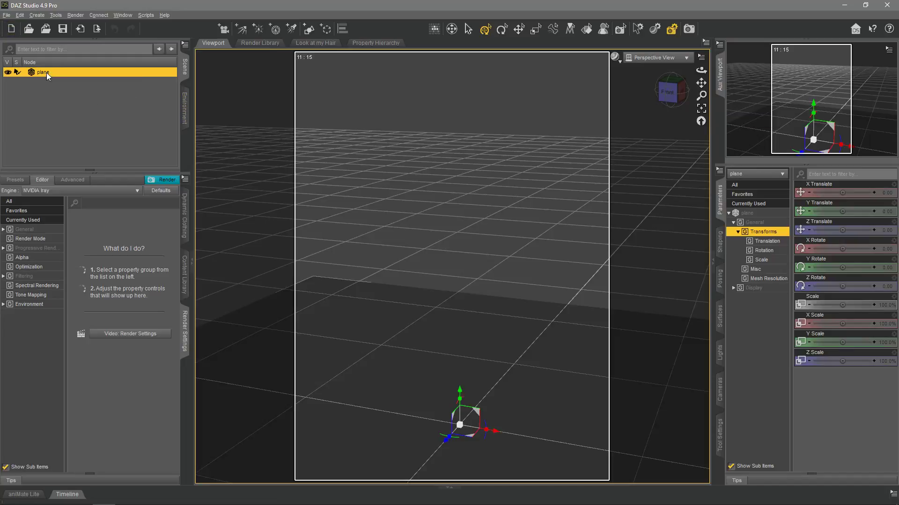
{"action": "left_click", "coordinate": [701, 110]}
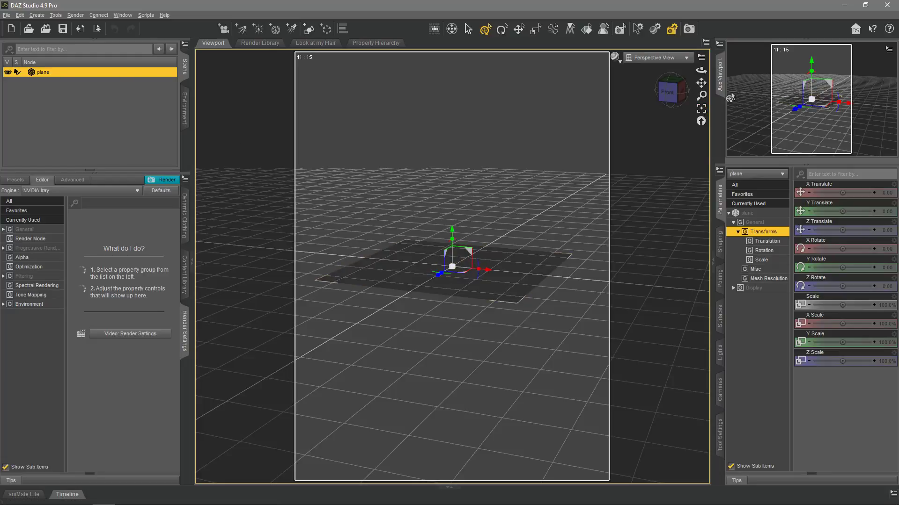
{"action": "left_click_drag", "start_coordinate": [700, 70], "coordinate": [701, 120]}
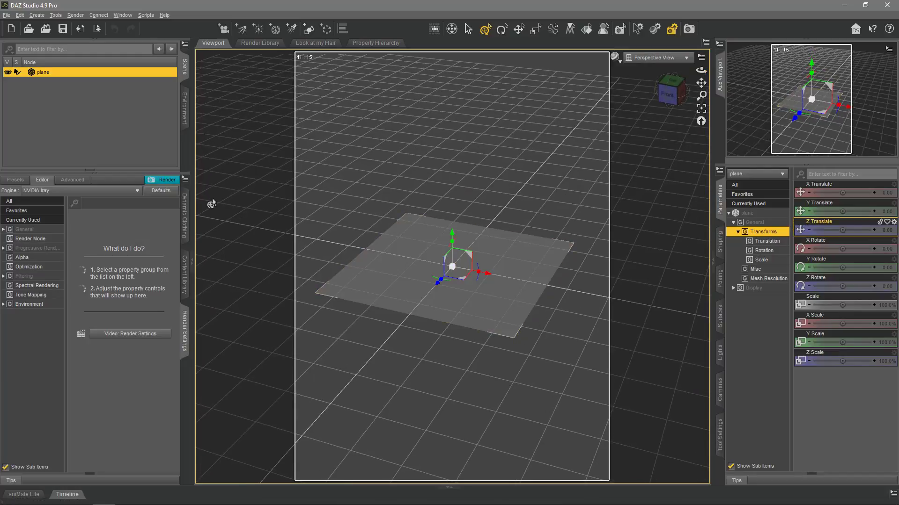
- Create a 2 m cube primitive with 1 division at the world center
{"action": "left_click", "coordinate": [40, 16]}
{"action": "left_click", "coordinate": [71, 87]}
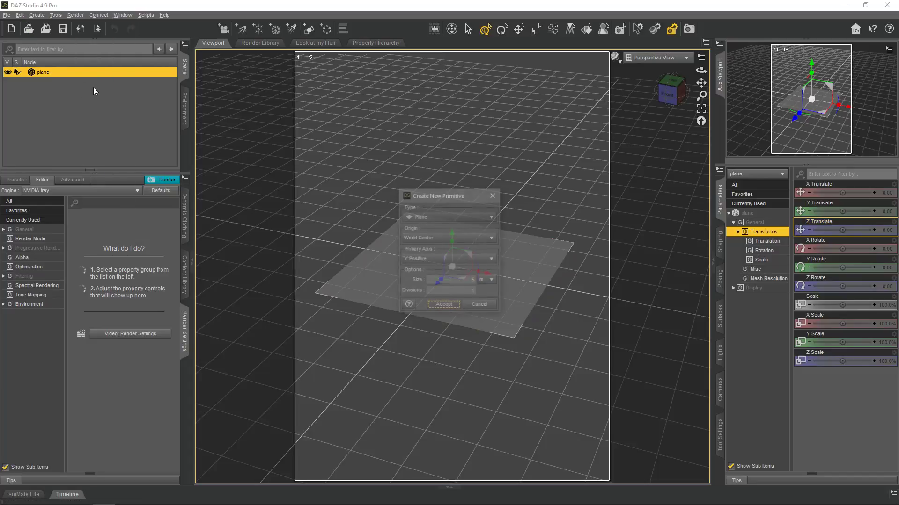
{"action": "left_click", "coordinate": [460, 217]}
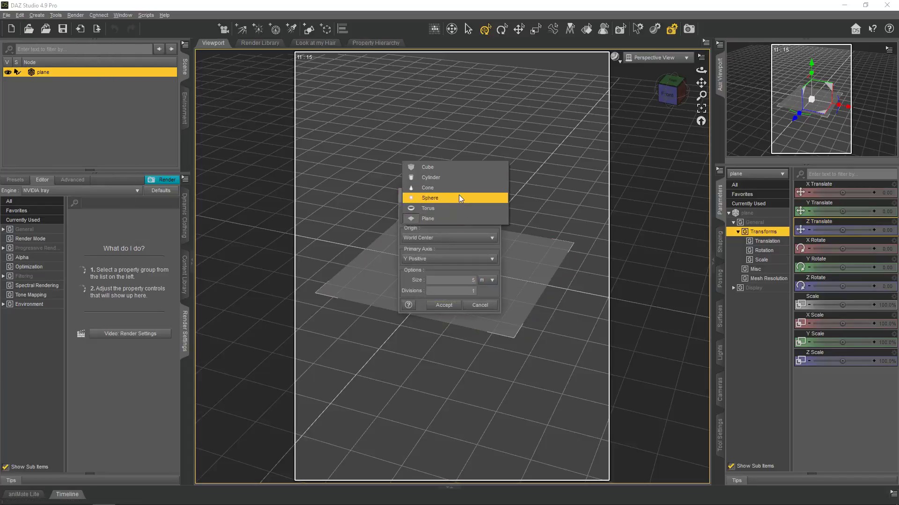
{"action": "left_click", "coordinate": [458, 167]}
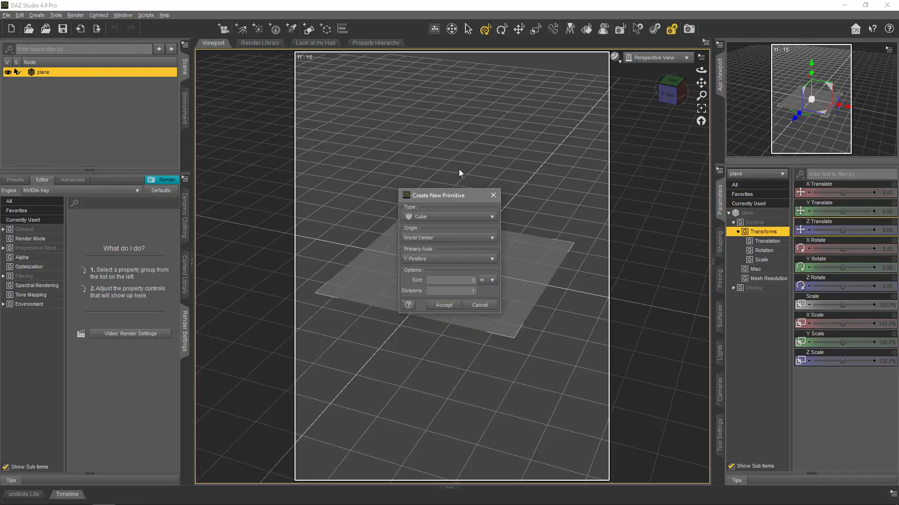
{"action": "double_click", "coordinate": [473, 280]}
{"action": "type", "text": "2"}
{"action": "left_click", "coordinate": [443, 305]}
- Move the plane by itself about 17.67 cm along Z and about 269 cm along X, and undo the X move
{"action": "left_click_drag", "start_coordinate": [700, 69], "coordinate": [617, 115]}
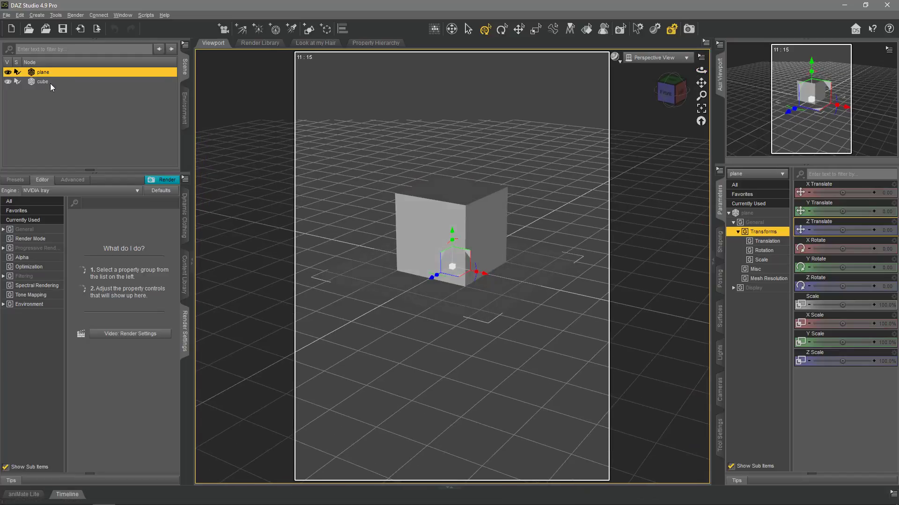
{"action": "left_click_drag", "start_coordinate": [415, 294], "coordinate": [425, 277]}
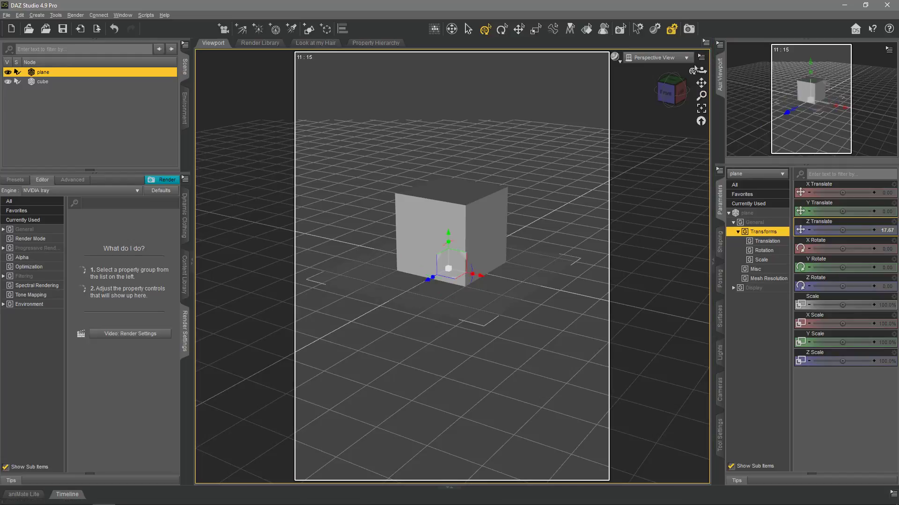
{"action": "left_click_drag", "start_coordinate": [701, 70], "coordinate": [688, 71]}
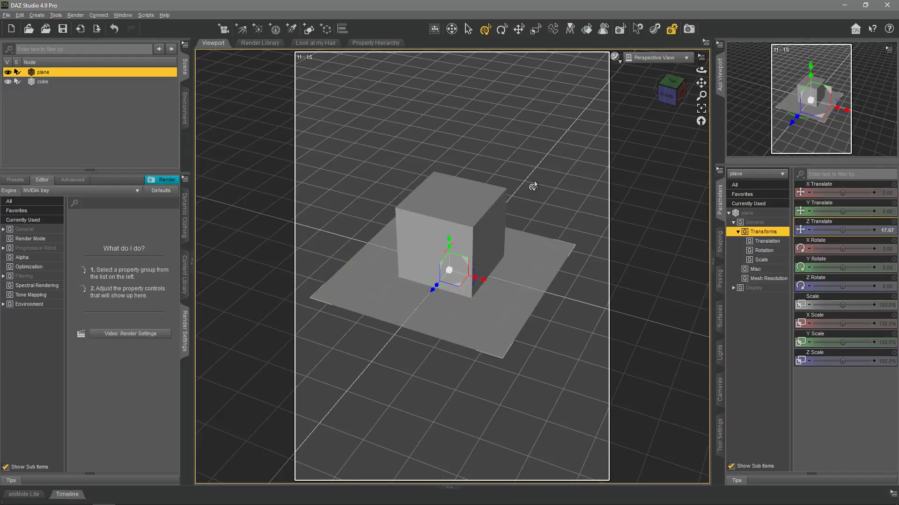
{"action": "mouse_move", "coordinate": [700, 70]}
{"action": "left_mouse_down"}
{"action": "mouse_move", "coordinate": [701, 59]}
{"action": "mouse_move", "coordinate": [701, 80]}
{"action": "mouse_move", "coordinate": [701, 65]}
{"action": "left_mouse_up"}
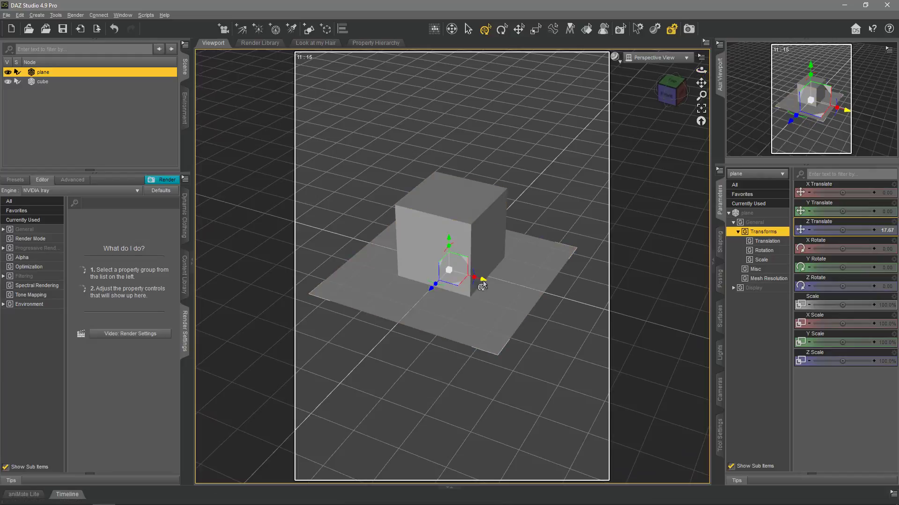
{"action": "left_click_drag", "start_coordinate": [482, 283], "coordinate": [582, 331]}
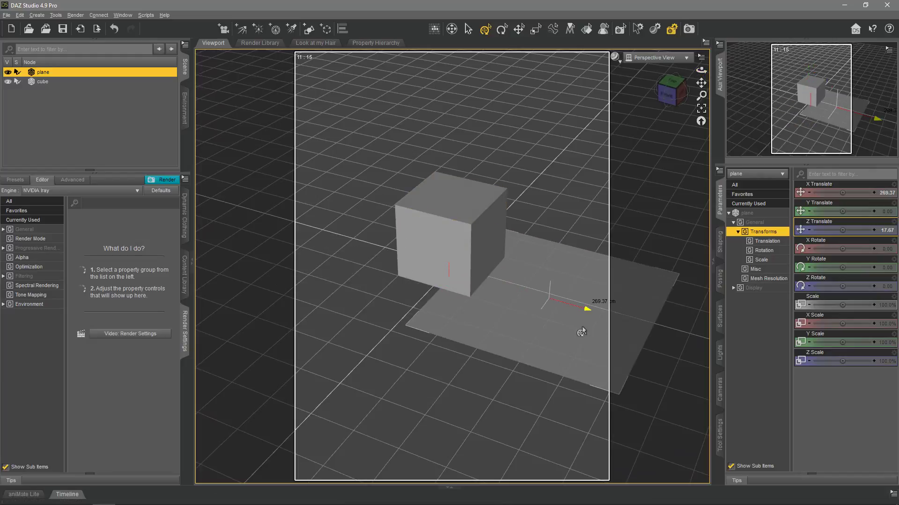
{"action": "key", "text": "ctrl+z"}
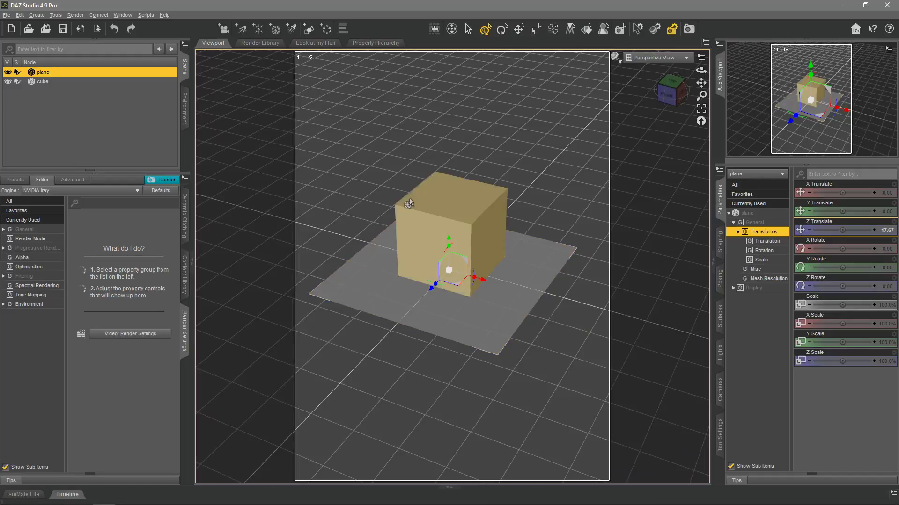
- Move the cube by itself along Z to about -548 cm and undo that move
{"action": "left_click", "coordinate": [424, 202]}
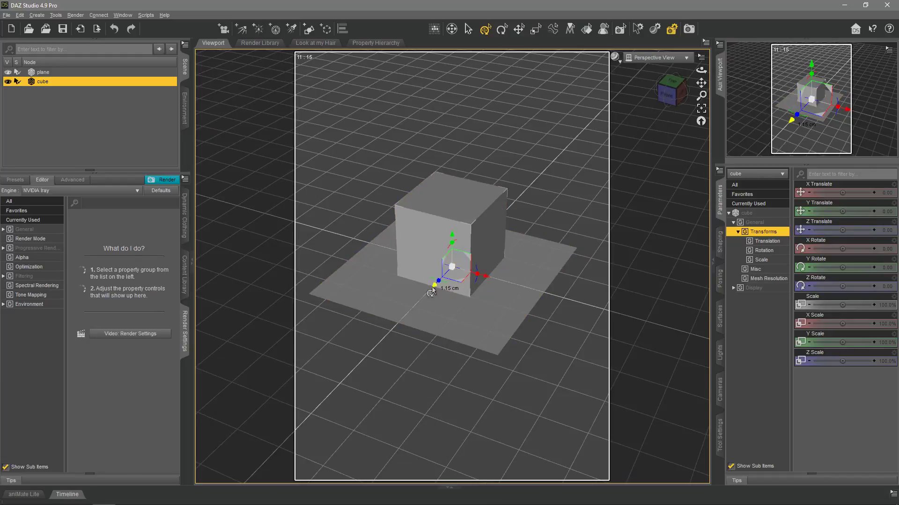
{"action": "left_click_drag", "start_coordinate": [431, 293], "coordinate": [519, 194]}
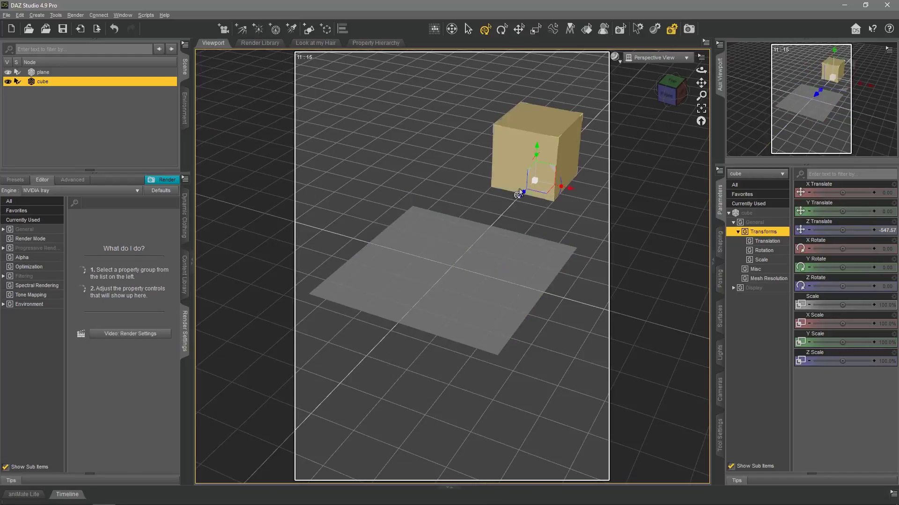
{"action": "key", "text": "ctrl+z"}
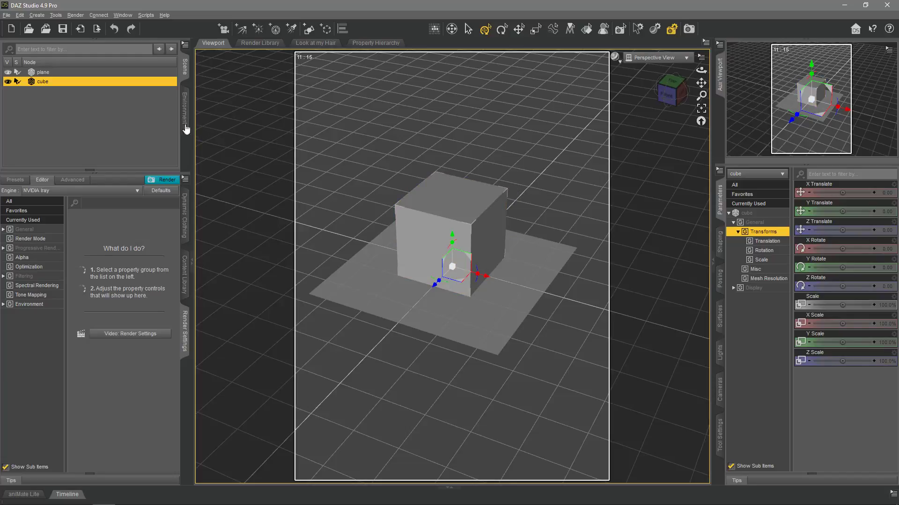
- With nothing selected, create a new empty group named "Cubo y plano"
{"action": "left_click", "coordinate": [54, 120]}
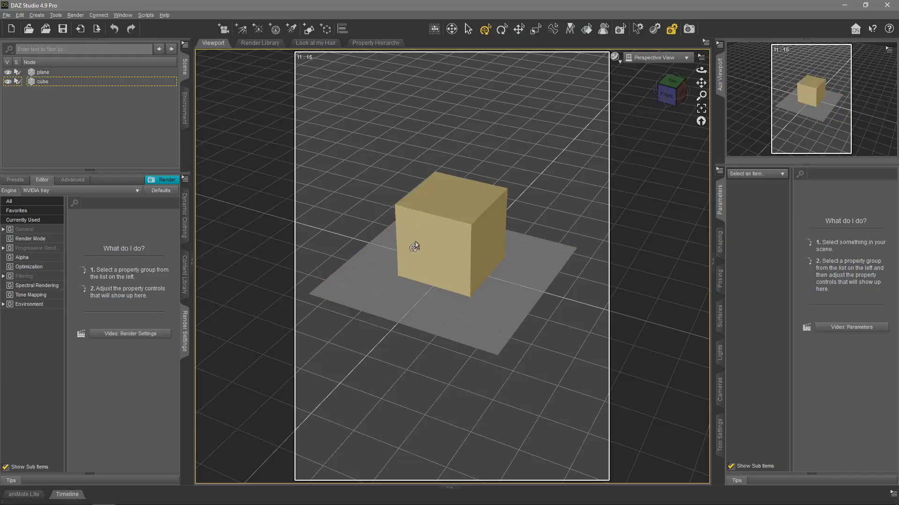
{"action": "left_click", "coordinate": [31, 15]}
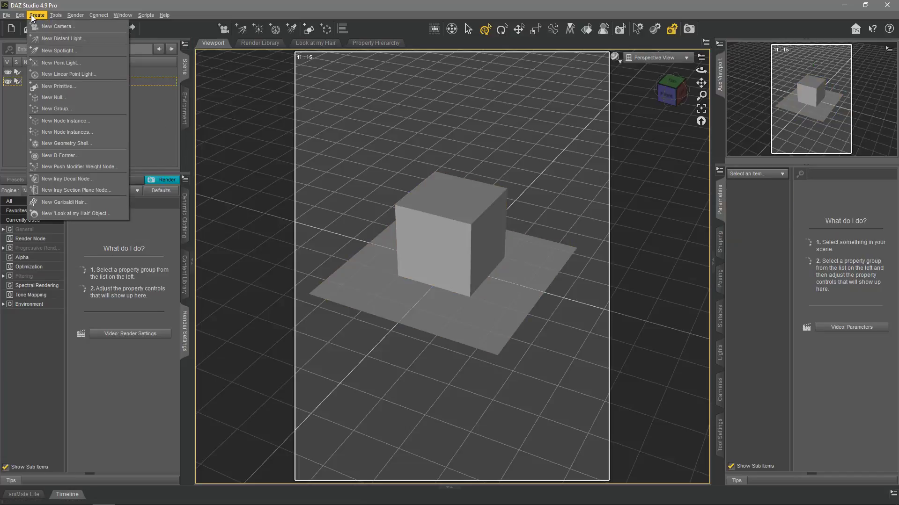
{"action": "left_click", "coordinate": [58, 109]}
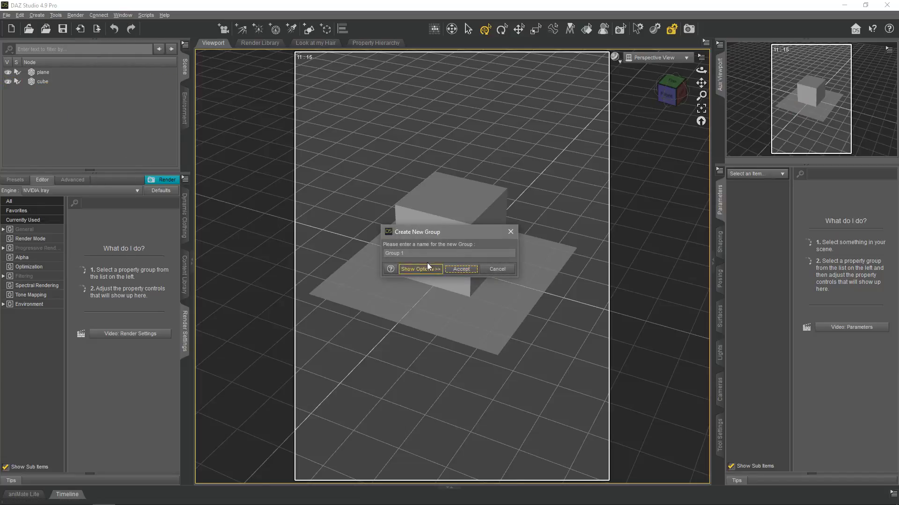
{"action": "left_click_drag", "start_coordinate": [428, 257], "coordinate": [377, 249]}
{"action": "left_click", "coordinate": [475, 270]}
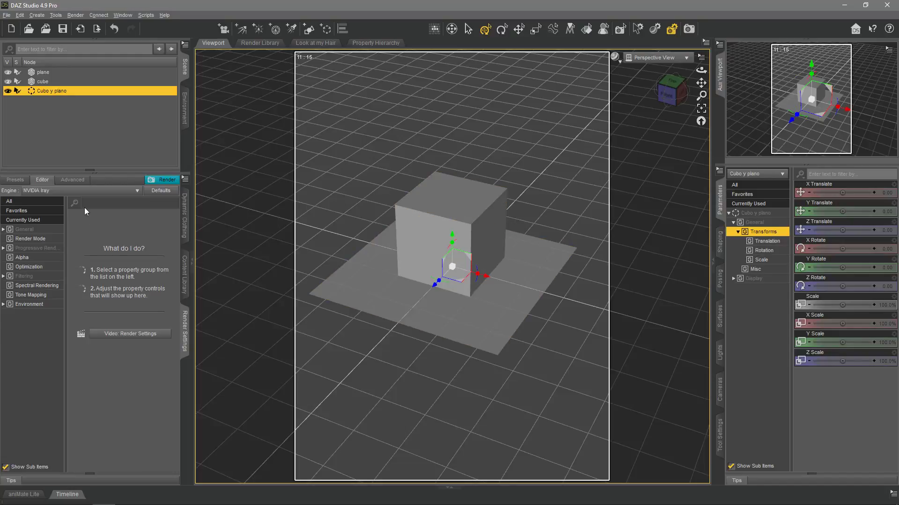
- Parent the cube and the plane to the Cubo y plano group in the scene hierarchy
{"action": "left_click", "coordinate": [40, 97]}
{"action": "left_click", "coordinate": [51, 92]}
{"action": "left_click", "coordinate": [42, 82]}
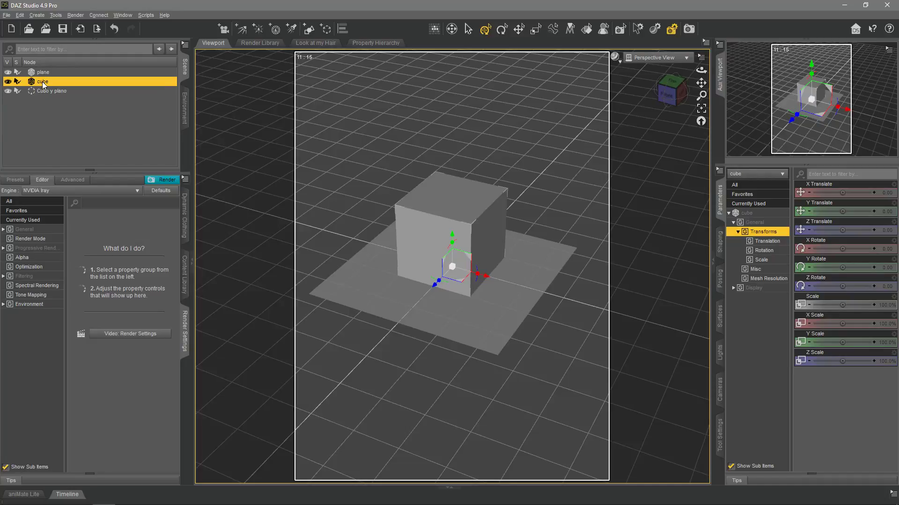
{"action": "left_click_drag", "start_coordinate": [42, 83], "coordinate": [44, 91]}
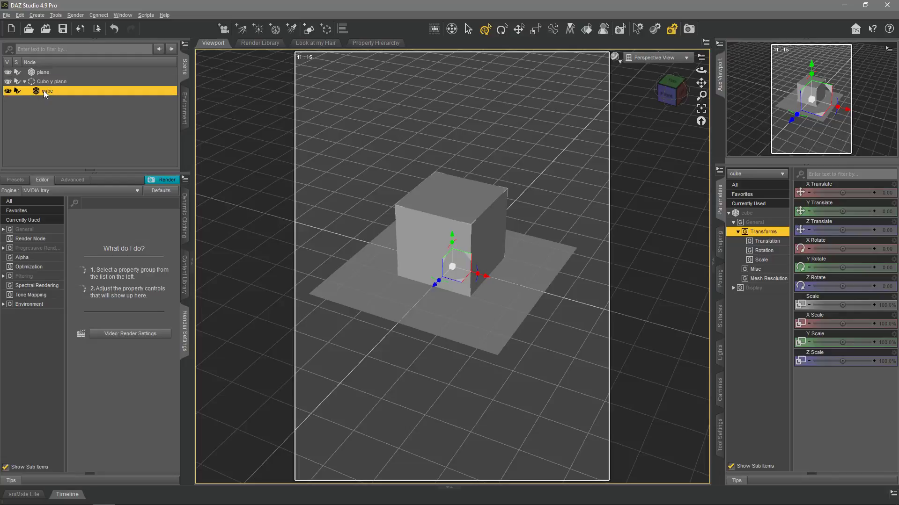
{"action": "left_click", "coordinate": [44, 72]}
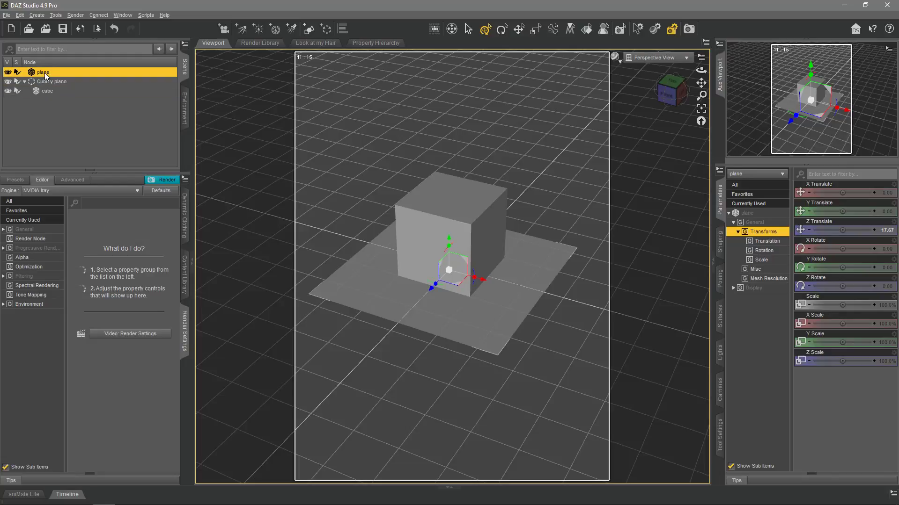
{"action": "left_click_drag", "start_coordinate": [44, 72], "coordinate": [46, 82]}
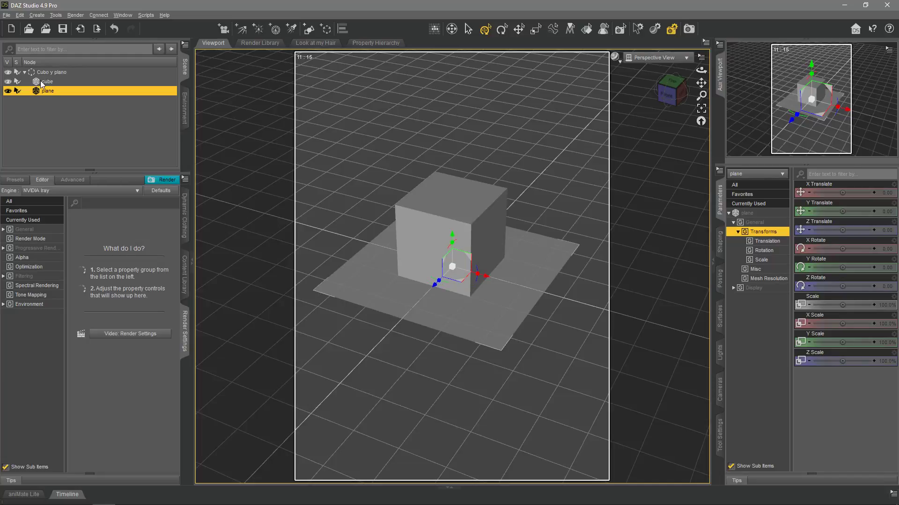
- Examine the scene hierarchy by selecting the cube, the plane and the Cubo y plano group in turn
{"action": "left_click", "coordinate": [44, 81]}
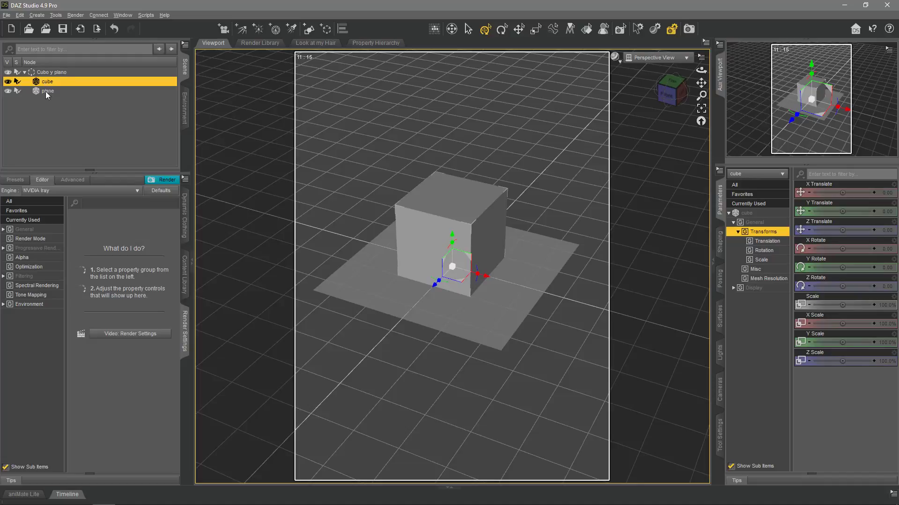
{"action": "left_click", "coordinate": [46, 91]}
{"action": "left_click", "coordinate": [47, 82]}
{"action": "left_click", "coordinate": [46, 72]}
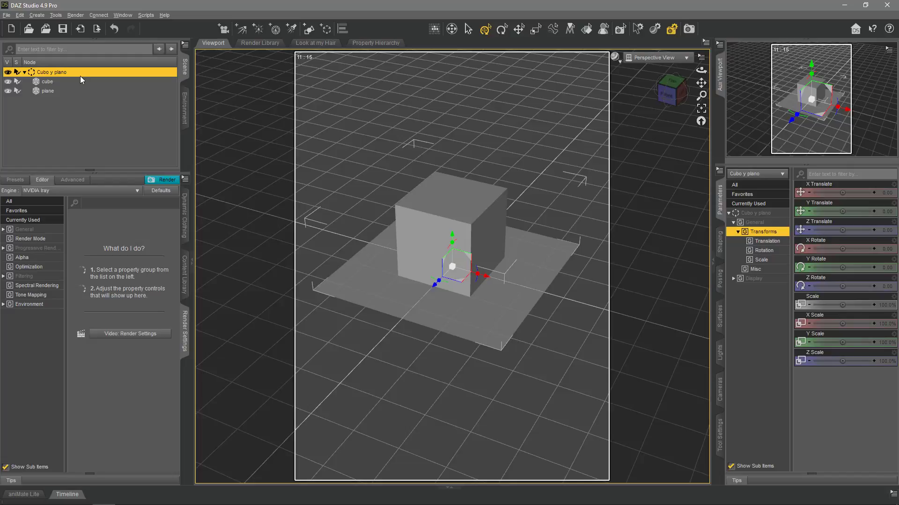
{"action": "left_click", "coordinate": [49, 82]}
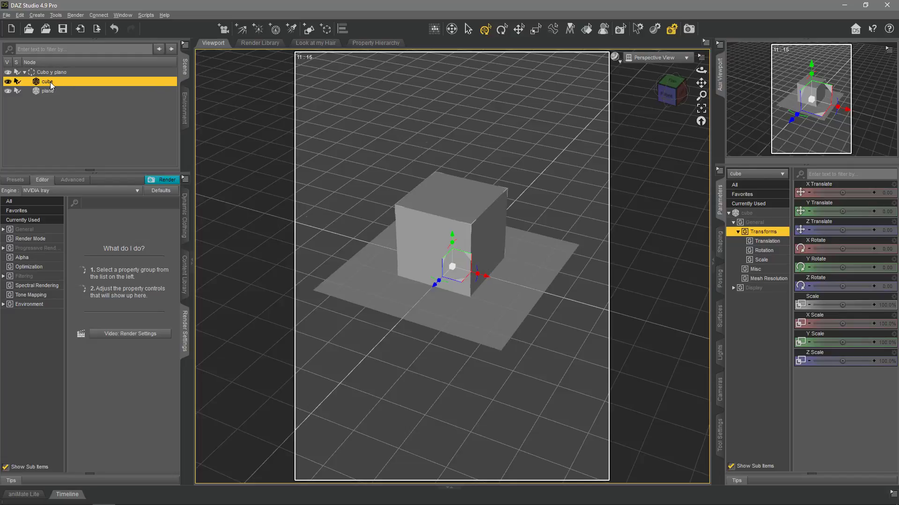
{"action": "left_click", "coordinate": [50, 88]}
{"action": "left_click", "coordinate": [48, 83]}
{"action": "left_click", "coordinate": [49, 90]}
{"action": "left_click", "coordinate": [52, 83]}
{"action": "left_click", "coordinate": [55, 73]}
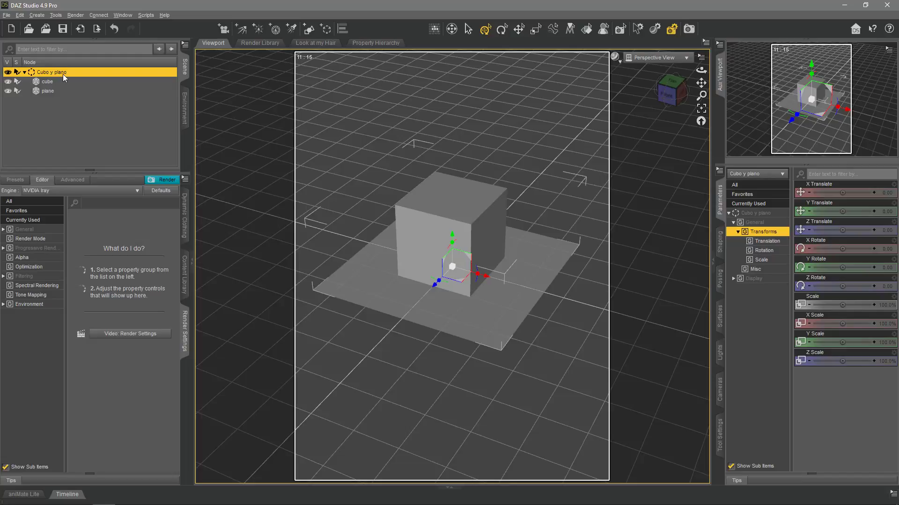
{"action": "left_click", "coordinate": [55, 84]}
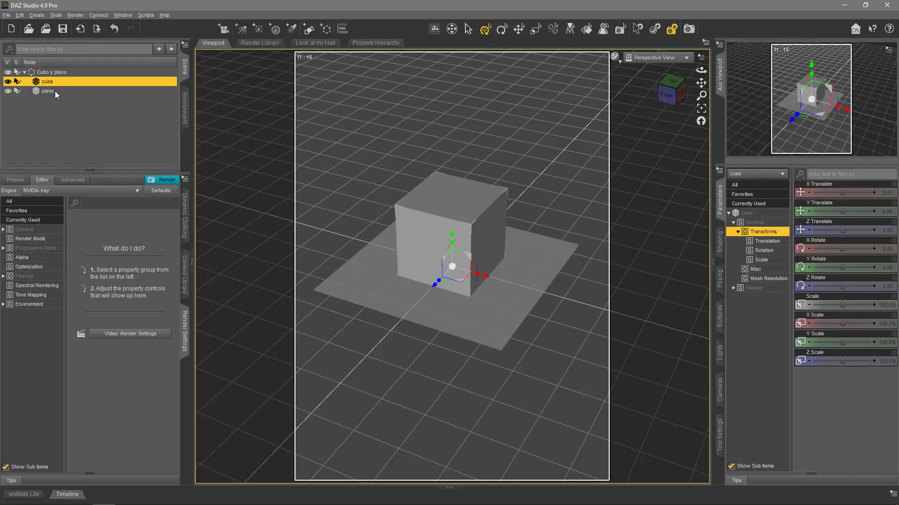
{"action": "left_click", "coordinate": [55, 90]}
{"action": "left_click", "coordinate": [55, 82]}
{"action": "left_click", "coordinate": [62, 74]}
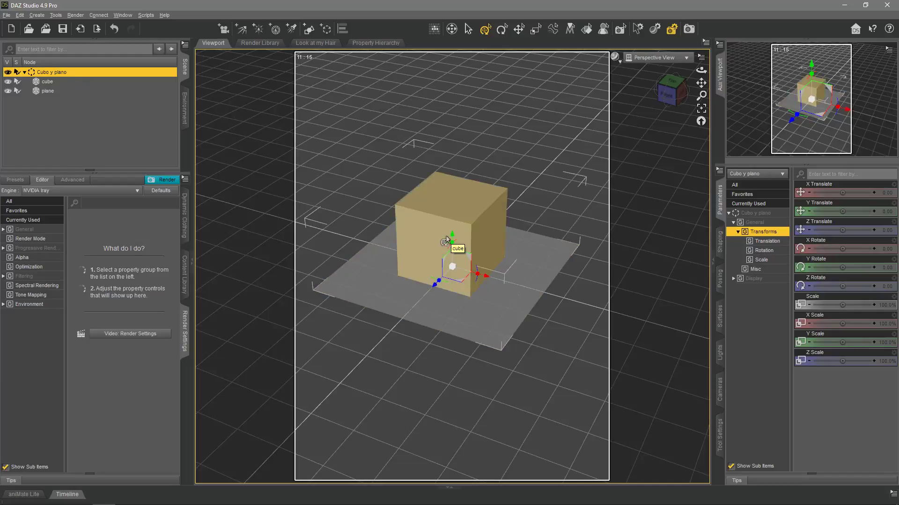
- Check how an individual group member is selected by picking the plane directly in the 3D view
{"action": "left_click", "coordinate": [377, 278]}
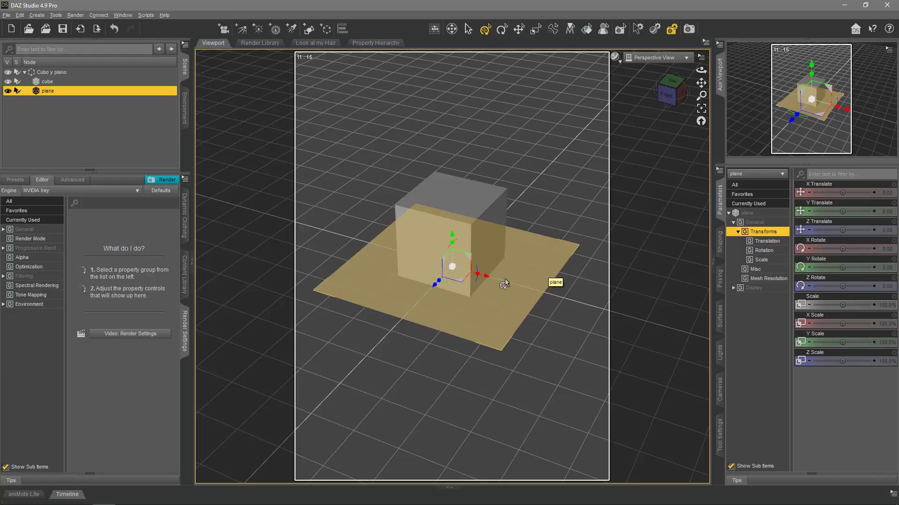
{"action": "left_click", "coordinate": [491, 287]}
{"action": "left_click", "coordinate": [492, 291]}
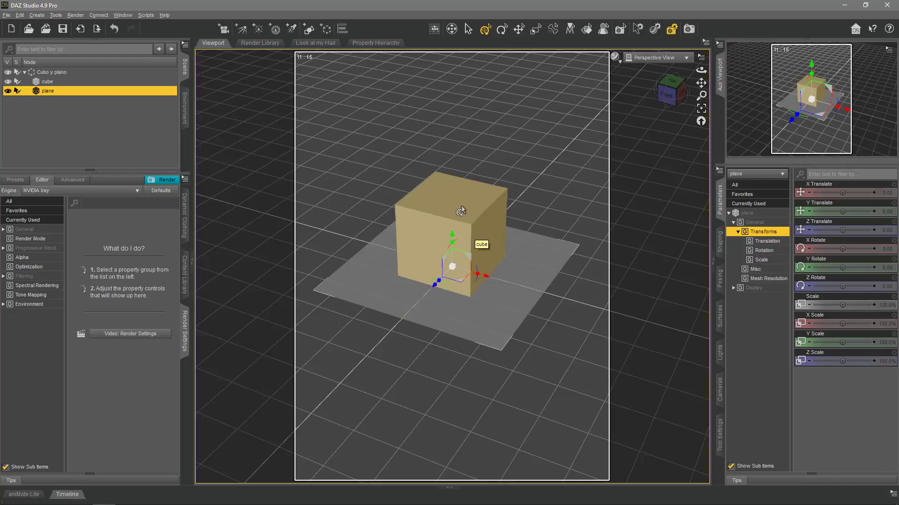
- Move the Cubo y plano group to about X 448, Z -116 and rotate it about -44° around Y
{"action": "left_click", "coordinate": [47, 74]}
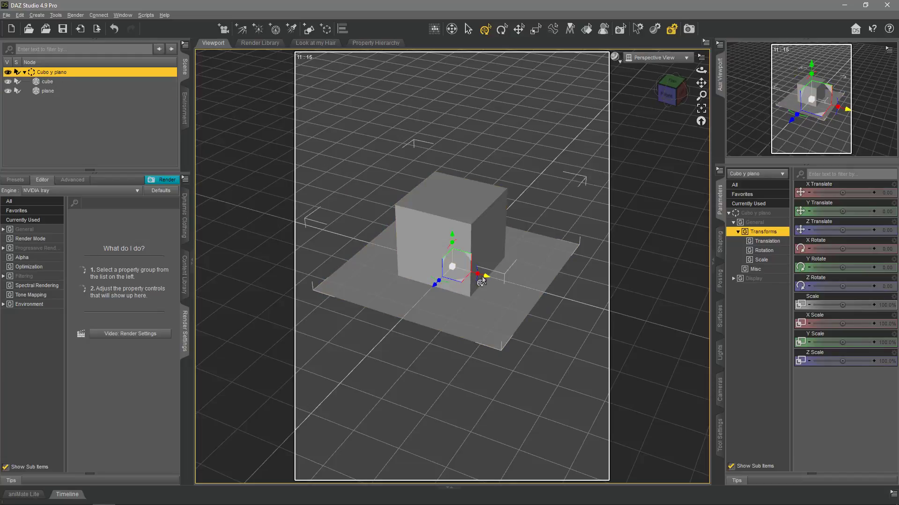
{"action": "left_click_drag", "start_coordinate": [485, 279], "coordinate": [558, 273]}
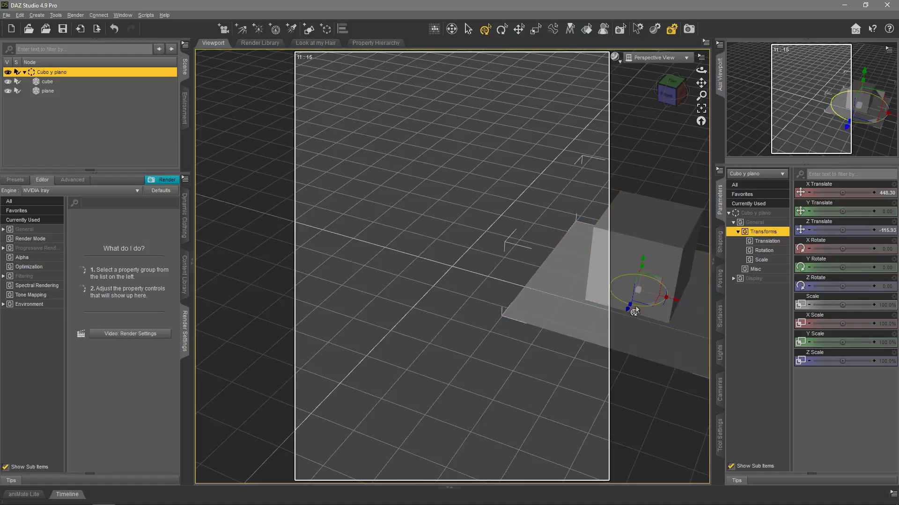
{"action": "mouse_move", "coordinate": [628, 299]}
{"action": "left_mouse_down"}
{"action": "mouse_move", "coordinate": [606, 314]}
{"action": "mouse_move", "coordinate": [624, 306]}
{"action": "left_mouse_up"}
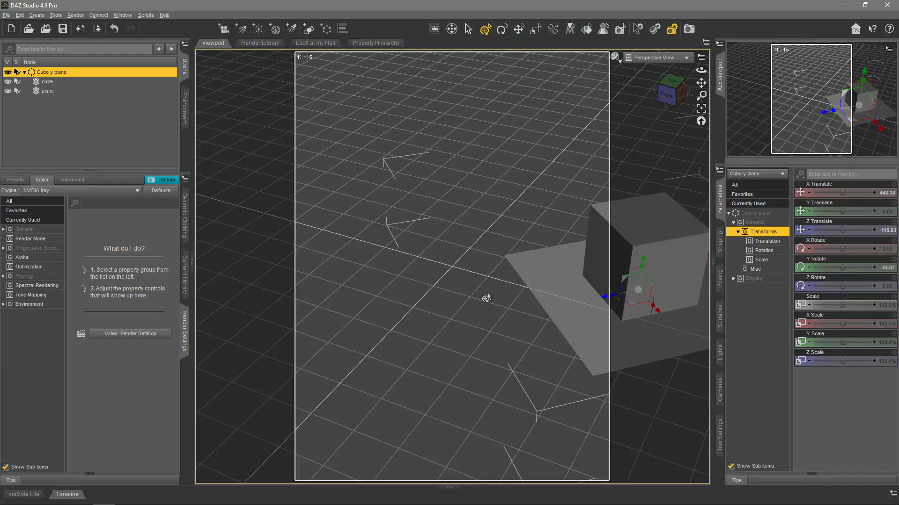
- Undo the rotation and the moves of the Cubo y plano group
{"action": "key", "text": "ctrl+z"}
{"action": "key", "text": "ctrl+z"}
{"action": "key", "text": "ctrl+z"}
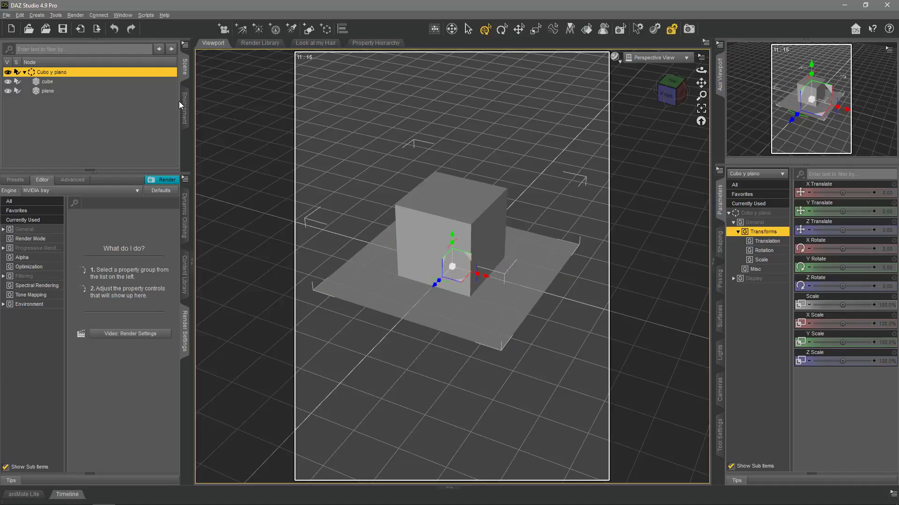
- Unparent the cube and the plane from the Cubo y plano group in the scene hierarchy
{"action": "left_click", "coordinate": [46, 84]}
{"action": "left_click", "coordinate": [46, 91]}
{"action": "left_click", "coordinate": [47, 82]}
{"action": "left_click", "coordinate": [48, 91]}
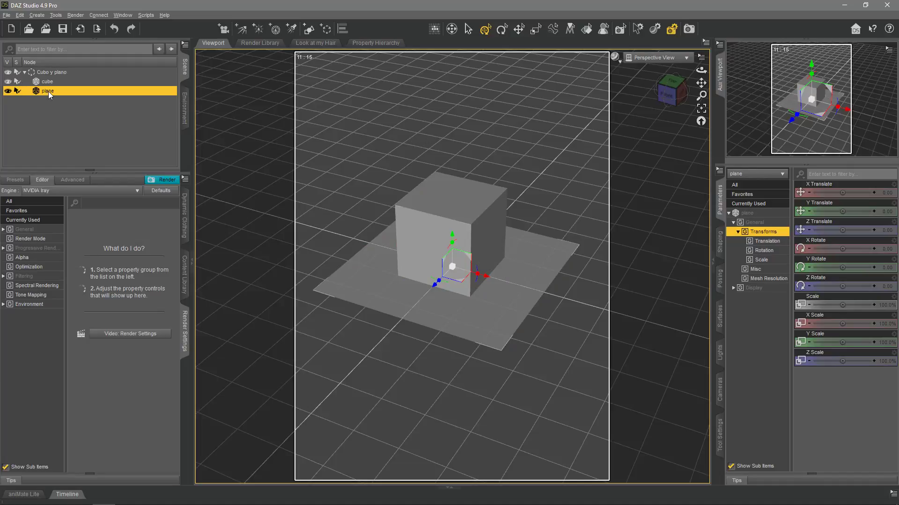
{"action": "left_click", "coordinate": [51, 82]}
{"action": "right_click", "coordinate": [51, 82]}
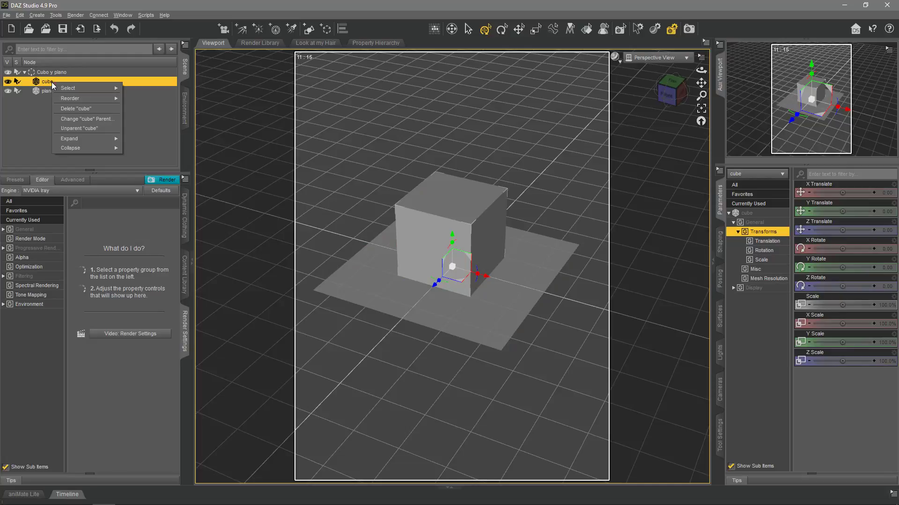
{"action": "left_click", "coordinate": [103, 127]}
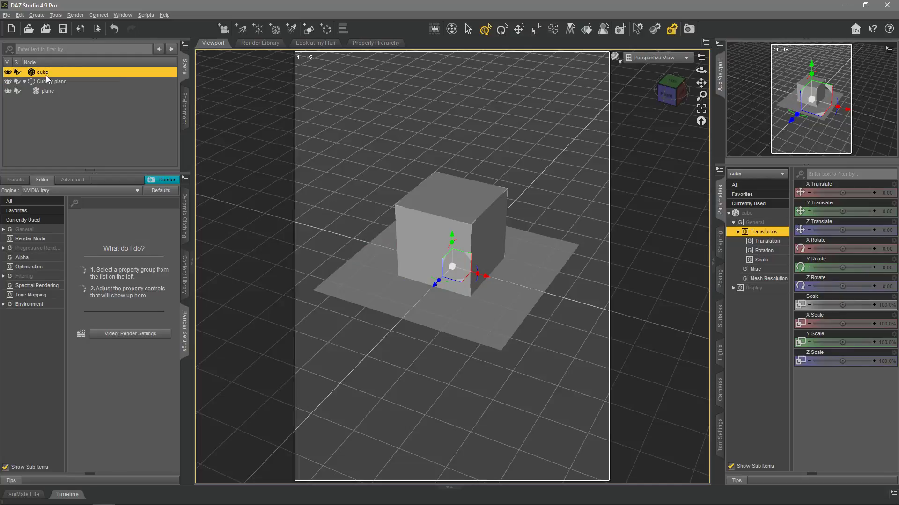
{"action": "left_click", "coordinate": [48, 89]}
{"action": "right_click", "coordinate": [49, 89]}
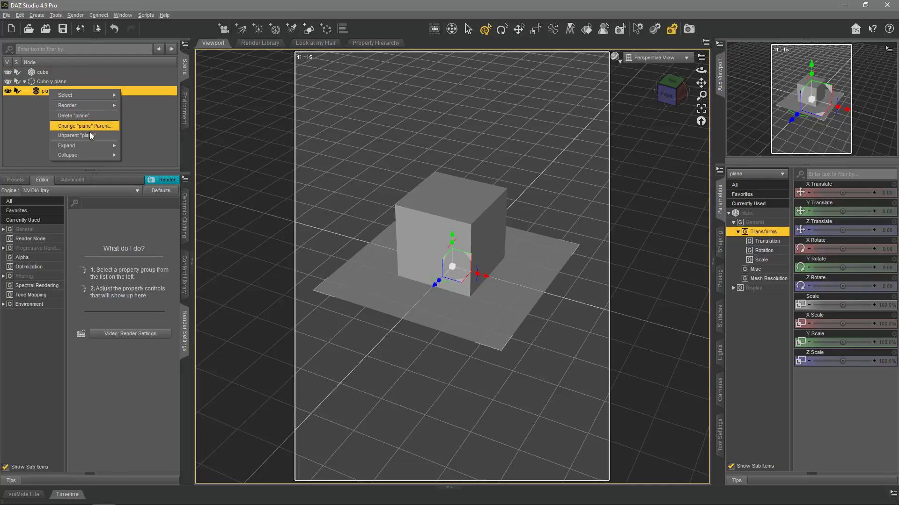
{"action": "left_click", "coordinate": [91, 135]}
- Delete the empty Cubo y plano group from the scene
{"action": "left_click", "coordinate": [57, 94]}
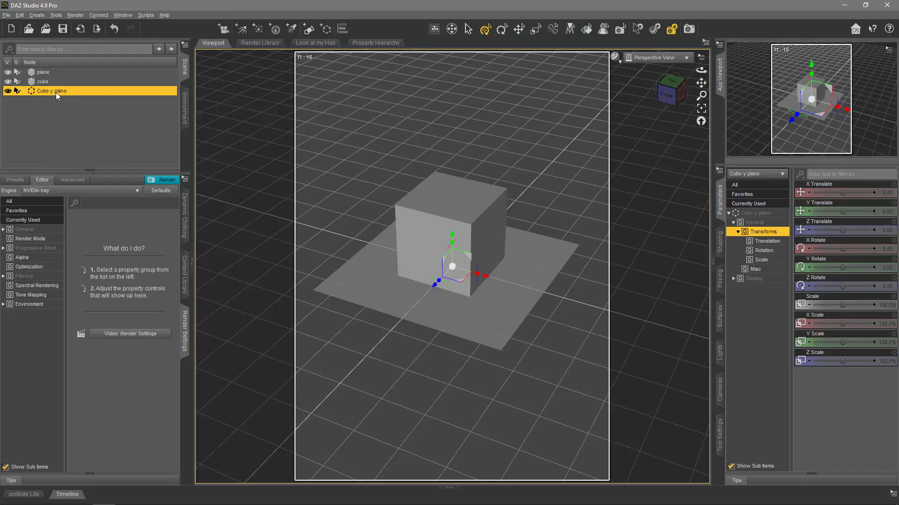
{"action": "right_click", "coordinate": [55, 92]}
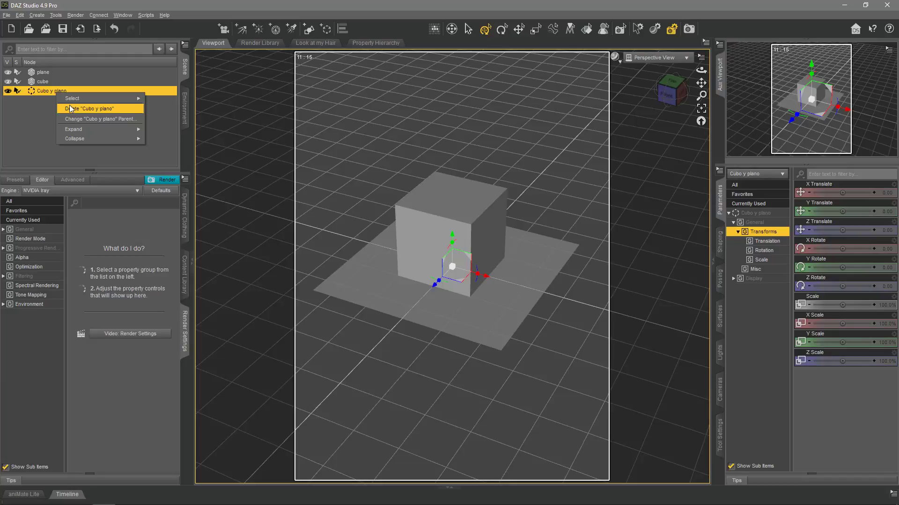
{"action": "left_click", "coordinate": [70, 109]}
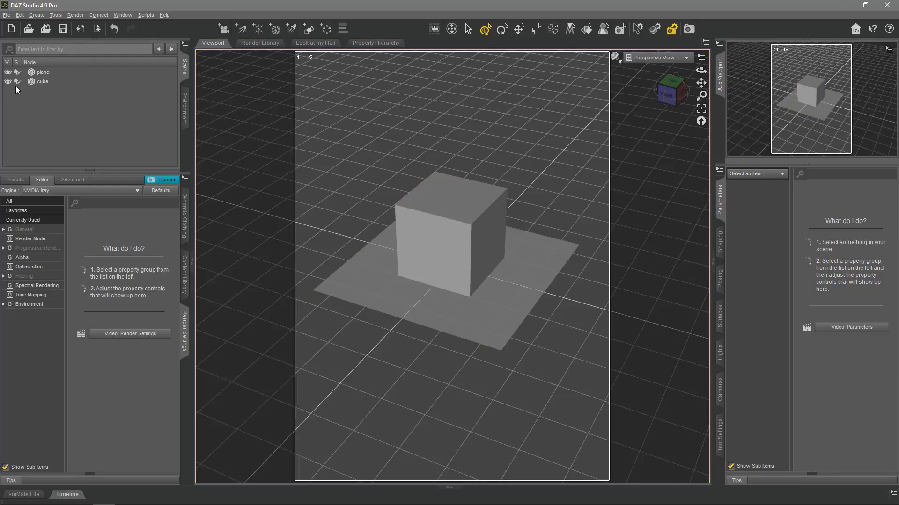
- Parent the cube directly to the plane in the scene hierarchy and select the parent and child in turn
{"action": "left_click_drag", "start_coordinate": [41, 82], "coordinate": [41, 73]}
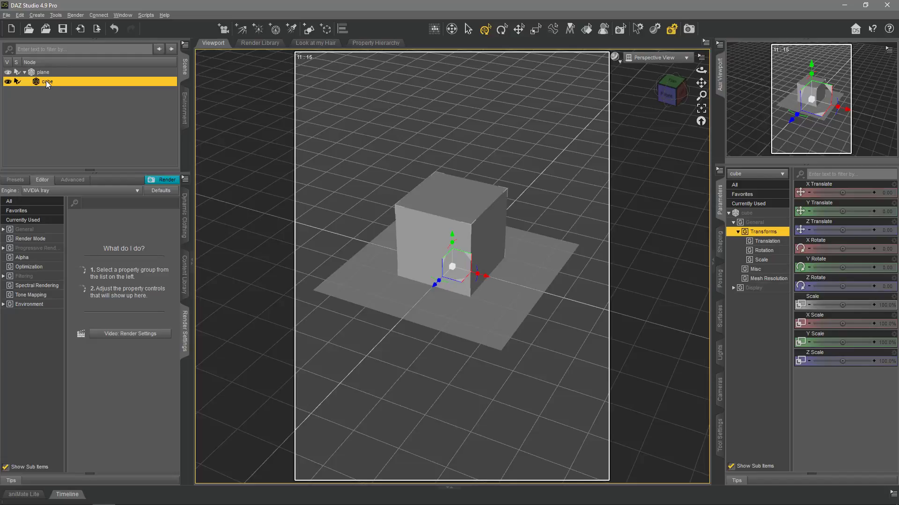
{"action": "left_click", "coordinate": [47, 72]}
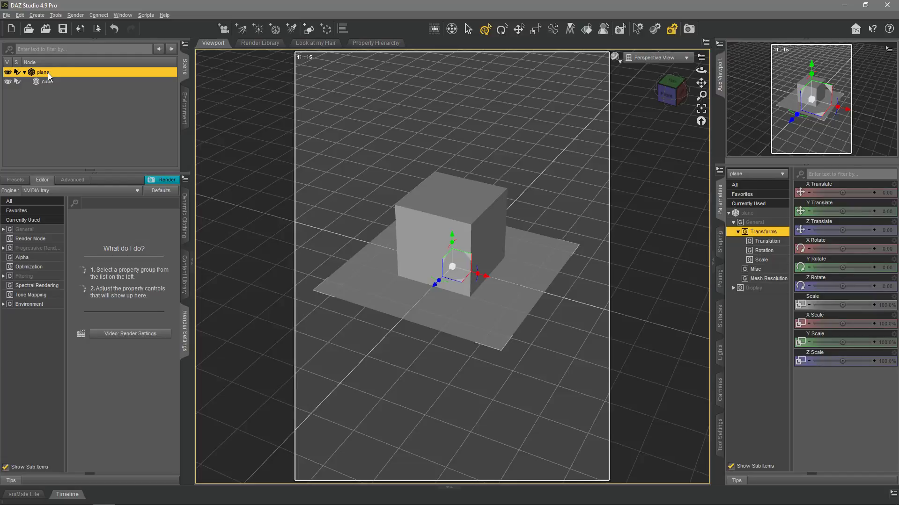
{"action": "left_click", "coordinate": [46, 82]}
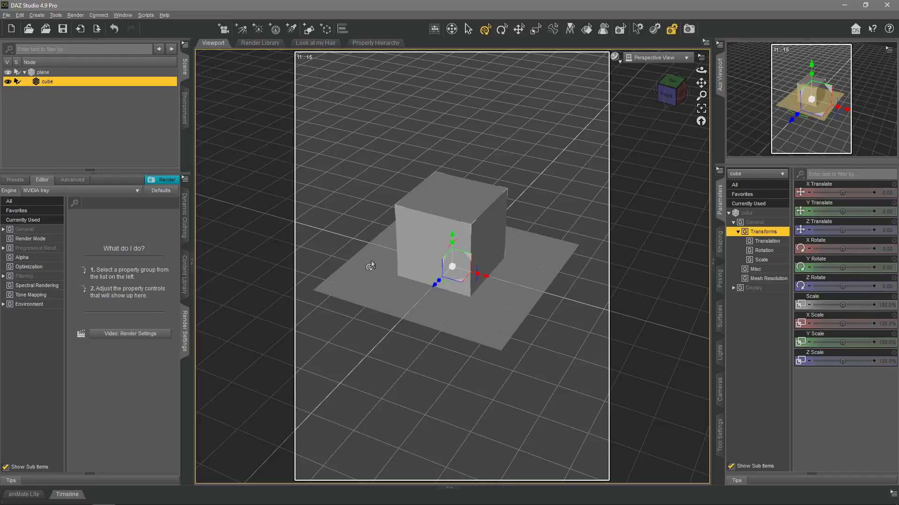
{"action": "left_click", "coordinate": [47, 71]}
{"action": "left_click", "coordinate": [48, 82]}
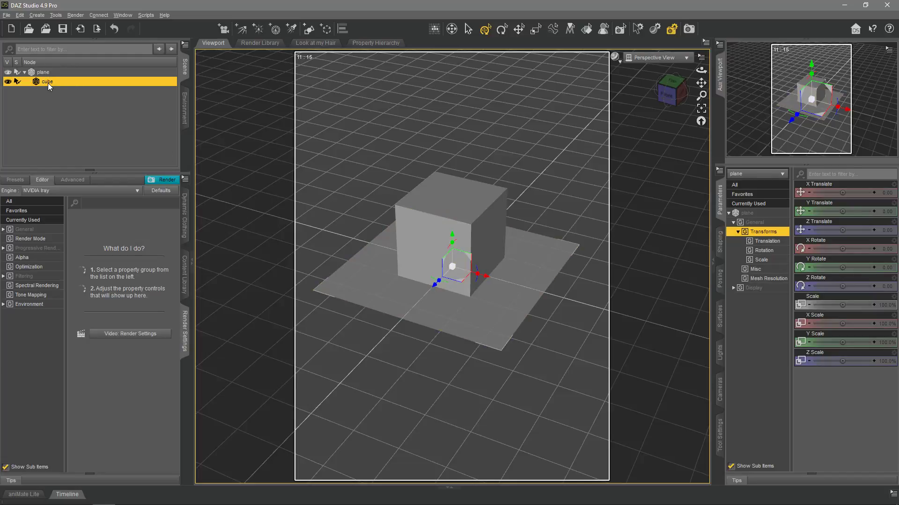
- Move the parent plane to about X -440, Z -382 and tilt it about 32° around X
{"action": "left_click", "coordinate": [44, 73]}
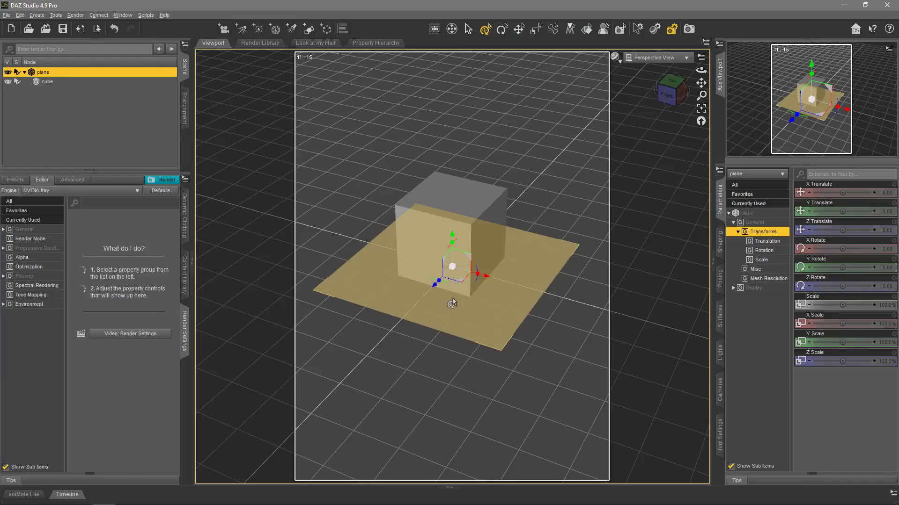
{"action": "left_click_drag", "start_coordinate": [436, 283], "coordinate": [409, 208]}
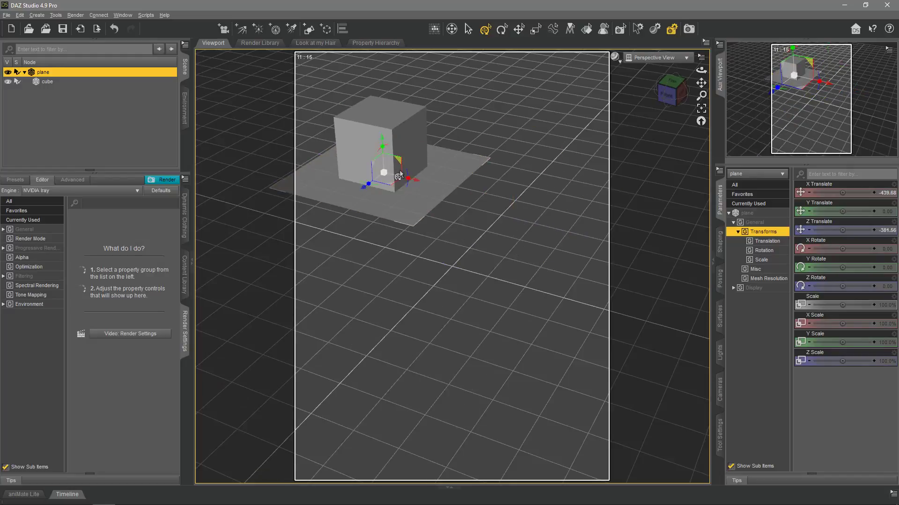
{"action": "mouse_move", "coordinate": [399, 177]}
{"action": "left_mouse_down"}
{"action": "mouse_move", "coordinate": [391, 190]}
{"action": "mouse_move", "coordinate": [402, 165]}
{"action": "mouse_move", "coordinate": [401, 183]}
{"action": "mouse_move", "coordinate": [406, 177]}
{"action": "left_mouse_up"}
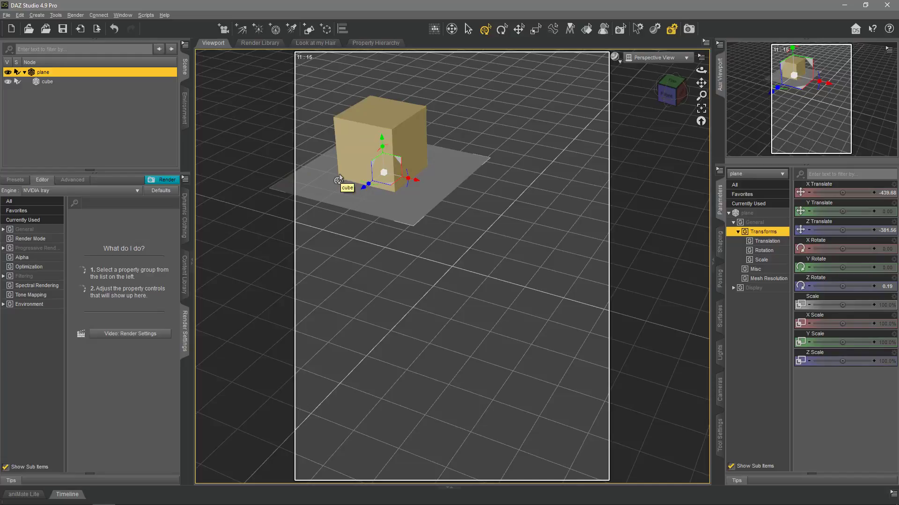
{"action": "mouse_move", "coordinate": [390, 152]}
{"action": "left_mouse_down"}
{"action": "mouse_move", "coordinate": [378, 157]}
{"action": "mouse_move", "coordinate": [384, 146]}
{"action": "mouse_move", "coordinate": [381, 177]}
{"action": "mouse_move", "coordinate": [382, 168]}
{"action": "left_mouse_up"}
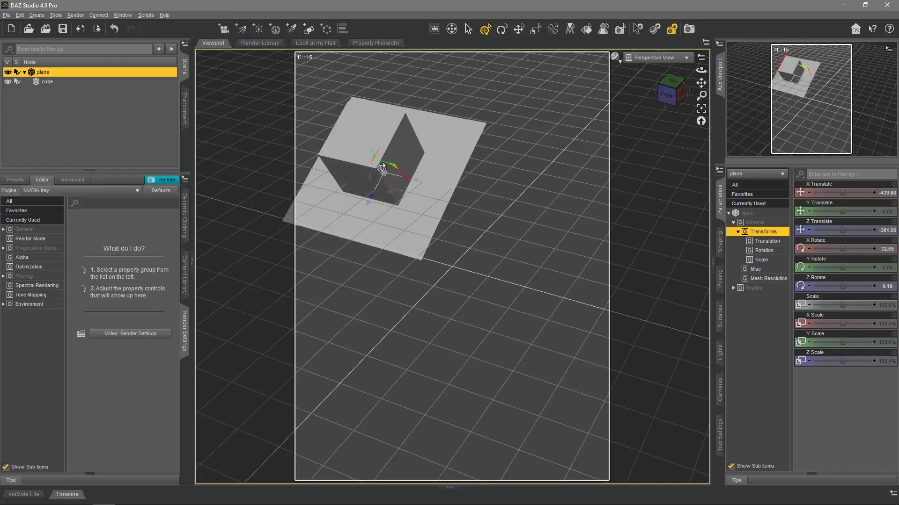
- Adjust the plane's X rotation to about 21° and scale it uniformly to about 134%
{"action": "left_click", "coordinate": [38, 15]}
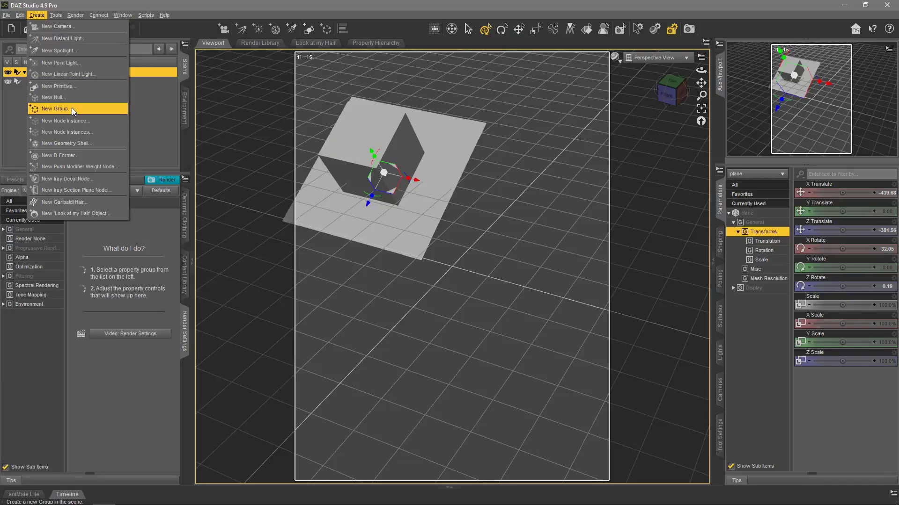
{"action": "left_click", "coordinate": [241, 11]}
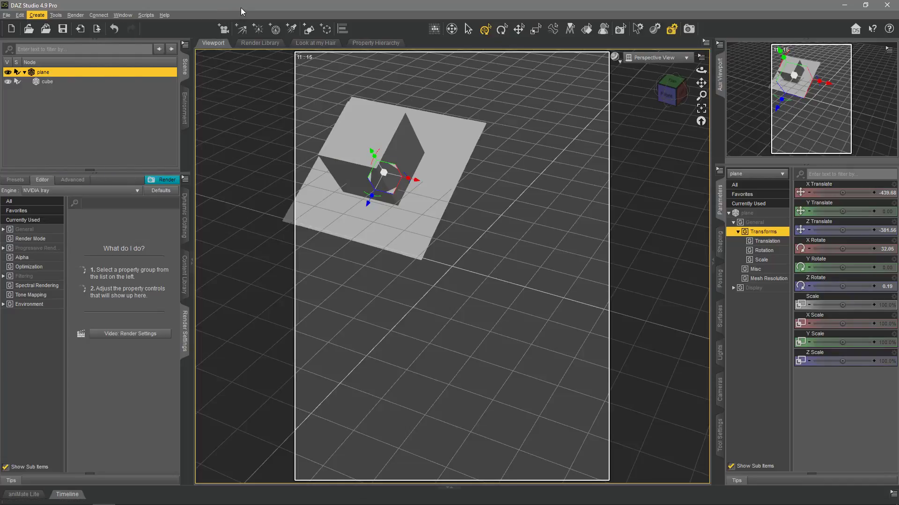
{"action": "left_click_drag", "start_coordinate": [377, 157], "coordinate": [393, 137]}
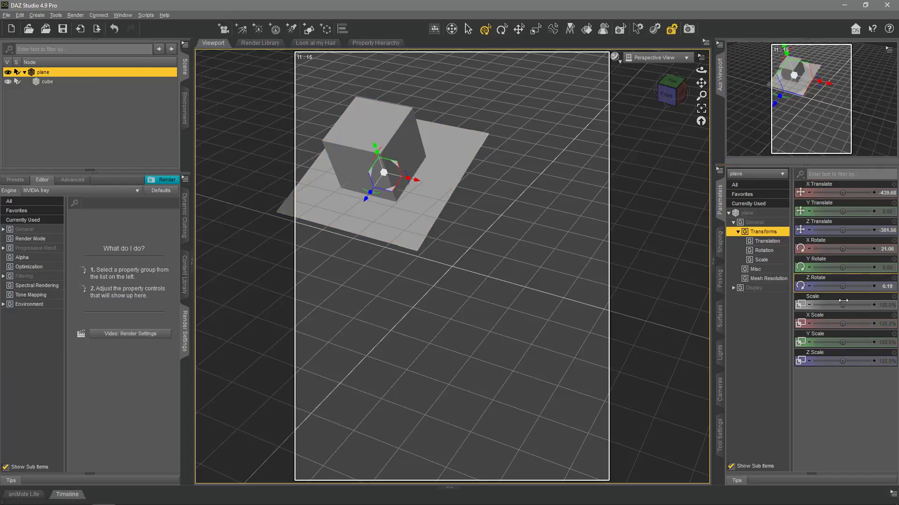
{"action": "left_click_drag", "start_coordinate": [843, 307], "coordinate": [866, 305]}
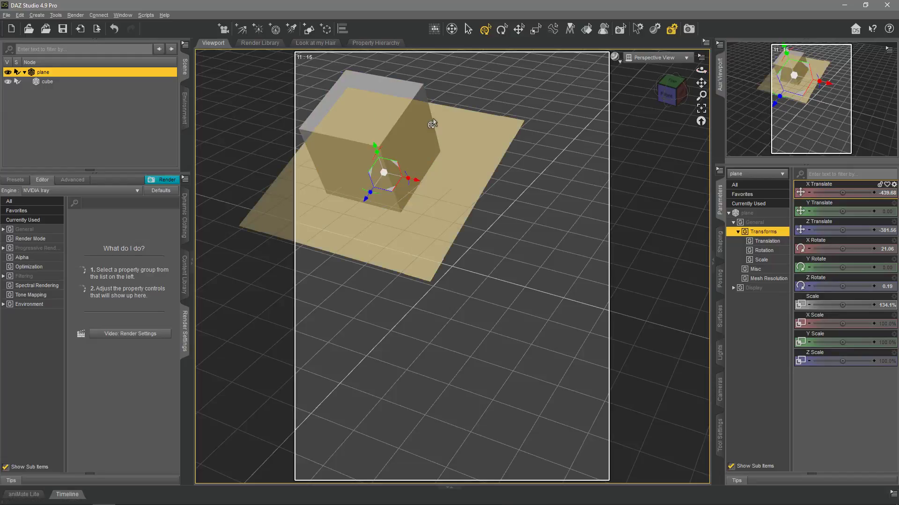
- Undo the plane's scaling, rotations and moves back to its original placement at the origin
{"action": "key", "text": "ctrl+z"}
{"action": "key", "text": "ctrl+z"}
{"action": "key", "text": "ctrl+z"}
{"action": "key", "text": "ctrl+z"}
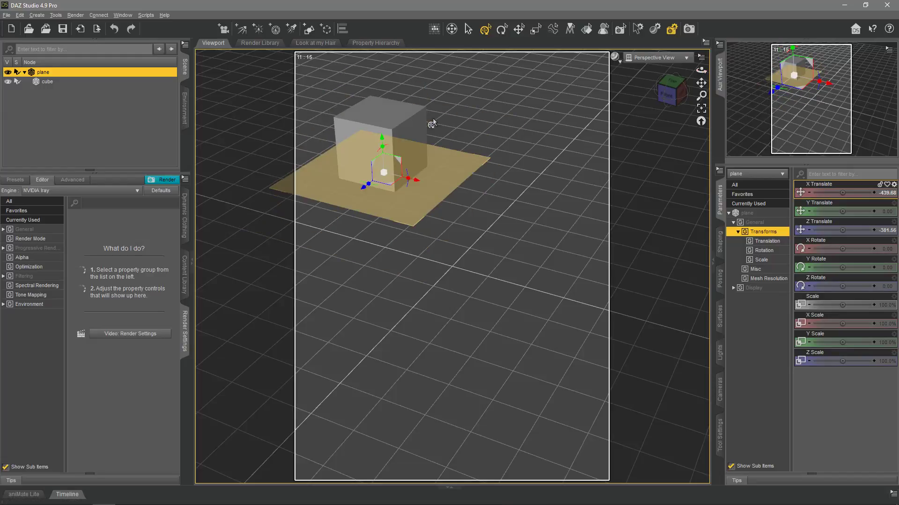
{"action": "key", "text": "ctrl+z"}
{"action": "key", "text": "ctrl+z"}
{"action": "key", "text": "ctrl+z"}
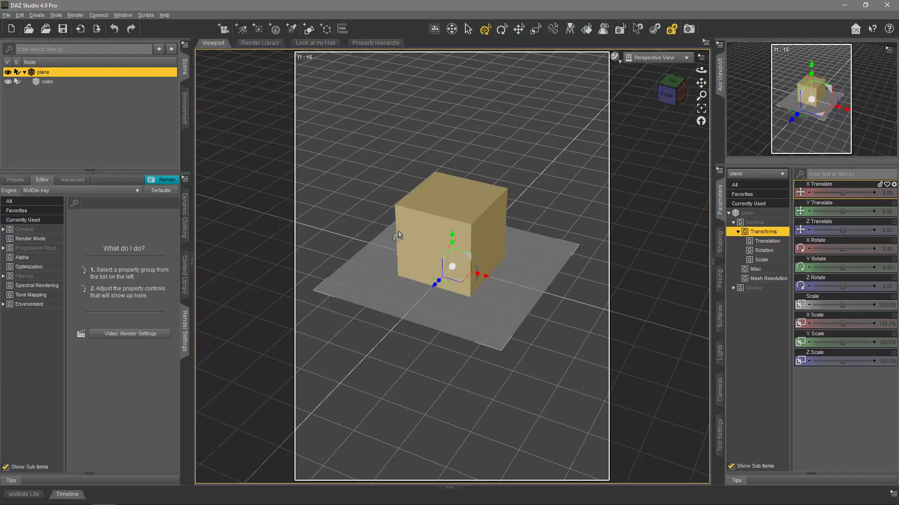
- Unparent the cube from the plane so both are independent nodes in the scene hierarchy
{"action": "left_click", "coordinate": [47, 82]}
{"action": "left_click", "coordinate": [46, 72]}
{"action": "left_click", "coordinate": [48, 82]}
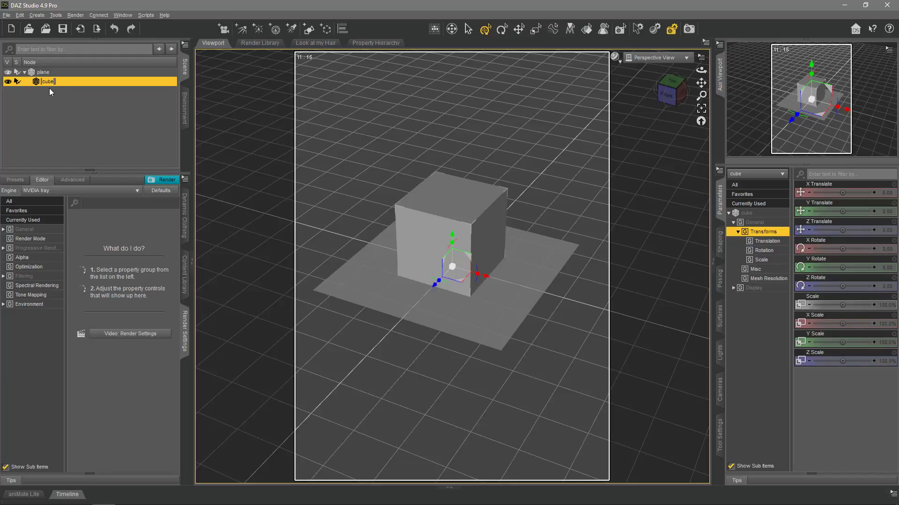
{"action": "left_click", "coordinate": [49, 88]}
{"action": "left_click", "coordinate": [50, 80]}
{"action": "right_click", "coordinate": [50, 80]}
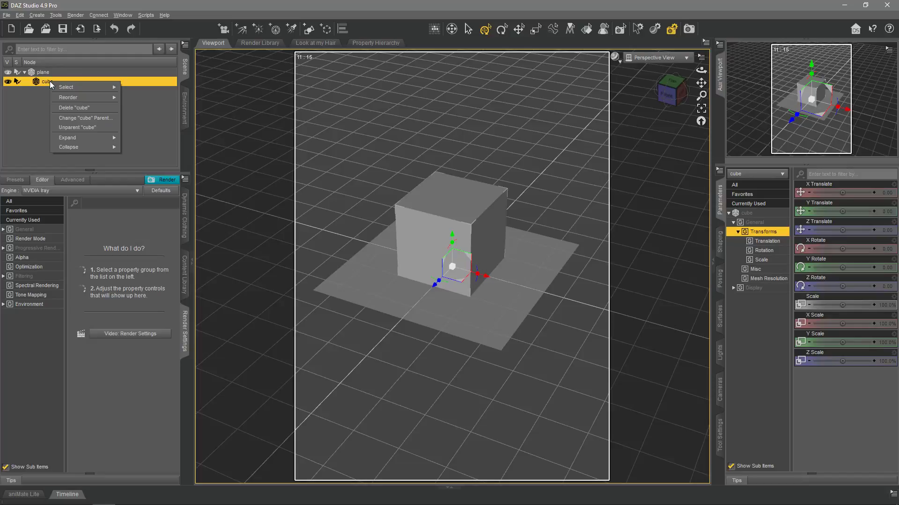
{"action": "left_click", "coordinate": [90, 128]}
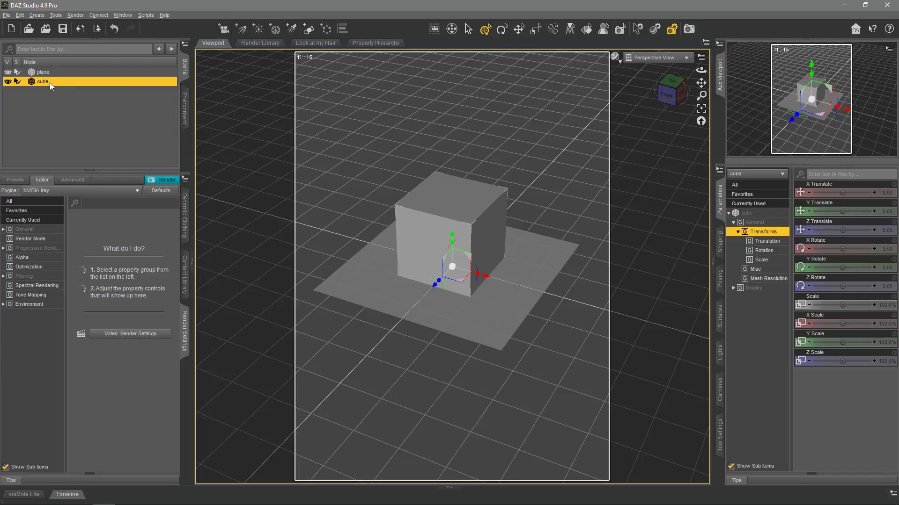
- Try moving the unparented plane by itself to about 294 along X, and undo the move
{"action": "left_click", "coordinate": [40, 73]}
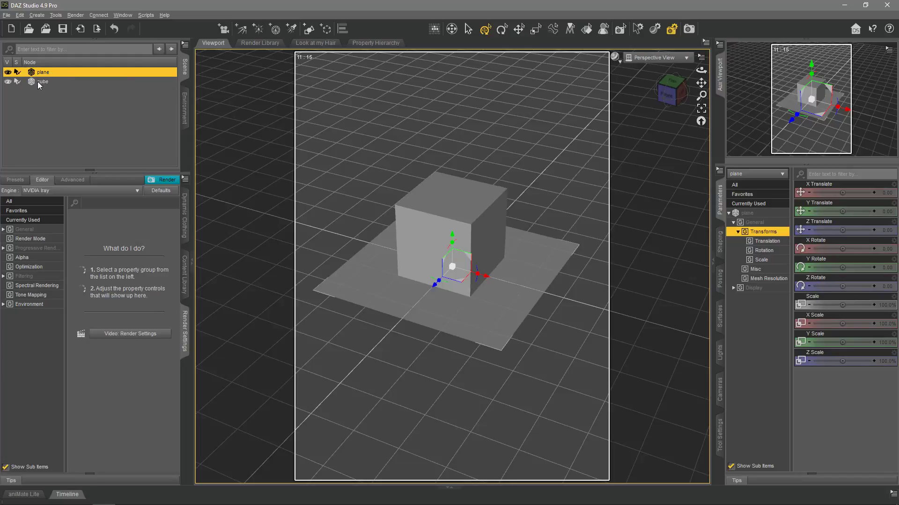
{"action": "left_click", "coordinate": [39, 82]}
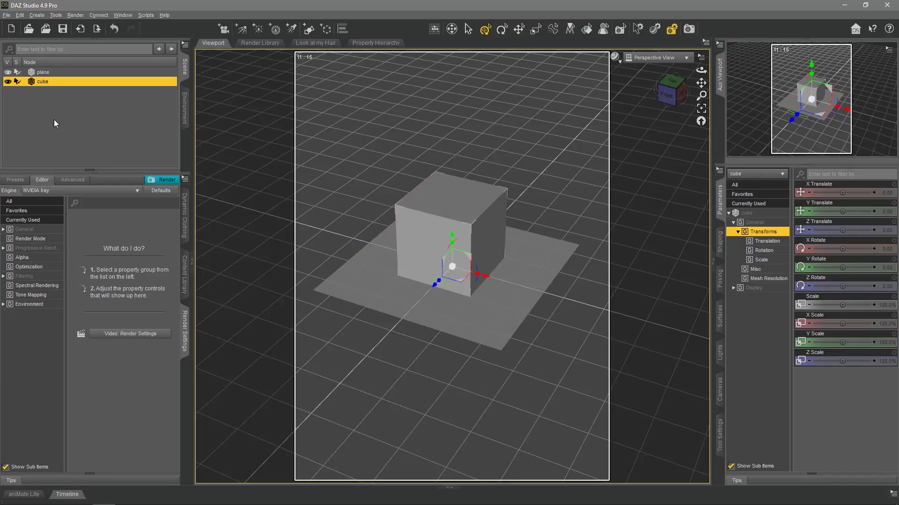
{"action": "left_click", "coordinate": [41, 73]}
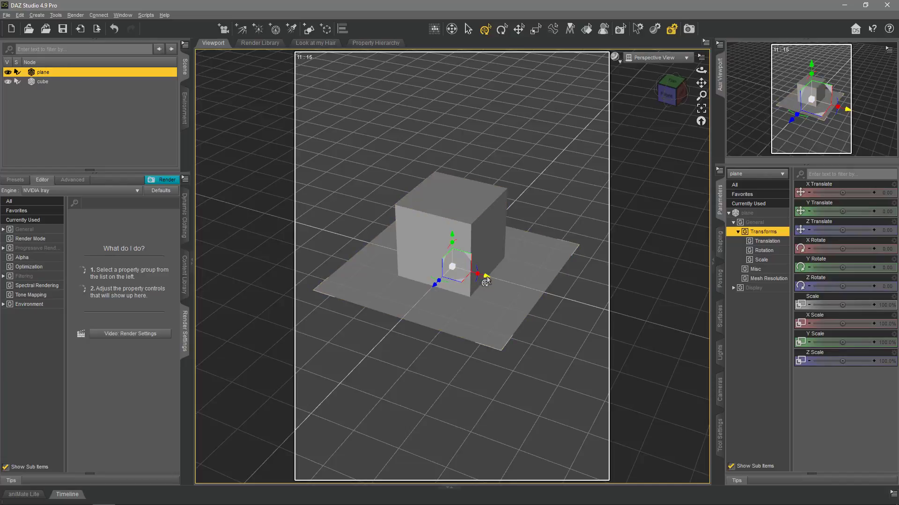
{"action": "left_click_drag", "start_coordinate": [487, 280], "coordinate": [593, 333]}
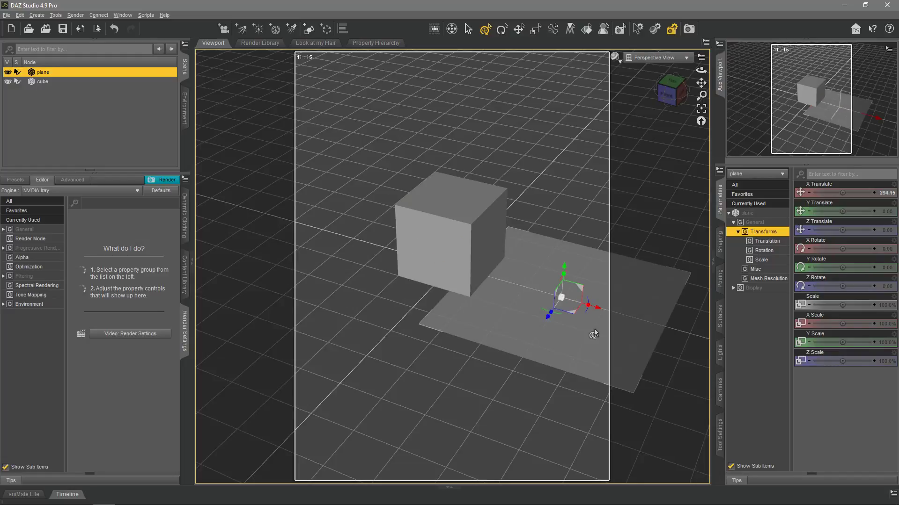
{"action": "key", "text": "ctrl+z"}
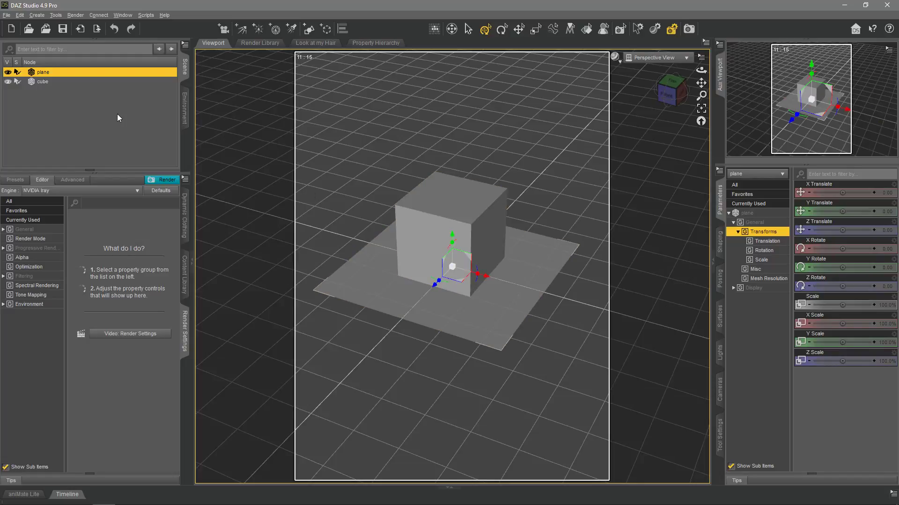
- Clear the current selection and select only the cube in the scene hierarchy
{"action": "left_click", "coordinate": [105, 107]}
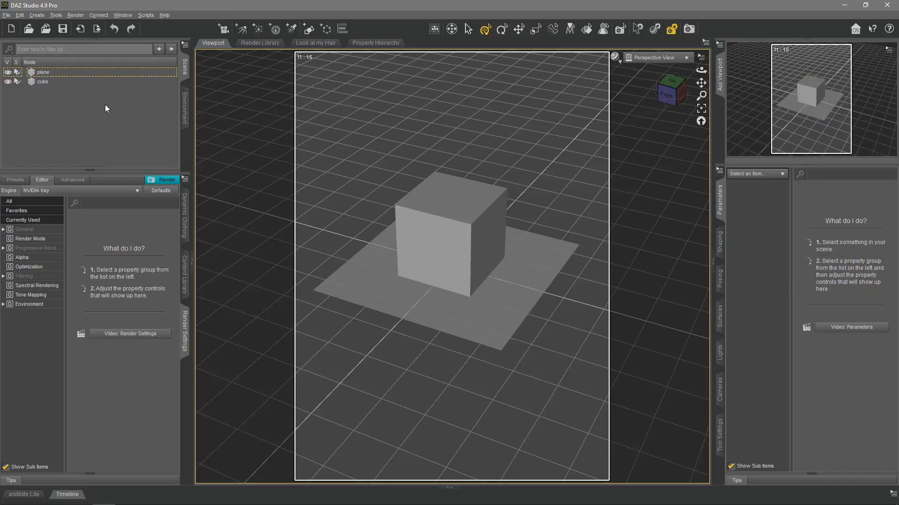
{"action": "left_click", "coordinate": [44, 81]}
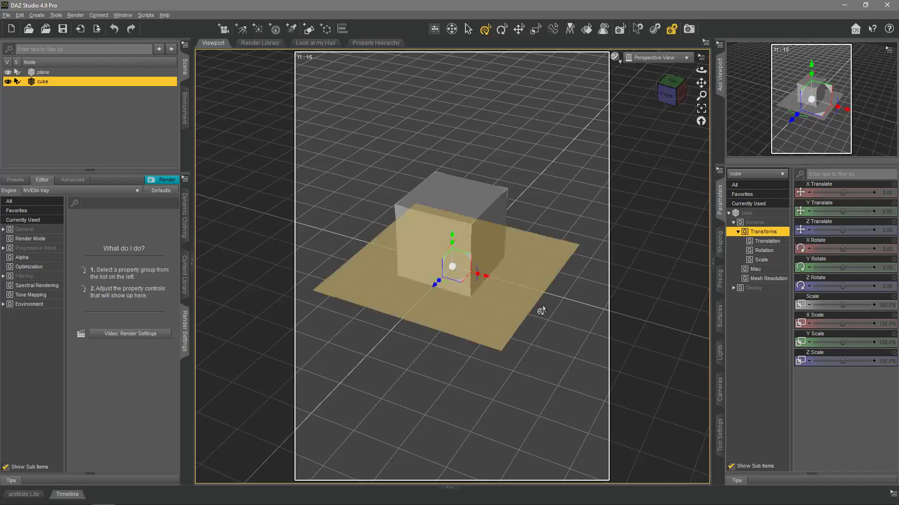
- Create five node instances of the cube
{"action": "scroll", "coordinate": [546, 310], "scroll_direction": "down", "scroll_amount": 2}
{"action": "scroll", "coordinate": [545, 304], "scroll_direction": "down", "scroll_amount": 4}
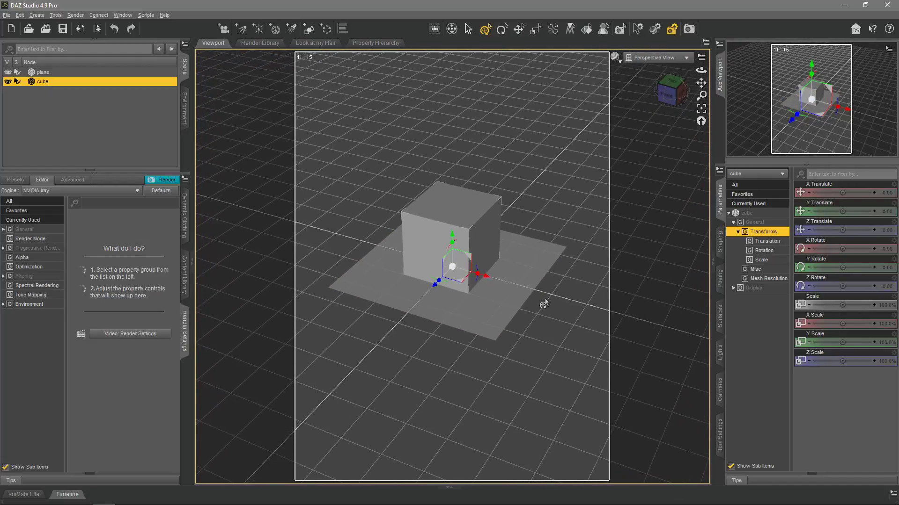
{"action": "scroll", "coordinate": [544, 304], "scroll_direction": "down", "scroll_amount": 1}
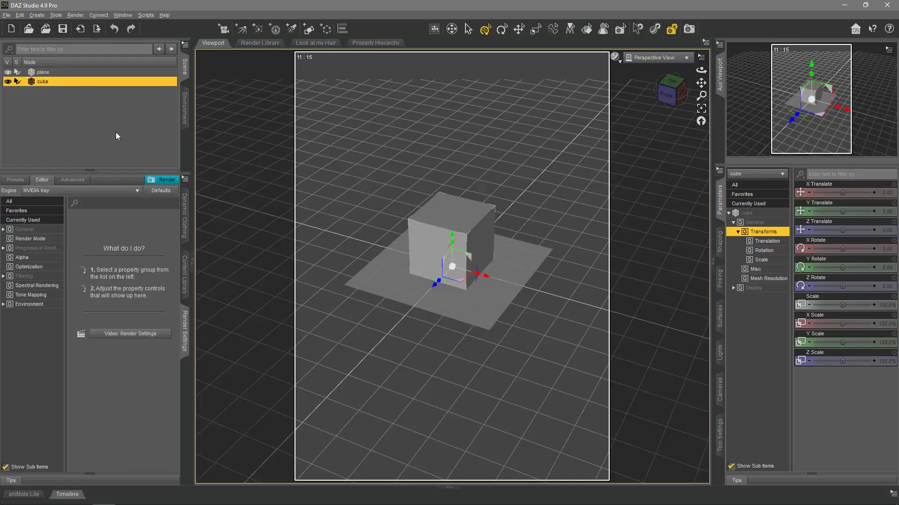
{"action": "left_click", "coordinate": [103, 123]}
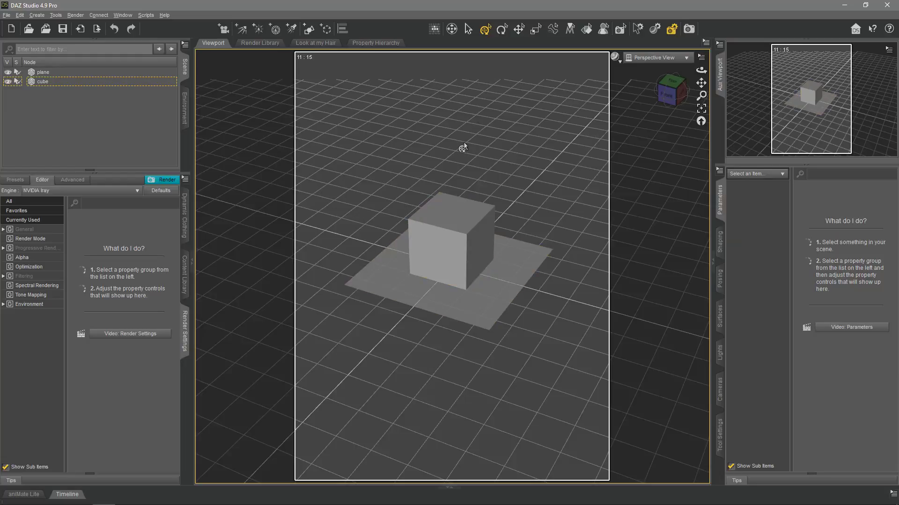
{"action": "left_click", "coordinate": [426, 219]}
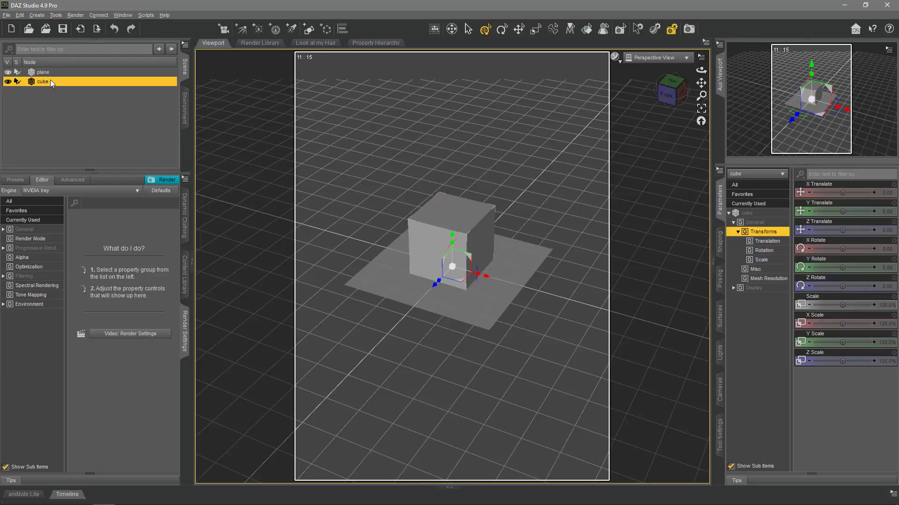
{"action": "left_click", "coordinate": [40, 16]}
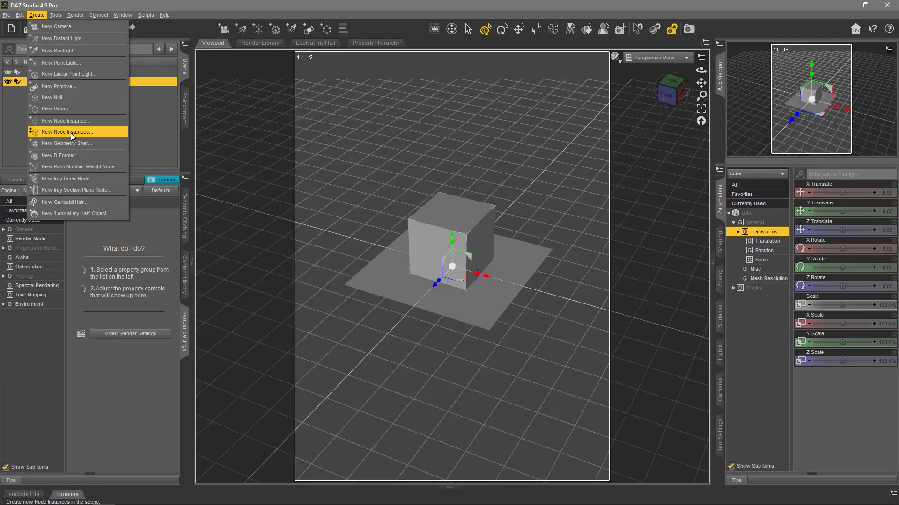
{"action": "left_click", "coordinate": [71, 133]}
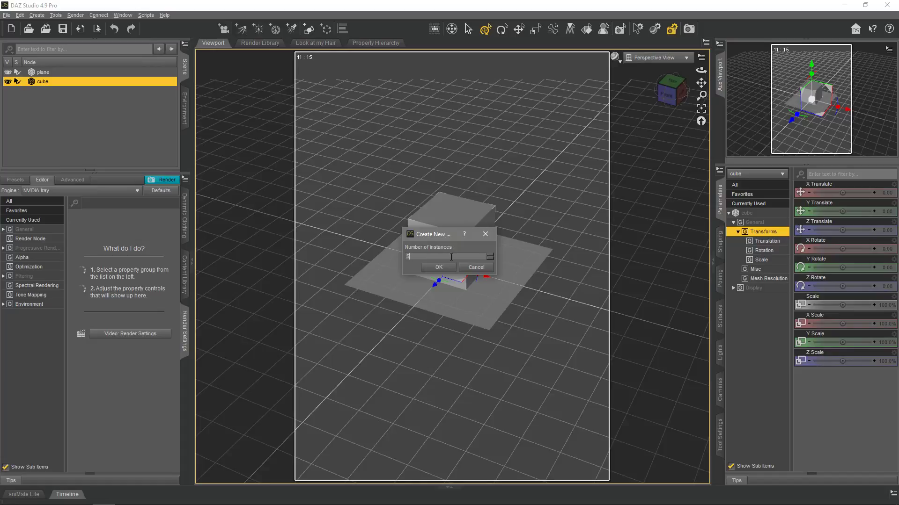
{"action": "left_click", "coordinate": [444, 269]}
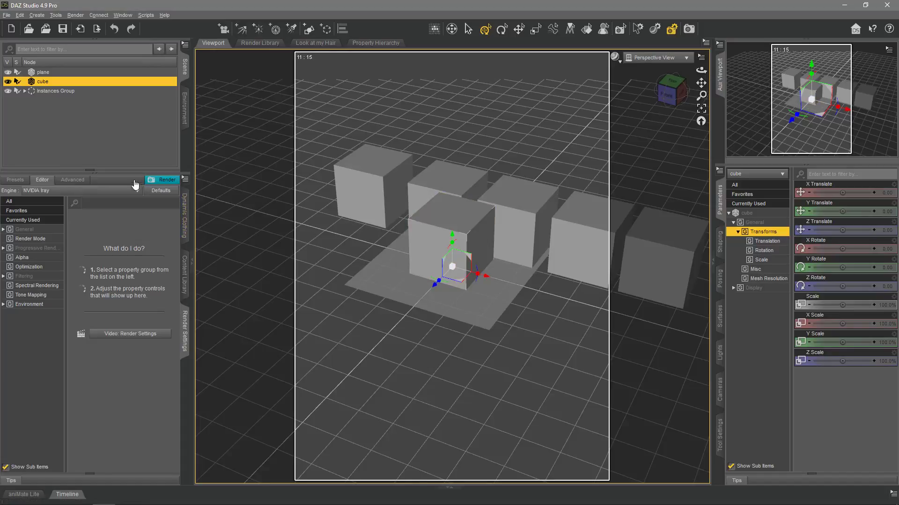
- Select each of the five cube instances in turn, from cube_Ins_0 to cube_Ins_4, to examine their placement in the scene
{"action": "left_click", "coordinate": [418, 182]}
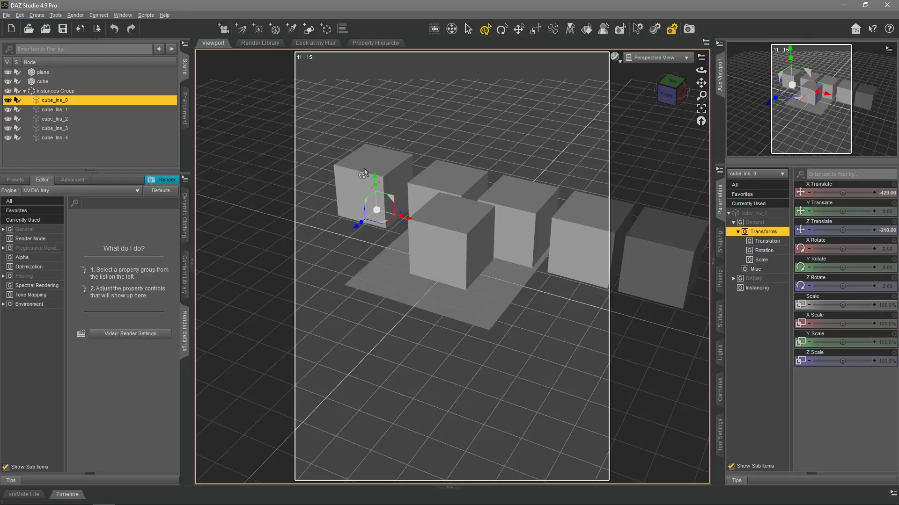
{"action": "left_click", "coordinate": [450, 183]}
{"action": "left_click", "coordinate": [516, 193]}
{"action": "left_click", "coordinate": [581, 212]}
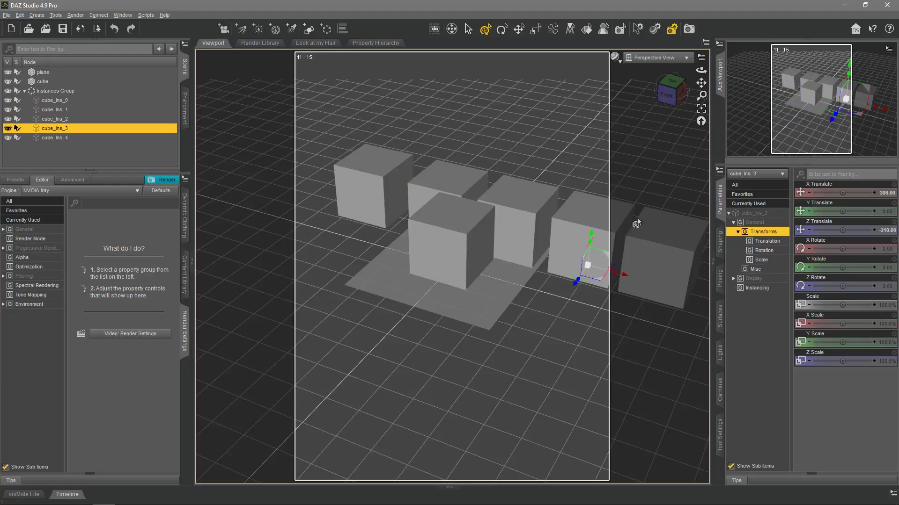
{"action": "left_click", "coordinate": [636, 224]}
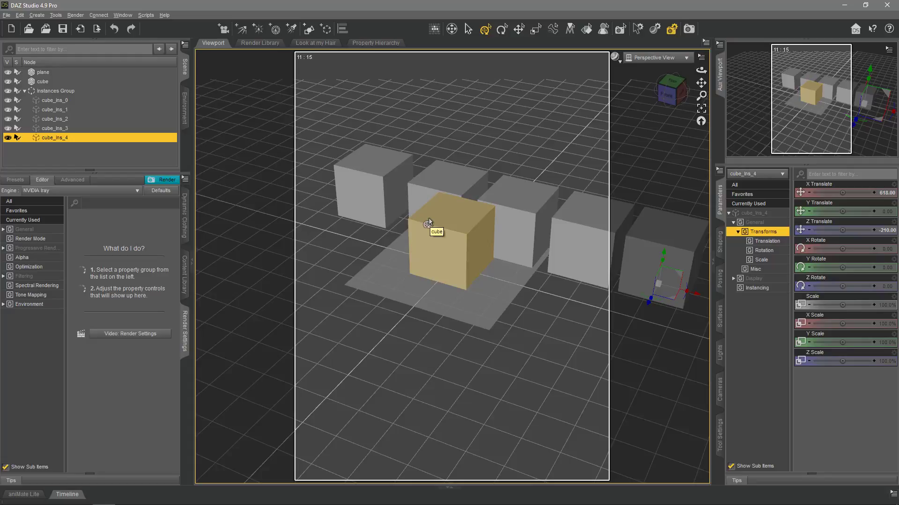
- Move the original cube to about 528 along Z and cube_Ins_0 to about -519 along X
{"action": "left_click", "coordinate": [41, 83]}
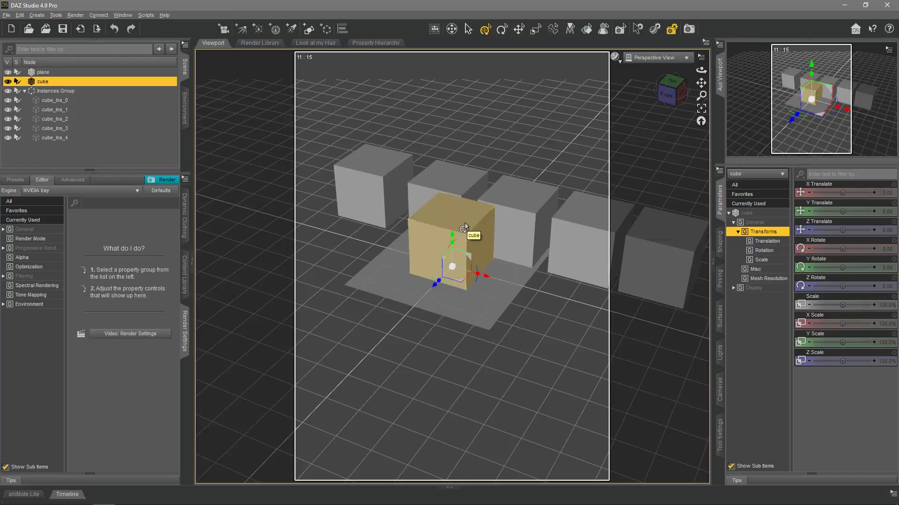
{"action": "left_click_drag", "start_coordinate": [435, 291], "coordinate": [304, 330]}
{"action": "left_click", "coordinate": [354, 182]}
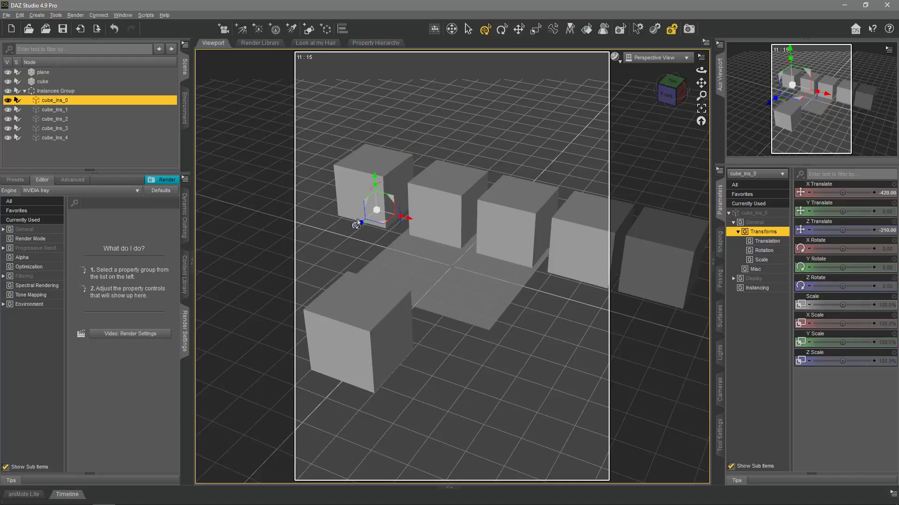
{"action": "left_click_drag", "start_coordinate": [356, 226], "coordinate": [379, 213]}
- Move cube_Ins_2 back to about -920 along Z and select the Instances Group
{"action": "left_click", "coordinate": [503, 234]}
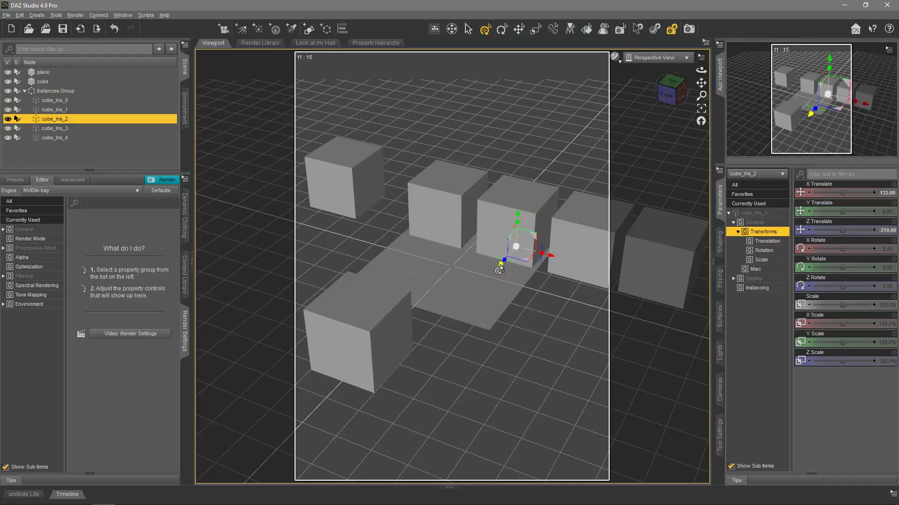
{"action": "left_click_drag", "start_coordinate": [500, 270], "coordinate": [550, 158]}
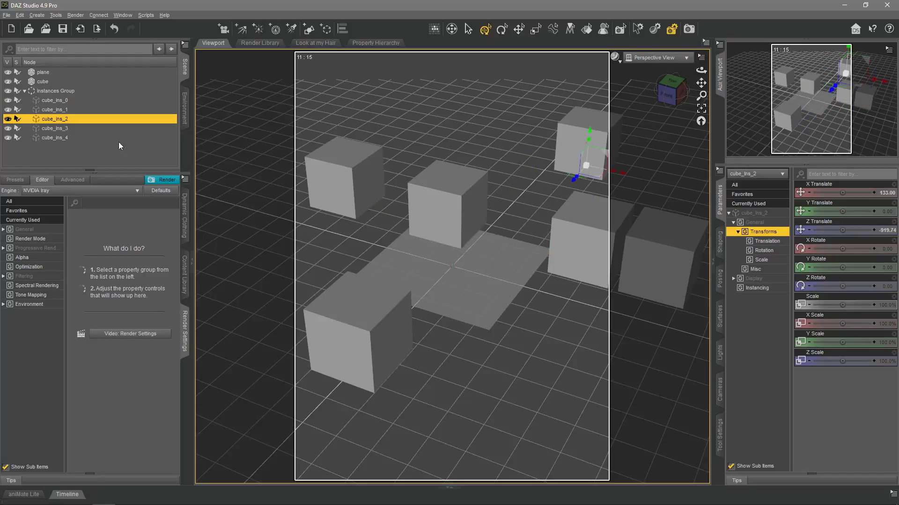
{"action": "left_click", "coordinate": [54, 92]}
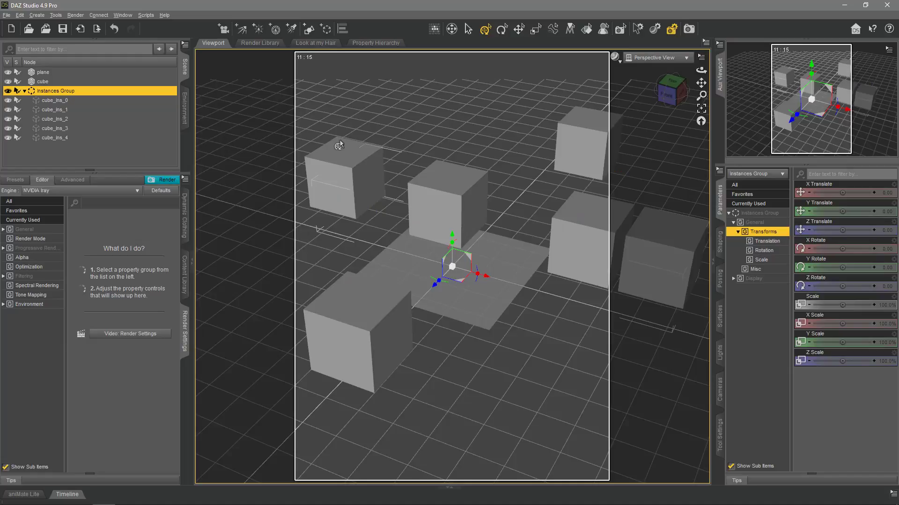
- Set the original cube's diffuse color to red (255, 0, 4)
{"action": "left_click", "coordinate": [355, 269]}
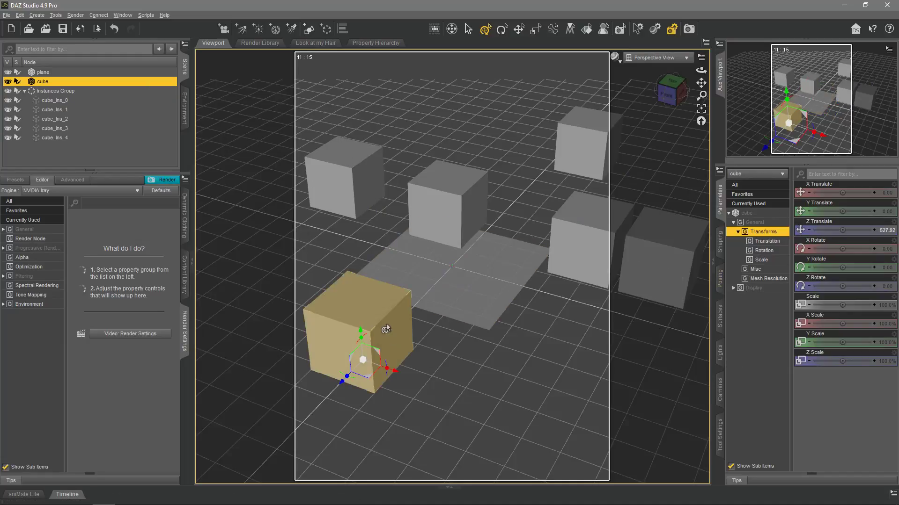
{"action": "left_click", "coordinate": [719, 316]}
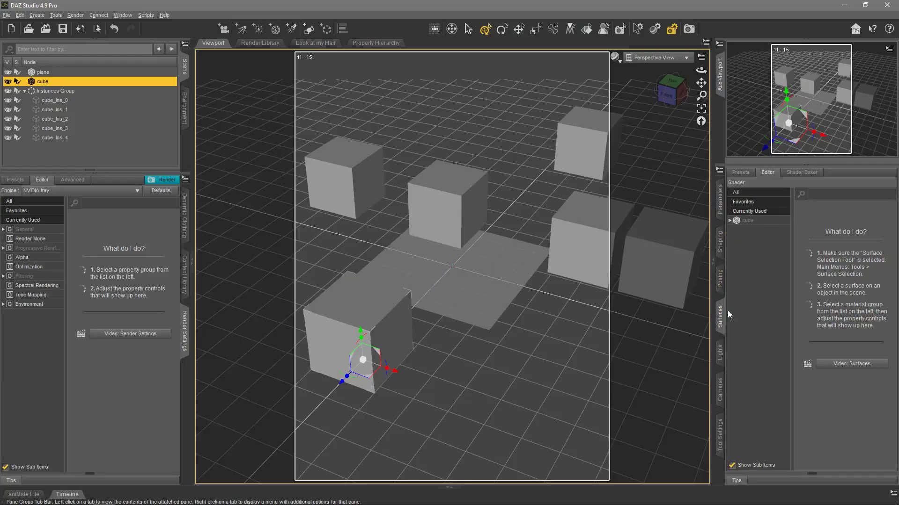
{"action": "left_click", "coordinate": [755, 223]}
{"action": "left_click", "coordinate": [842, 250]}
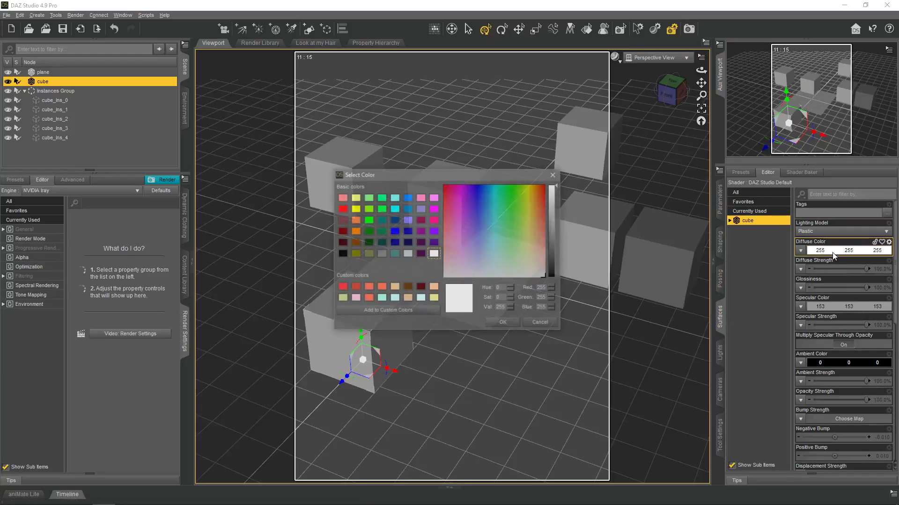
{"action": "left_click_drag", "start_coordinate": [447, 198], "coordinate": [440, 182]}
{"action": "left_click", "coordinate": [504, 323]}
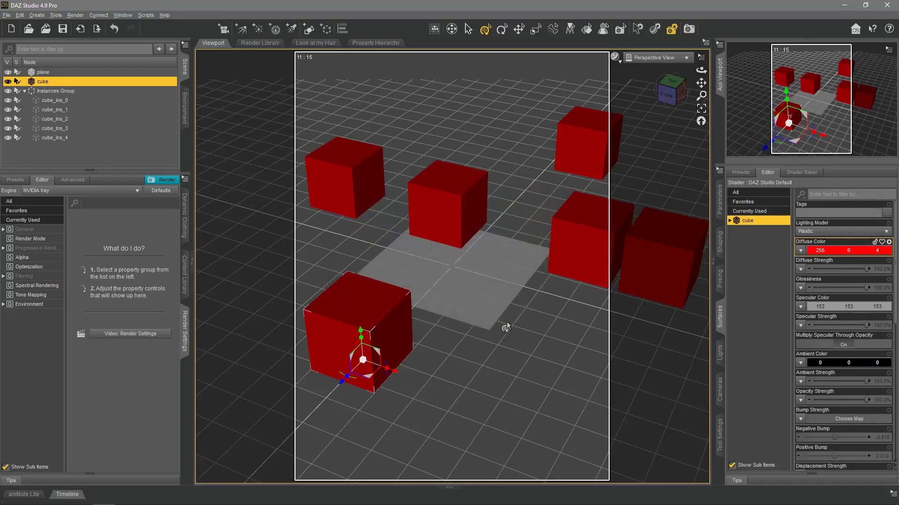
- Select the cube instances and the original cube in turn to compare their surface settings
{"action": "left_click", "coordinate": [331, 194]}
{"action": "left_click", "coordinate": [438, 216]}
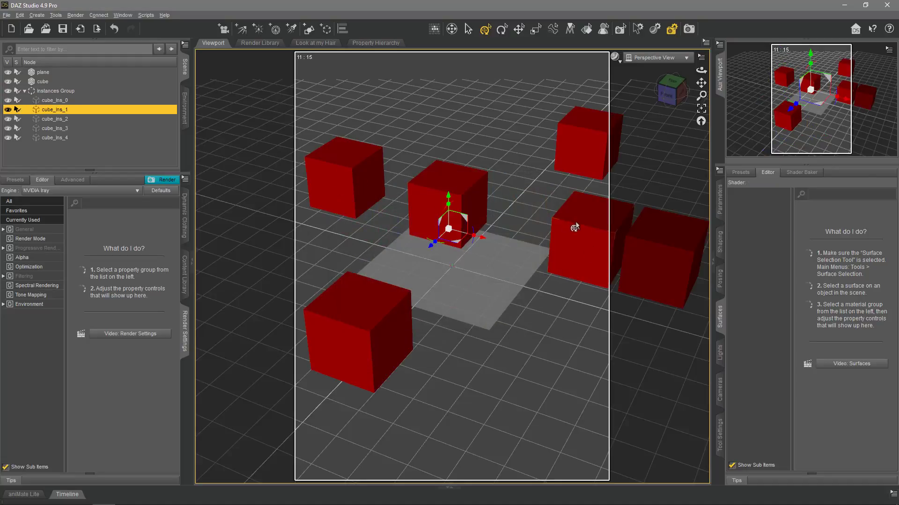
{"action": "left_click", "coordinate": [575, 227]}
{"action": "left_click", "coordinate": [666, 240]}
{"action": "left_click", "coordinate": [596, 161]}
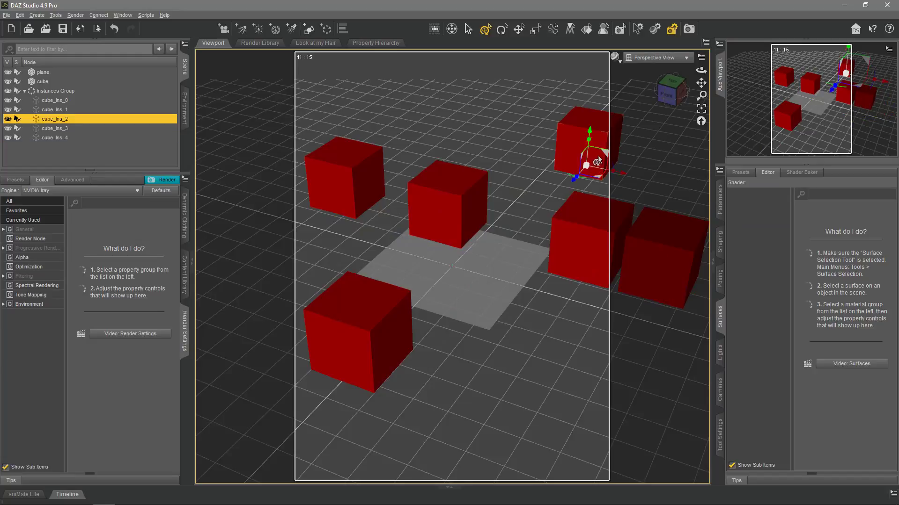
{"action": "left_click", "coordinate": [351, 187]}
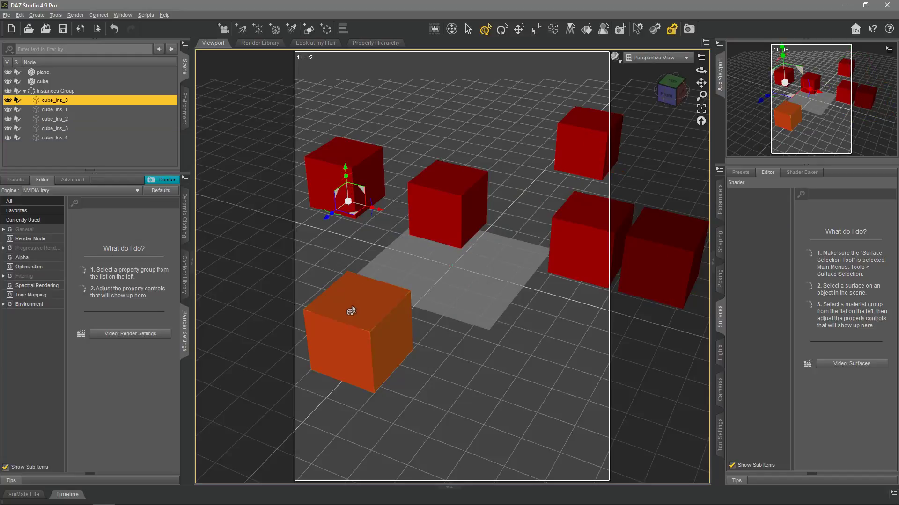
{"action": "left_click", "coordinate": [353, 311]}
{"action": "left_click", "coordinate": [351, 191]}
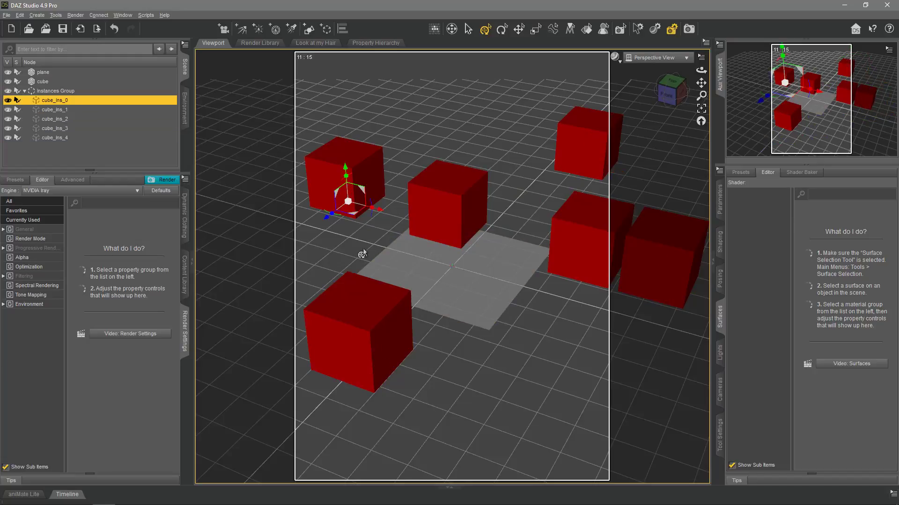
{"action": "left_click", "coordinate": [365, 294]}
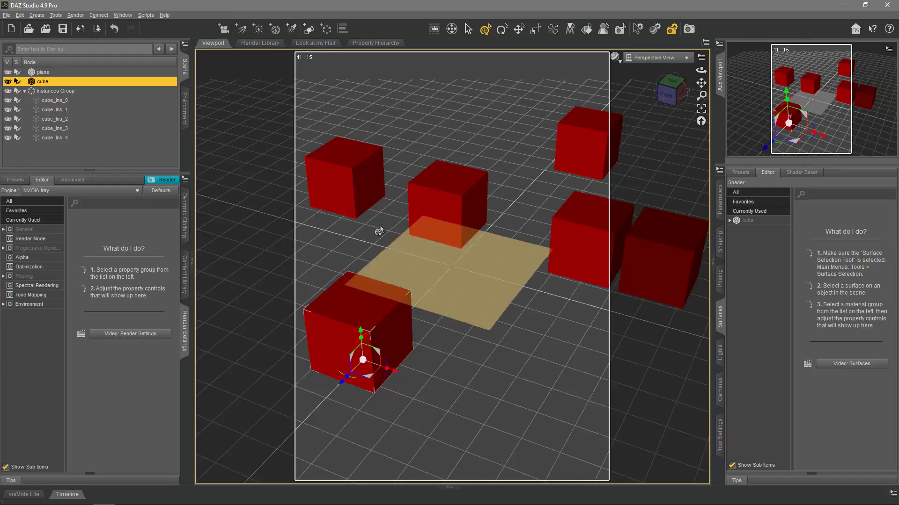
- Rotate cube_Ins_0 to about -51° around Y and scale it to 92.5%
{"action": "left_click", "coordinate": [365, 195]}
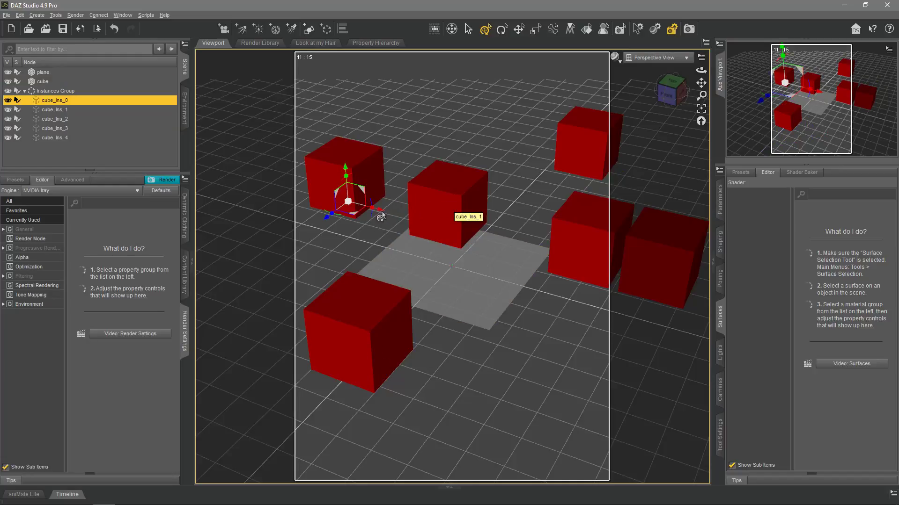
{"action": "left_click_drag", "start_coordinate": [378, 210], "coordinate": [333, 220]}
{"action": "left_click", "coordinate": [720, 217]}
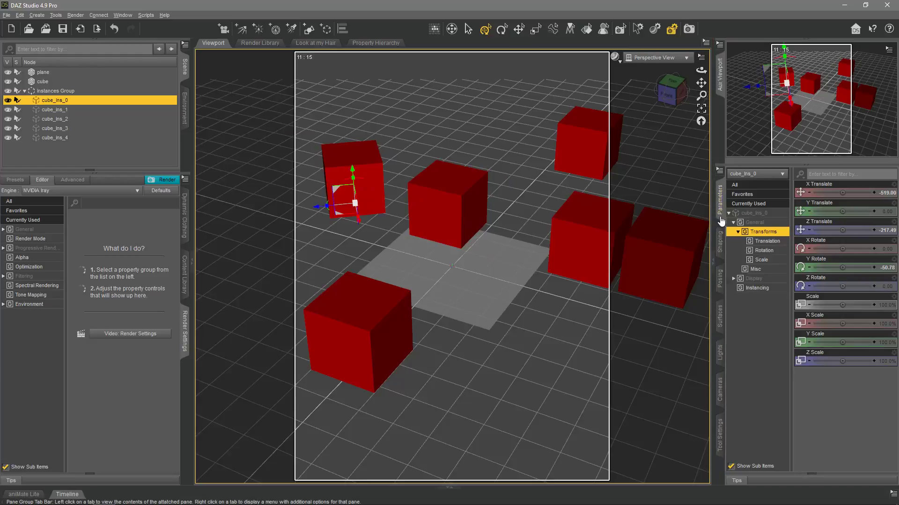
{"action": "mouse_move", "coordinate": [842, 304]}
{"action": "left_mouse_down"}
{"action": "mouse_move", "coordinate": [865, 305]}
{"action": "mouse_move", "coordinate": [843, 305]}
{"action": "left_mouse_up"}
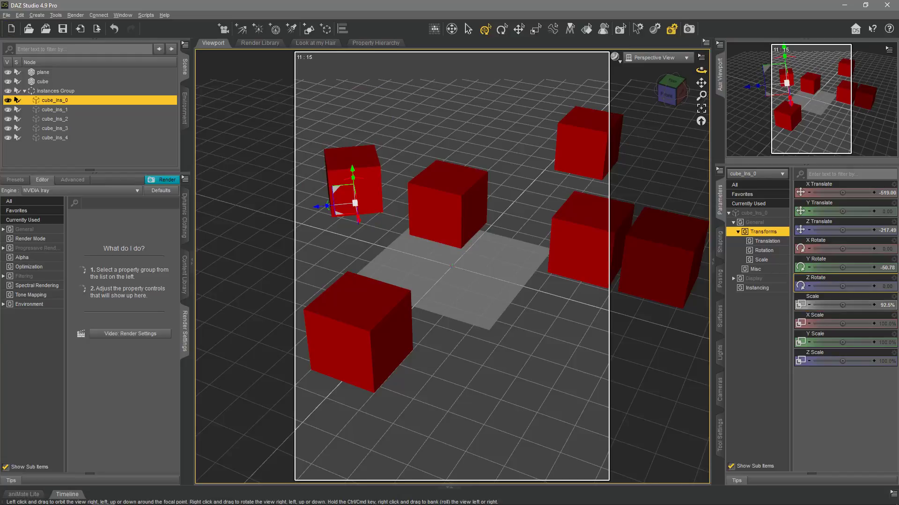
- Create a D-Former on the original cube, keeping the default name D-Former_1
{"action": "mouse_move", "coordinate": [701, 70]}
{"action": "left_mouse_down"}
{"action": "mouse_move", "coordinate": [681, 71]}
{"action": "mouse_move", "coordinate": [701, 71]}
{"action": "left_mouse_up"}
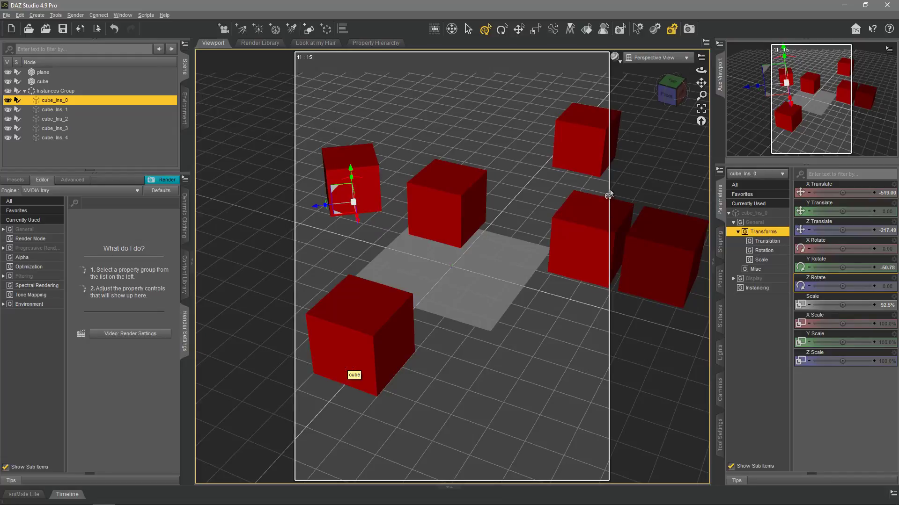
{"action": "left_click", "coordinate": [352, 322]}
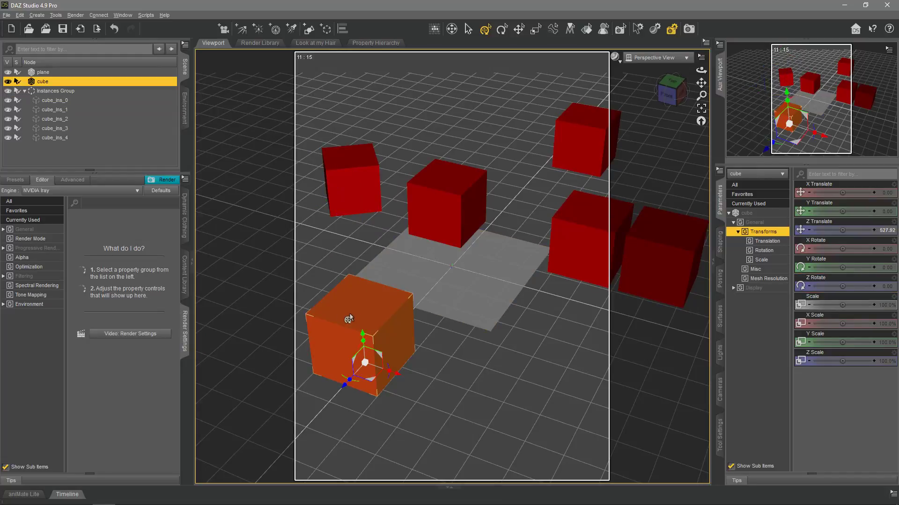
{"action": "left_click", "coordinate": [37, 15]}
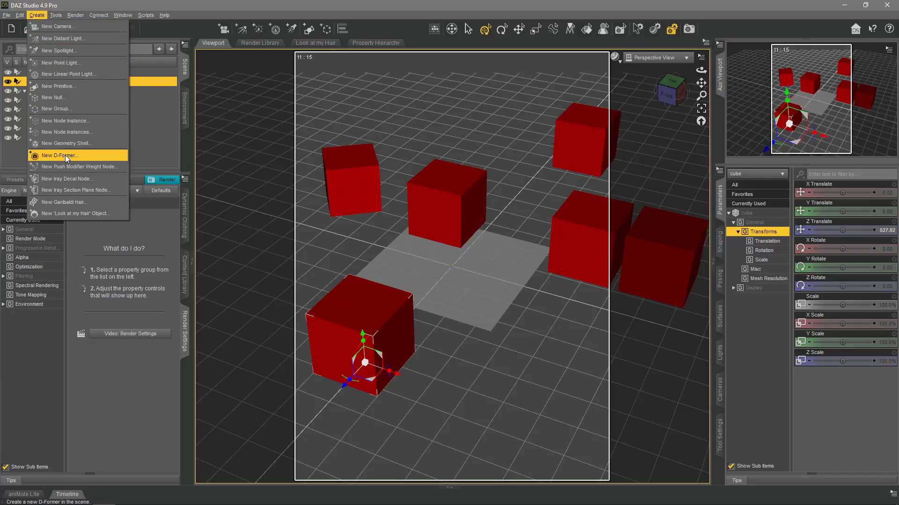
{"action": "left_click", "coordinate": [67, 156]}
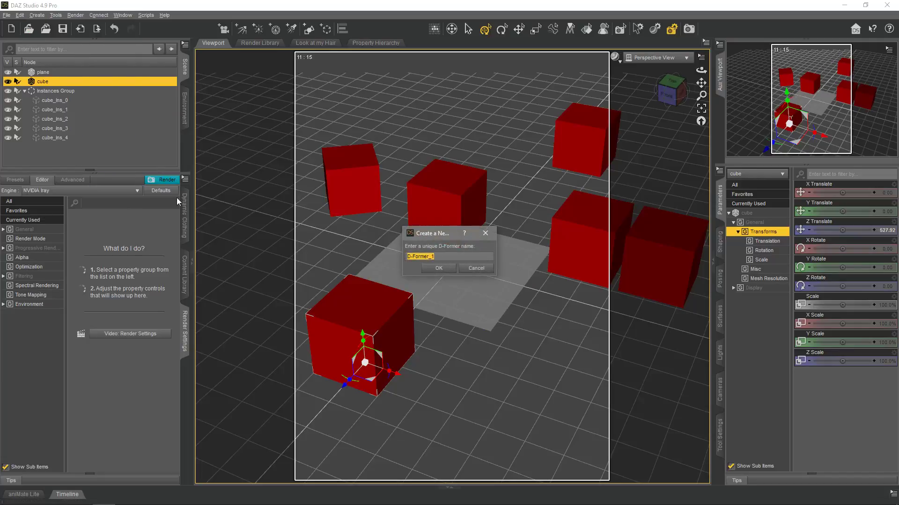
{"action": "left_click", "coordinate": [440, 269]}
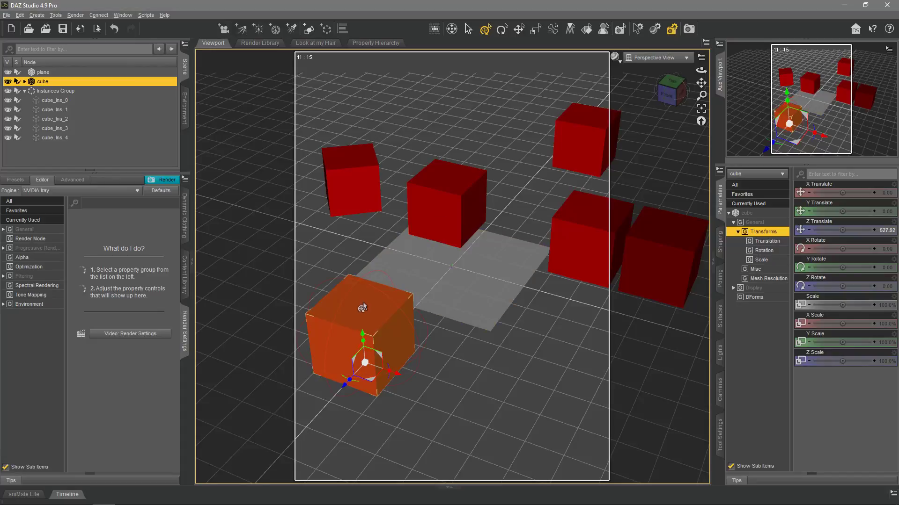
- Expand the cube's node and raise D-Former_1_Field to about 122 along Y
{"action": "double_click", "coordinate": [53, 83]}
{"action": "left_click", "coordinate": [59, 101]}
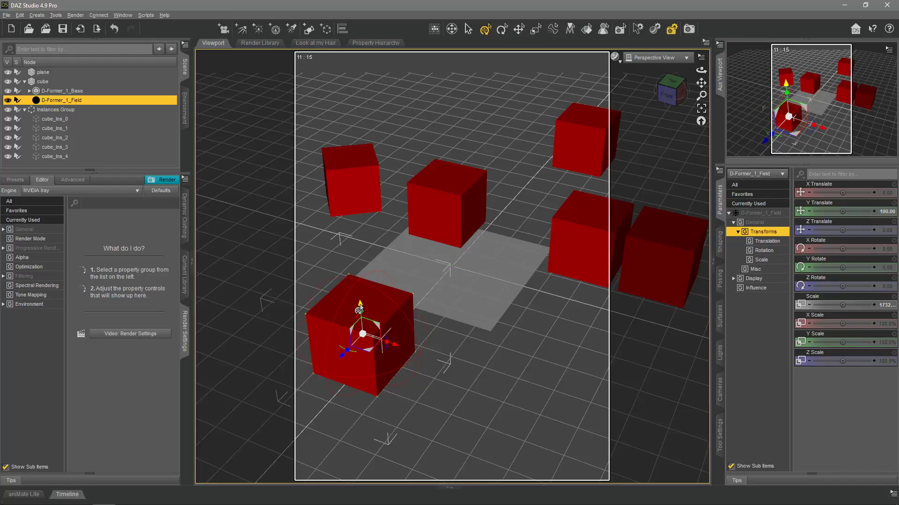
{"action": "mouse_move", "coordinate": [360, 305]}
{"action": "left_mouse_down"}
{"action": "mouse_move", "coordinate": [356, 257]}
{"action": "mouse_move", "coordinate": [361, 297]}
{"action": "left_mouse_up"}
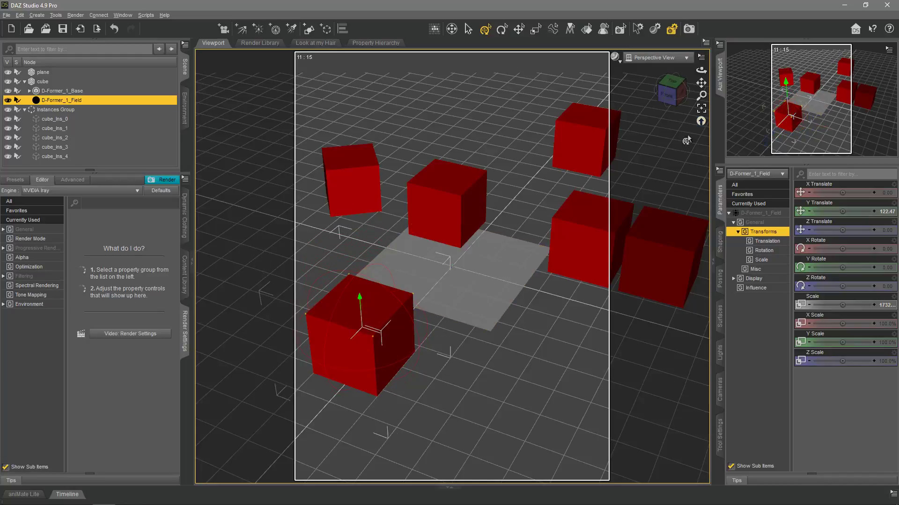
{"action": "left_click_drag", "start_coordinate": [701, 69], "coordinate": [231, 99]}
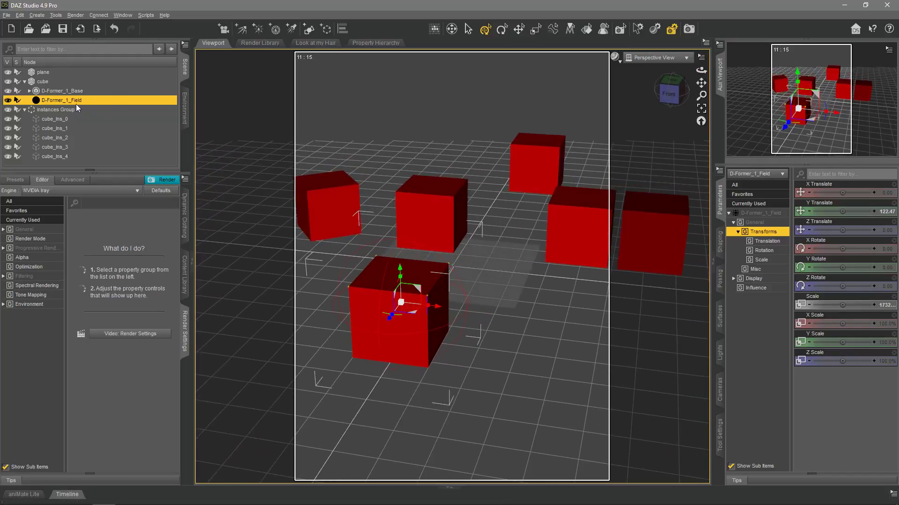
- Change the original cube's diffuse color to teal (0, 128, 128)
{"action": "left_click", "coordinate": [62, 82]}
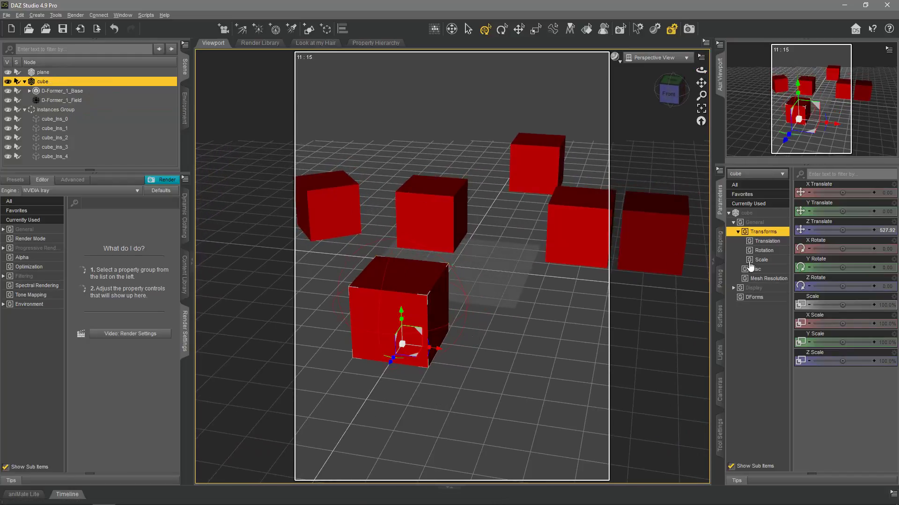
{"action": "left_click", "coordinate": [720, 316]}
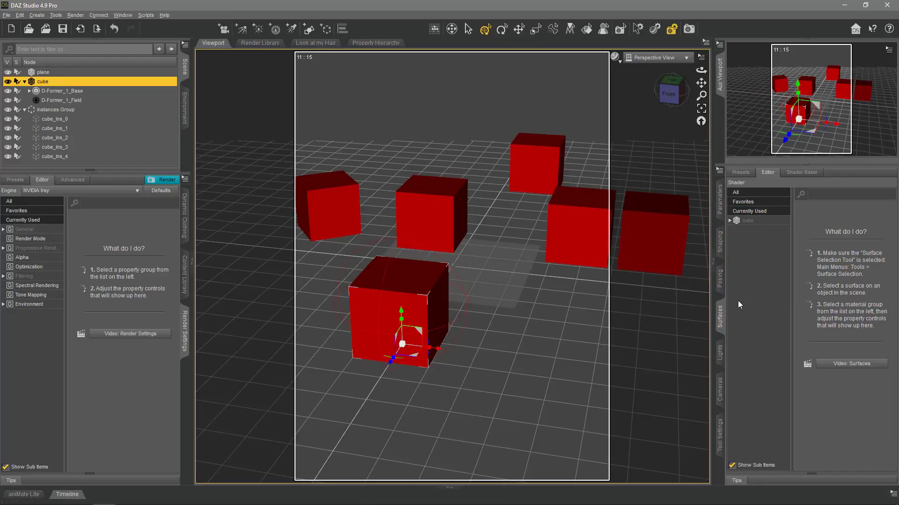
{"action": "left_click", "coordinate": [766, 222]}
{"action": "left_click", "coordinate": [841, 251]}
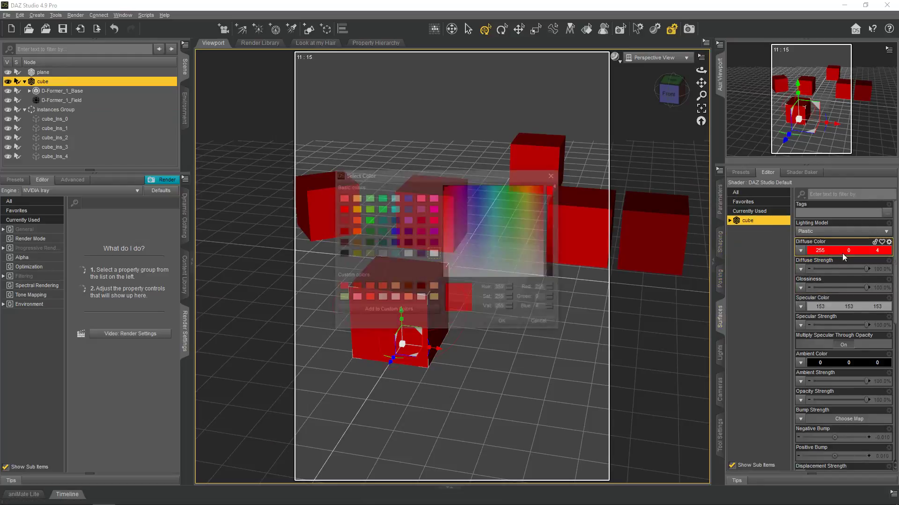
{"action": "left_click", "coordinate": [395, 231]}
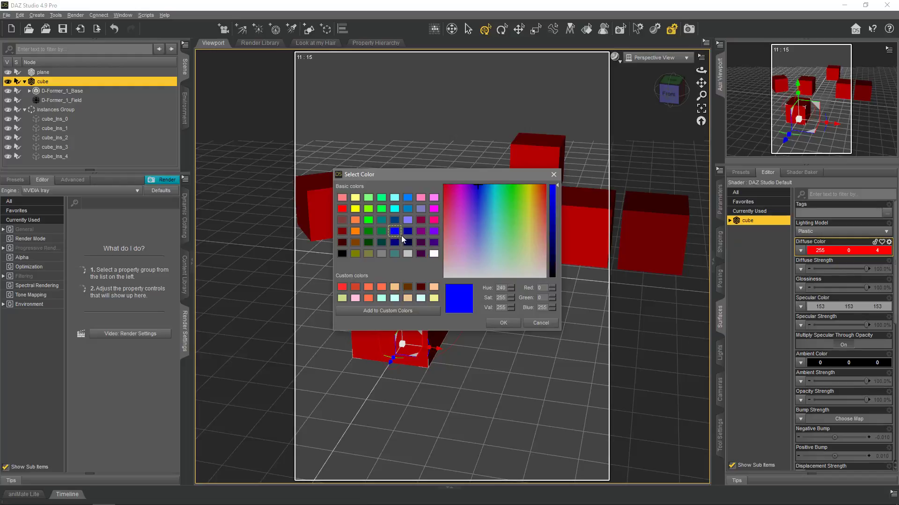
{"action": "left_click", "coordinate": [381, 220]}
{"action": "left_click", "coordinate": [503, 323]}
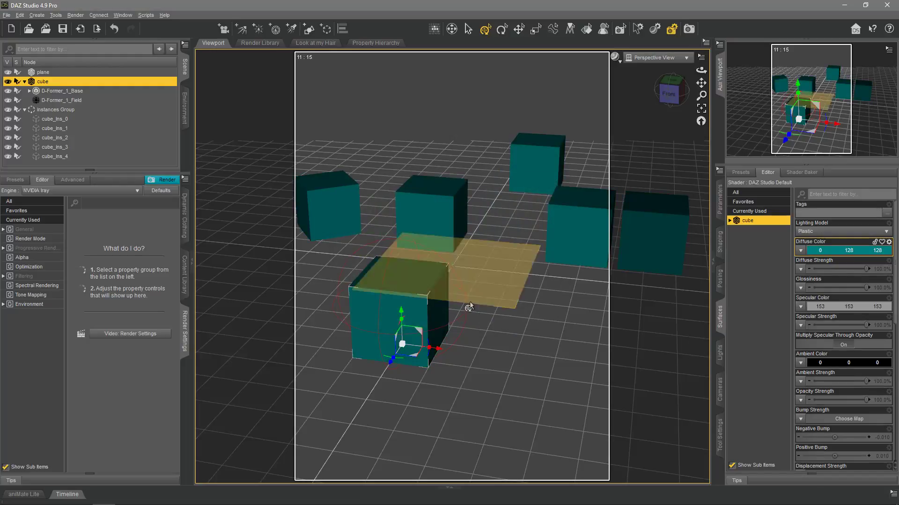
- Scale D-Former_1_Field to about 1847% and move it to about -170 along X and 5 along Z
{"action": "left_click", "coordinate": [70, 100]}
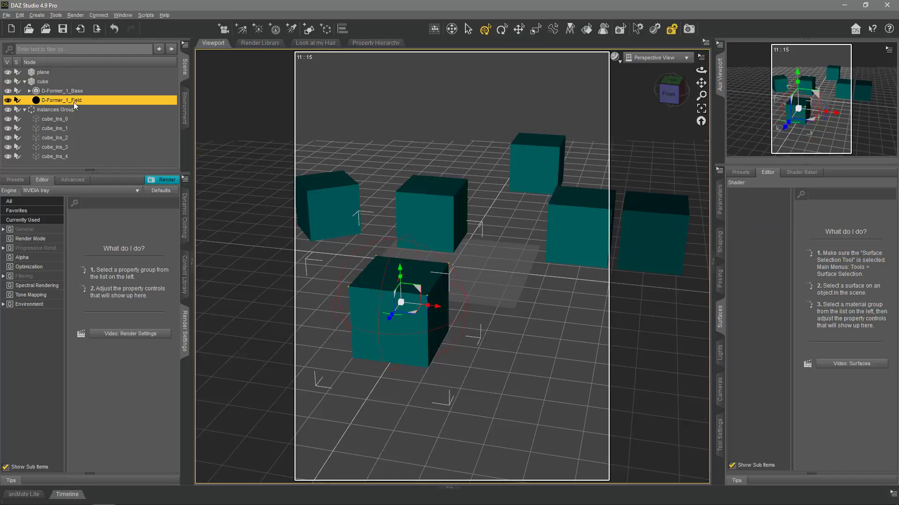
{"action": "left_click", "coordinate": [48, 81]}
{"action": "left_click", "coordinate": [50, 101]}
{"action": "left_click_drag", "start_coordinate": [397, 303], "coordinate": [388, 322]}
{"action": "left_click", "coordinate": [719, 201]}
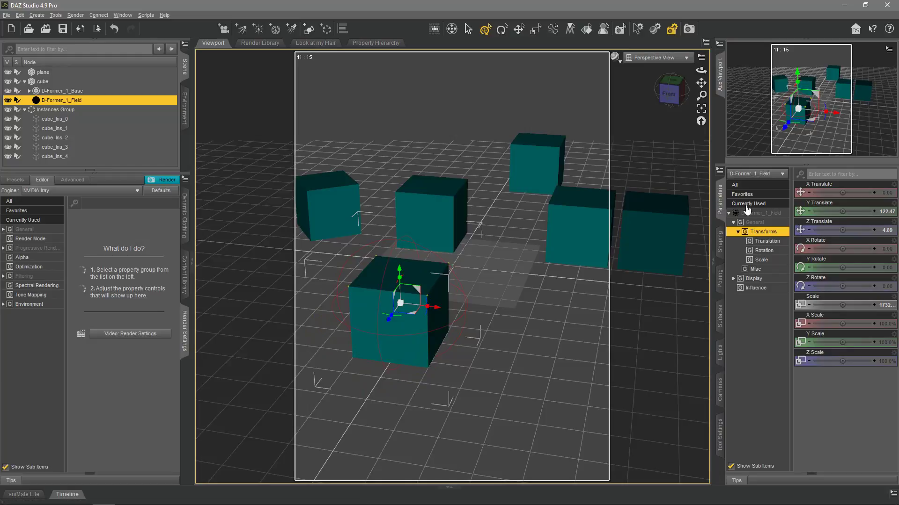
{"action": "mouse_move", "coordinate": [843, 304]}
{"action": "left_mouse_down"}
{"action": "mouse_move", "coordinate": [862, 304]}
{"action": "mouse_move", "coordinate": [853, 305]}
{"action": "left_mouse_up"}
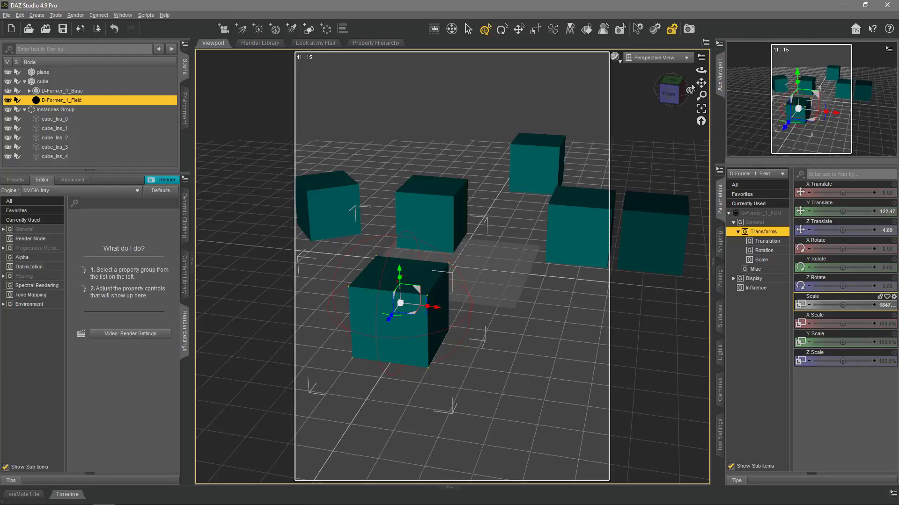
{"action": "left_click_drag", "start_coordinate": [327, 281], "coordinate": [308, 285], "text": "alt"}
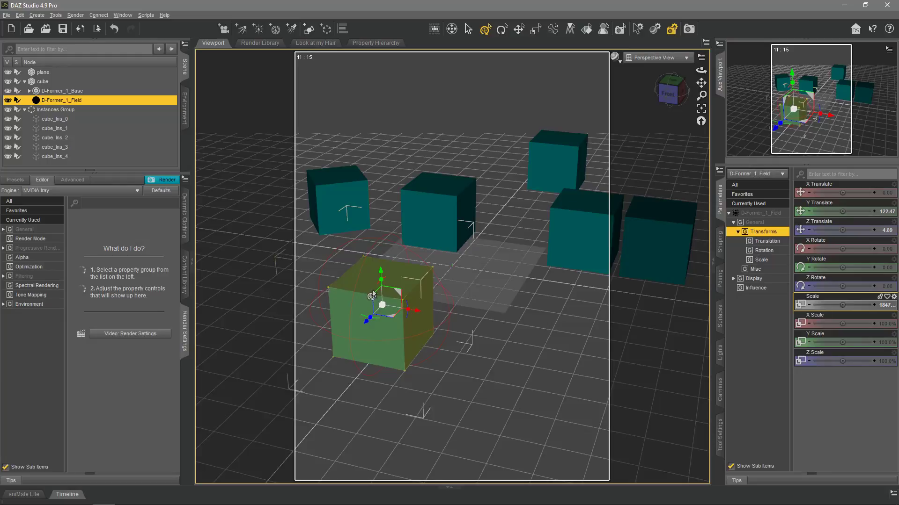
{"action": "left_click_drag", "start_coordinate": [408, 313], "coordinate": [356, 311]}
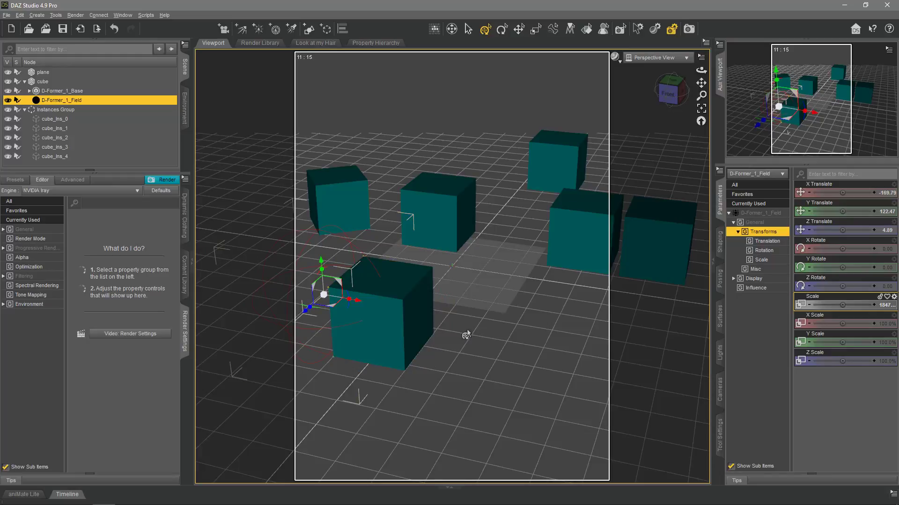
- Expand D-Former_1_Base and raise its D-Former_1 node to about 618 along Y
{"action": "left_click", "coordinate": [61, 92]}
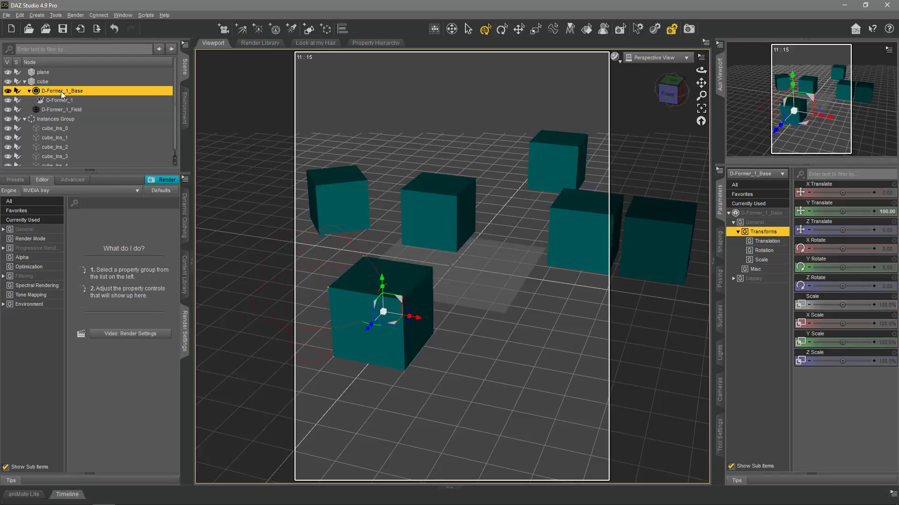
{"action": "left_click", "coordinate": [66, 101]}
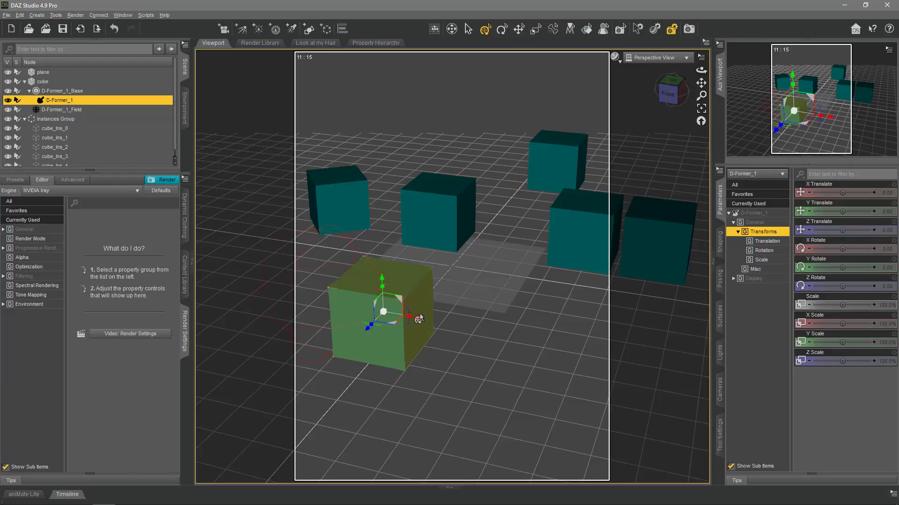
{"action": "left_click_drag", "start_coordinate": [381, 287], "coordinate": [418, 32]}
{"action": "left_click_drag", "start_coordinate": [531, 62], "coordinate": [684, 154], "text": "alt"}
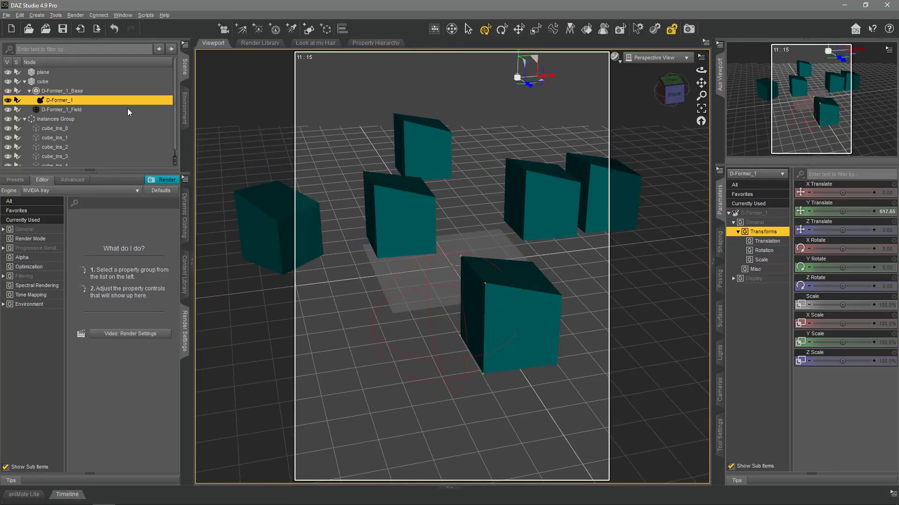
- Compare the D-Former base, handle and cube selections, and lower D-Former_1 to about -216 along Y
{"action": "left_click", "coordinate": [72, 94]}
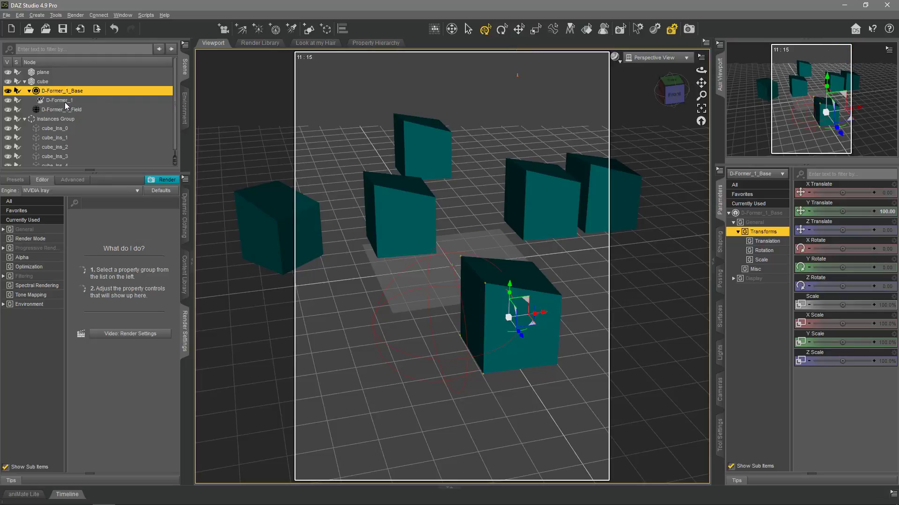
{"action": "left_click", "coordinate": [66, 102]}
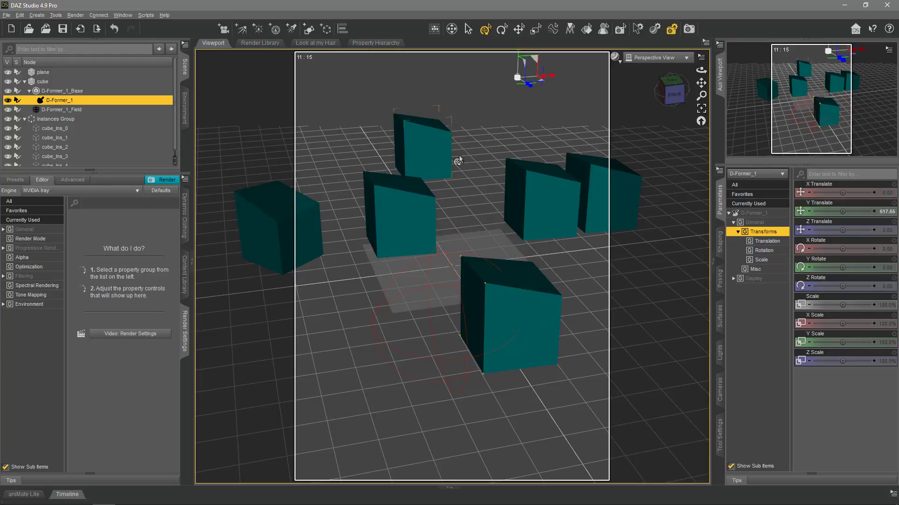
{"action": "left_click", "coordinate": [525, 291]}
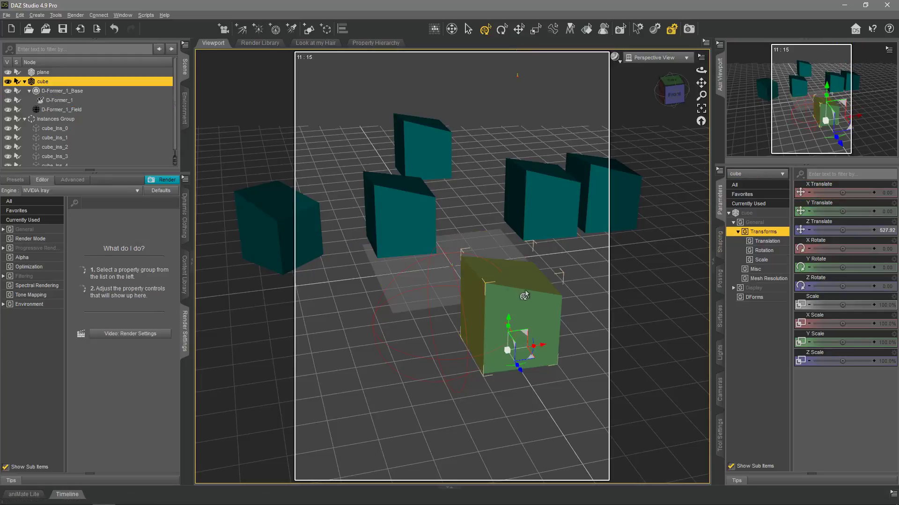
{"action": "left_click", "coordinate": [74, 101]}
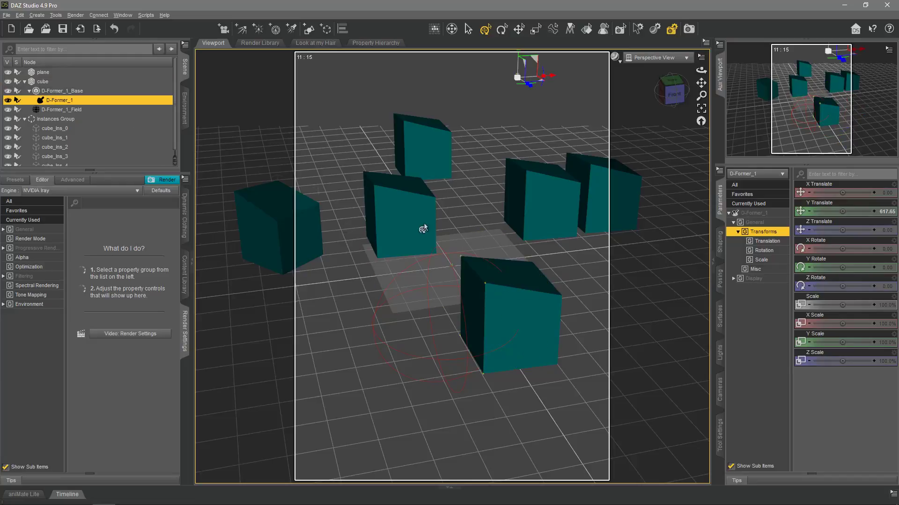
{"action": "left_click", "coordinate": [481, 34]}
{"action": "mouse_move", "coordinate": [843, 211]}
{"action": "left_mouse_down"}
{"action": "mouse_move", "coordinate": [860, 211]}
{"action": "mouse_move", "coordinate": [825, 211]}
{"action": "left_mouse_up"}
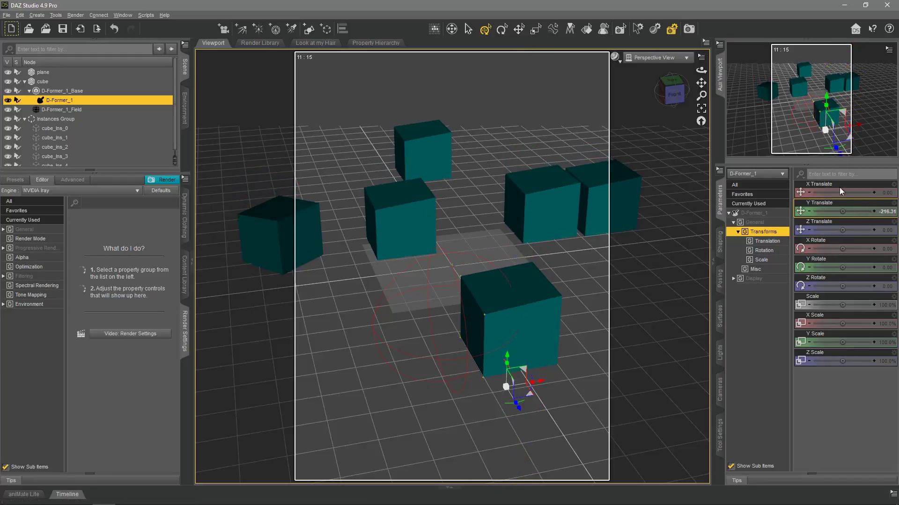
- Place cube_Ins_1 at about X -463, Z -705, rotated -55.6° around Y, and stretch it to 355.6% in X and 218.4% in Y
{"action": "left_click_drag", "start_coordinate": [701, 70], "coordinate": [611, 129]}
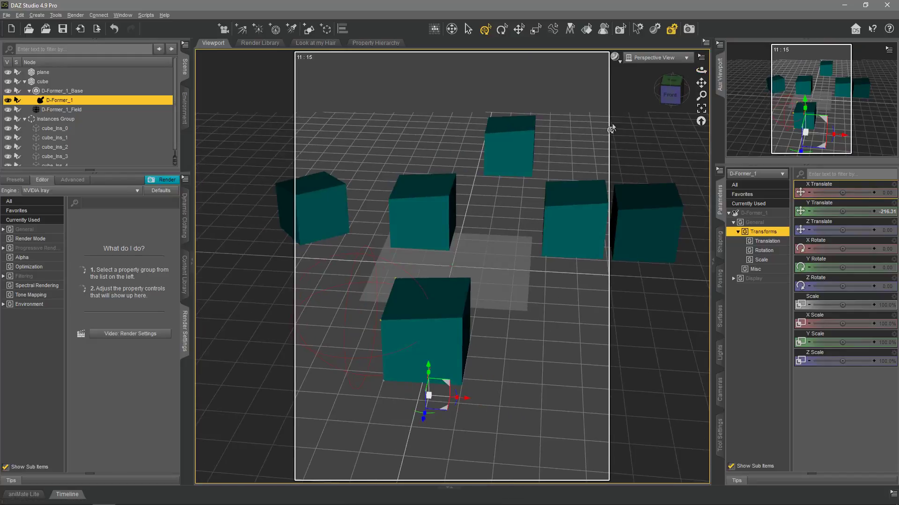
{"action": "left_click", "coordinate": [450, 200]}
{"action": "left_click_drag", "start_coordinate": [421, 250], "coordinate": [359, 154]}
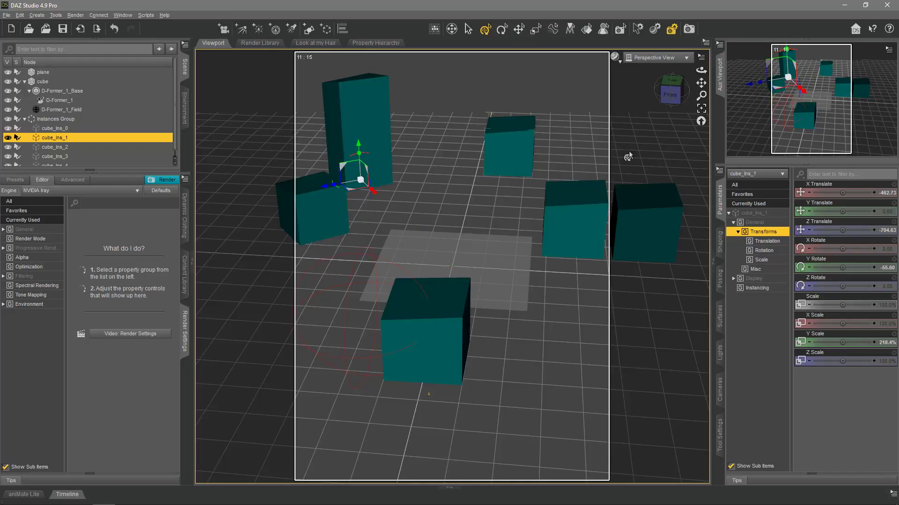
{"action": "left_click_drag", "start_coordinate": [702, 83], "coordinate": [323, 217]}
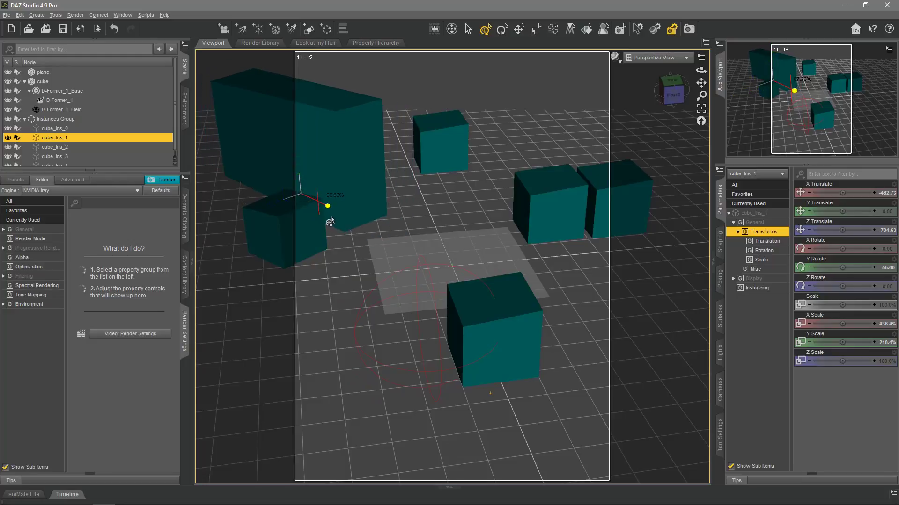
{"action": "left_click_drag", "start_coordinate": [701, 71], "coordinate": [641, 83]}
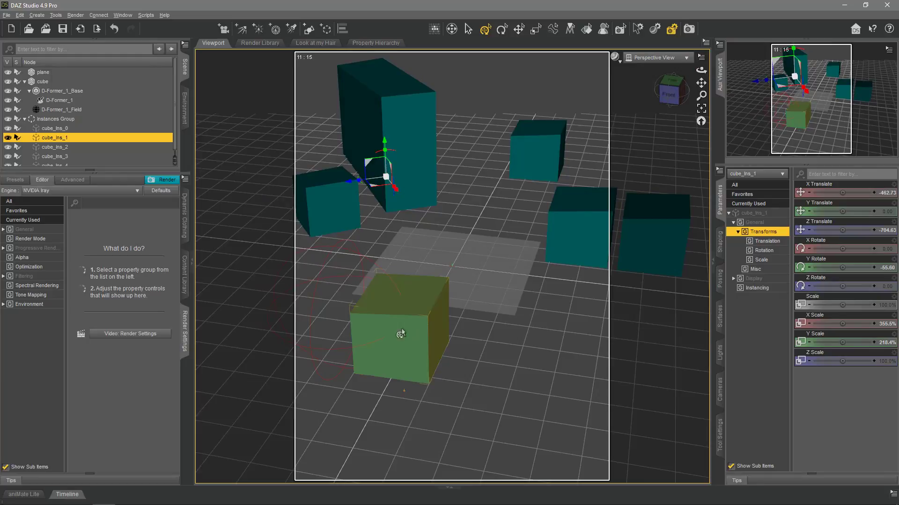
- Stretch the cube_Ins_2 instance to about 441% along Z and reselect the original cube
{"action": "left_click", "coordinate": [538, 162]}
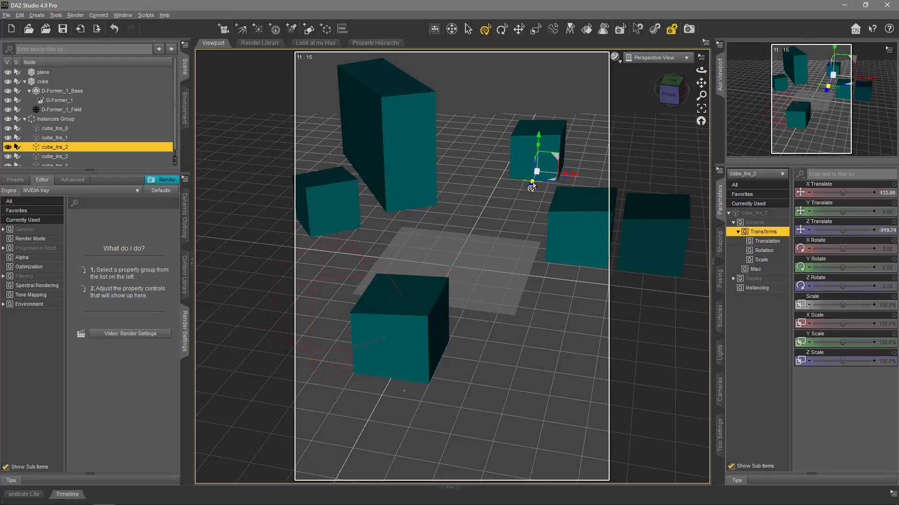
{"action": "left_click_drag", "start_coordinate": [534, 184], "coordinate": [506, 203]}
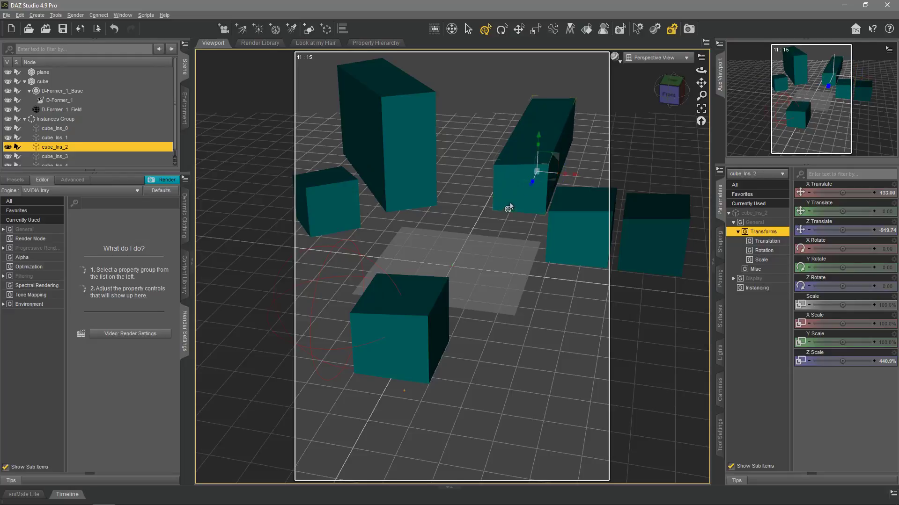
{"action": "left_click_drag", "start_coordinate": [702, 71], "coordinate": [571, 75]}
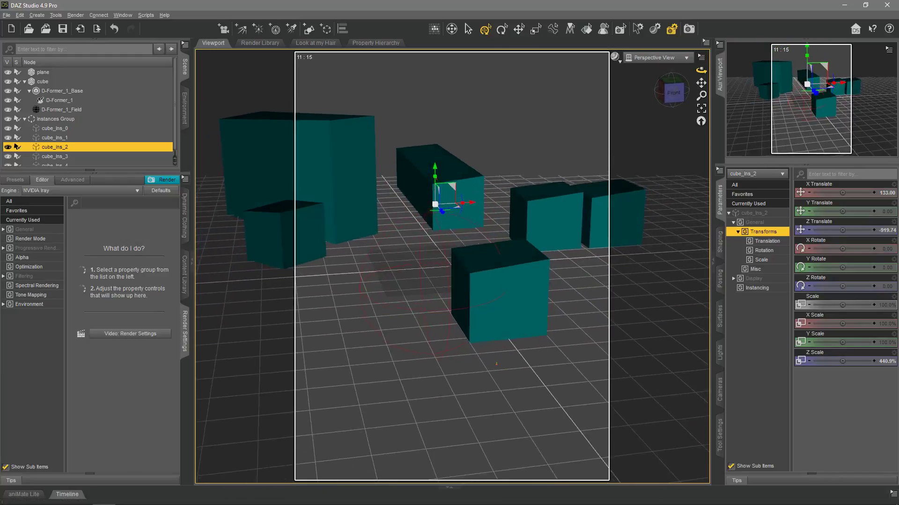
{"action": "left_click", "coordinate": [524, 320]}
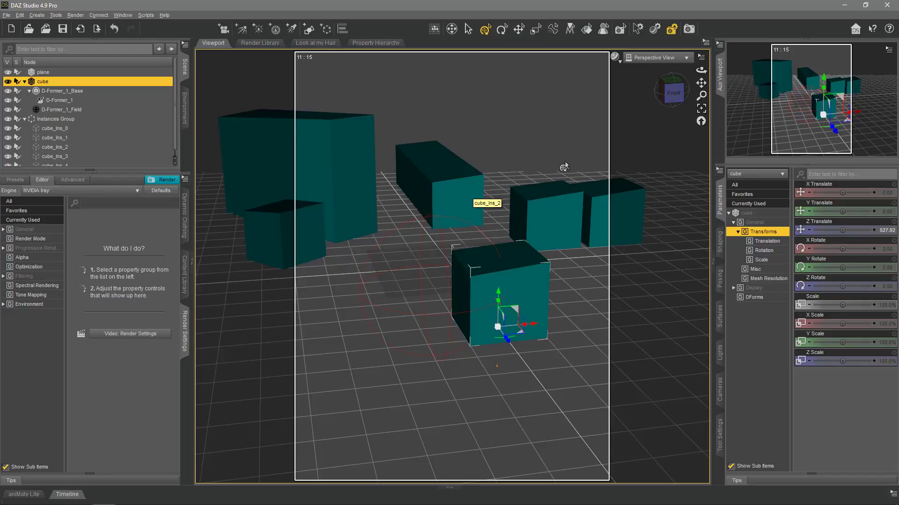
{"action": "left_click_drag", "start_coordinate": [700, 70], "coordinate": [700, 71]}
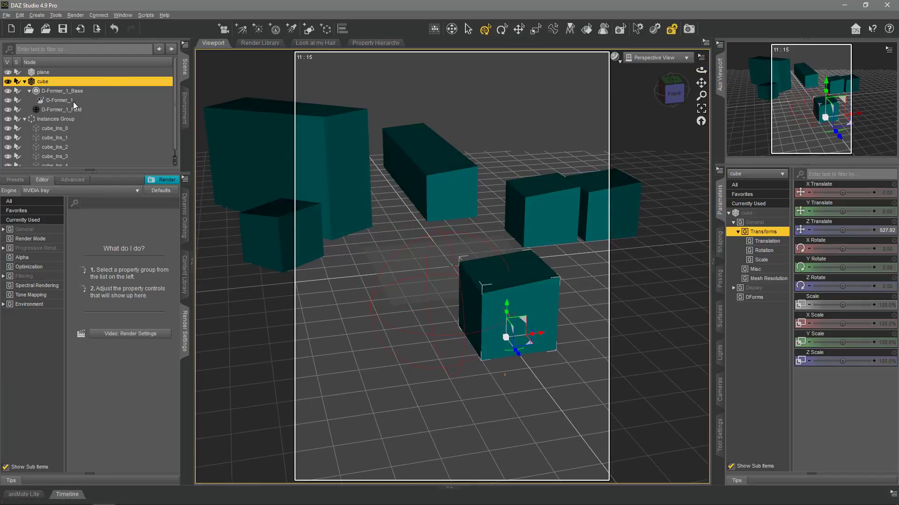
- Collapse the Instances Group and delete it together with all its cube instances
{"action": "left_click", "coordinate": [24, 119]}
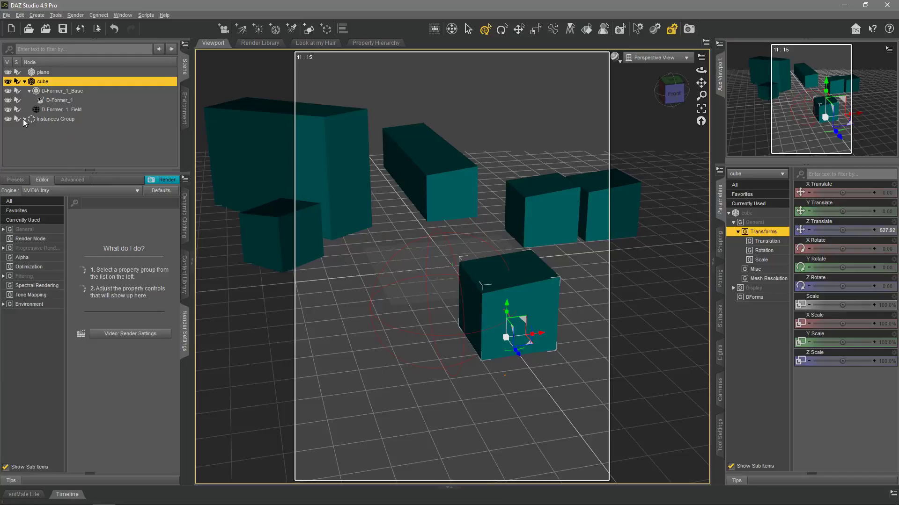
{"action": "left_click", "coordinate": [44, 119]}
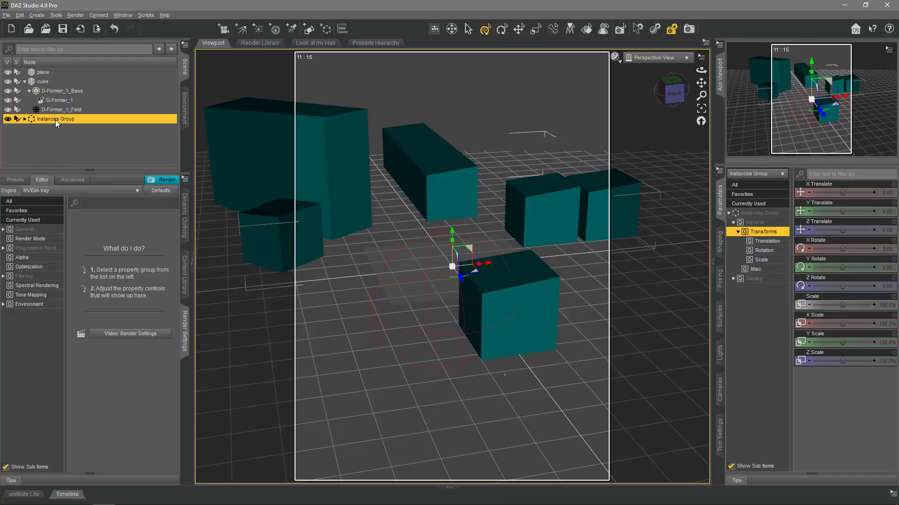
{"action": "right_click", "coordinate": [56, 120]}
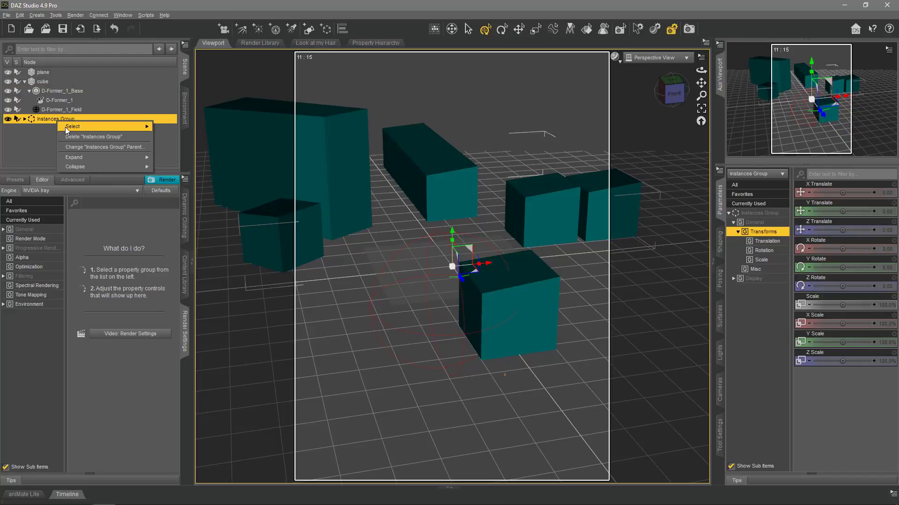
{"action": "mouse_move", "coordinate": [69, 131]}
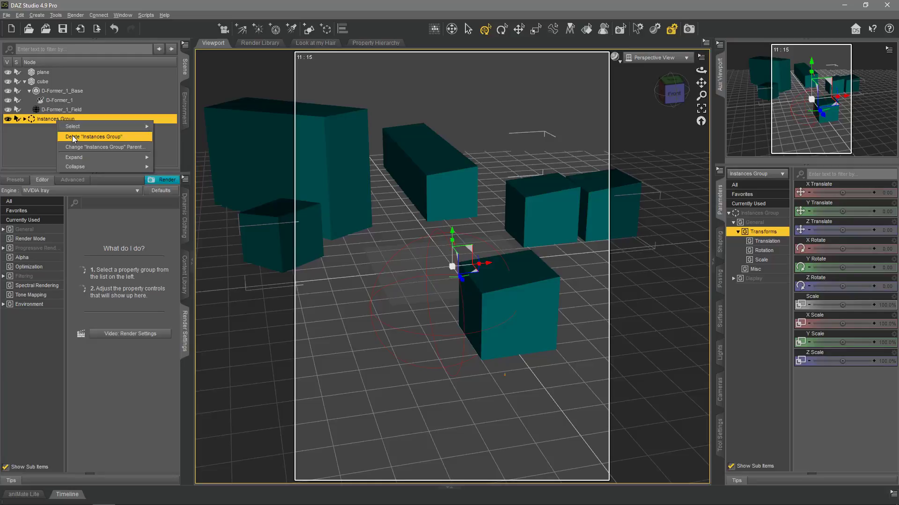
{"action": "left_click", "coordinate": [70, 139]}
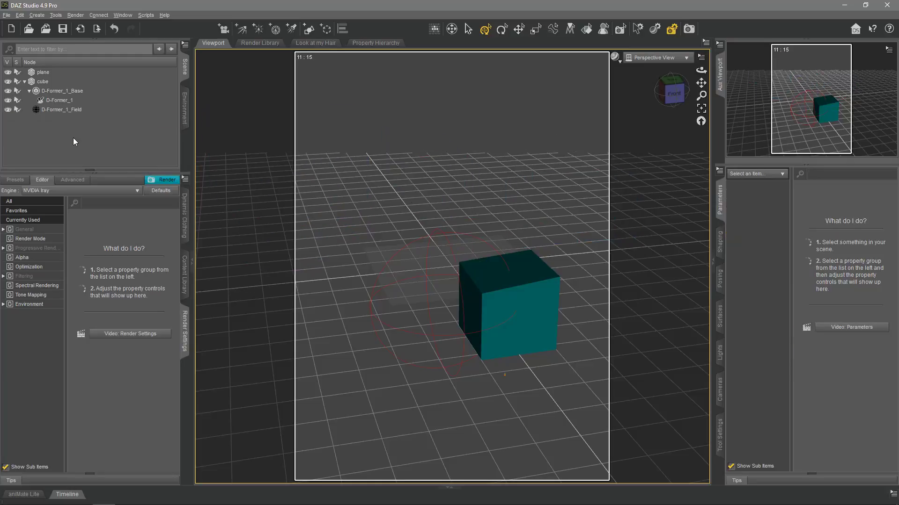
- Delete the D-Former from the original cube by removing D-Former_1_Base
{"action": "left_click", "coordinate": [65, 103]}
{"action": "left_click", "coordinate": [60, 91]}
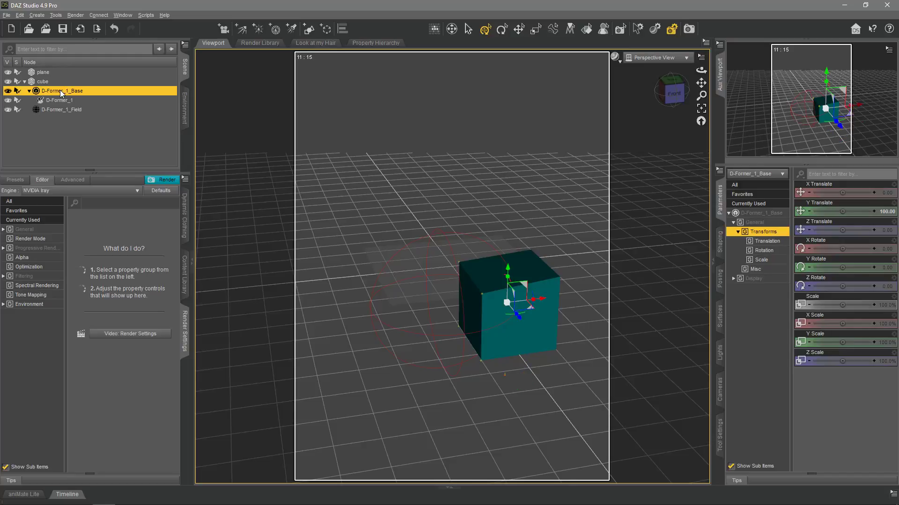
{"action": "key", "text": "Delete"}
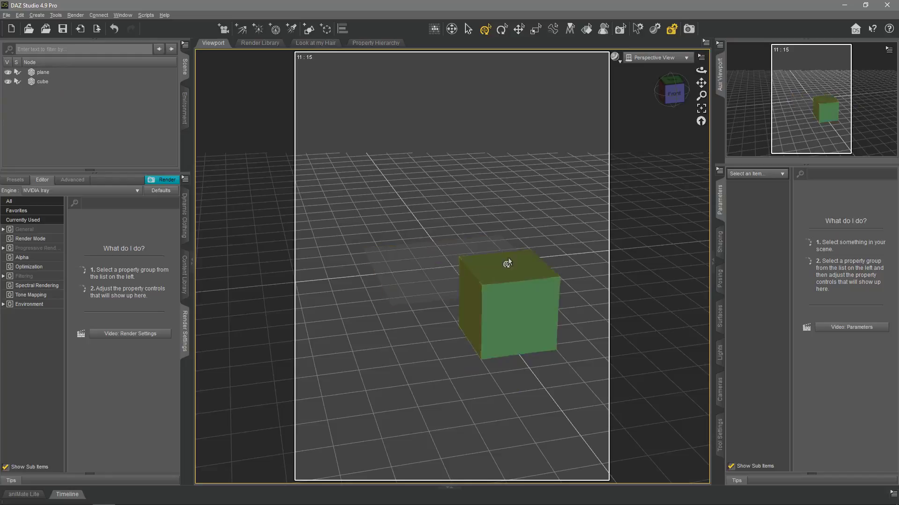
{"action": "left_click_drag", "start_coordinate": [701, 70], "coordinate": [633, 104]}
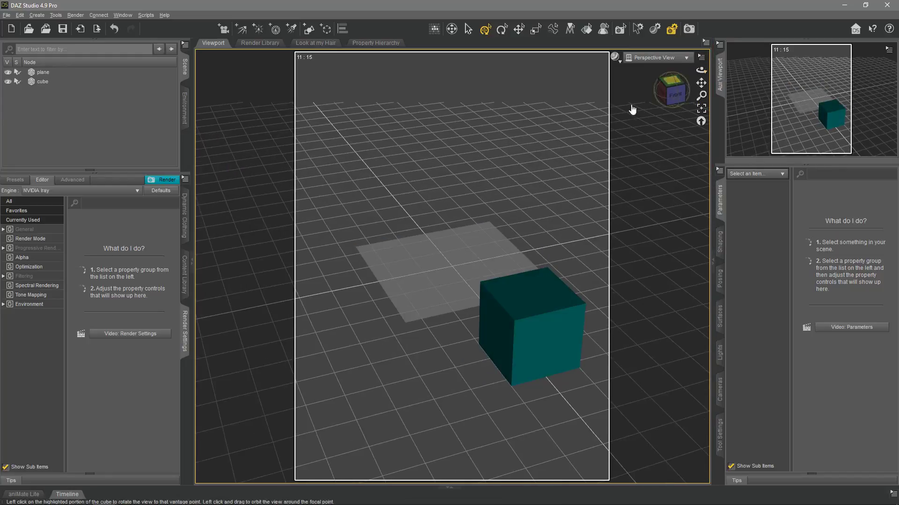
- Scale the plane up uniformly to 372.9%
{"action": "left_click", "coordinate": [551, 299]}
{"action": "left_click", "coordinate": [450, 262]}
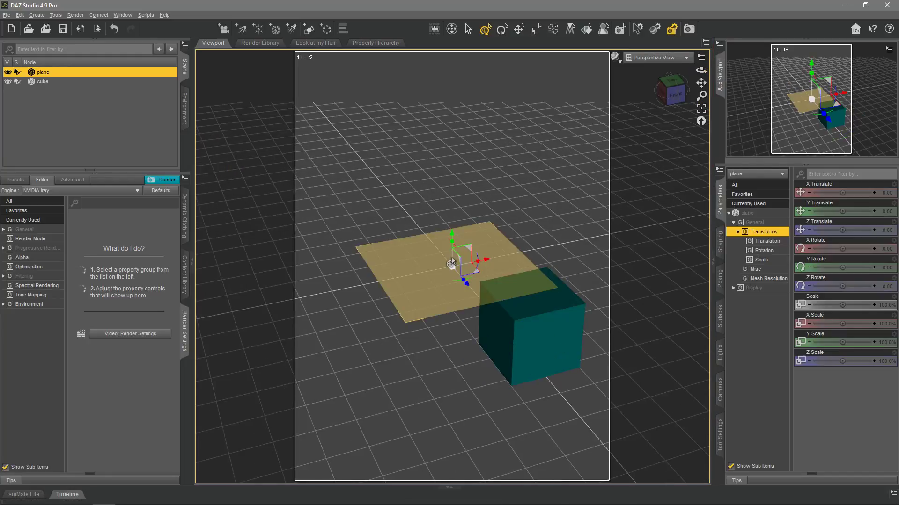
{"action": "left_click", "coordinate": [546, 325]}
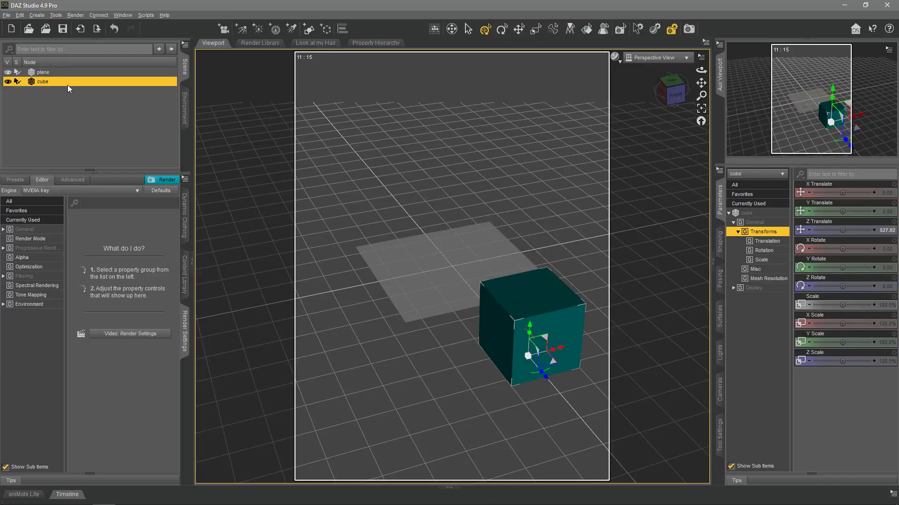
{"action": "left_click", "coordinate": [467, 274]}
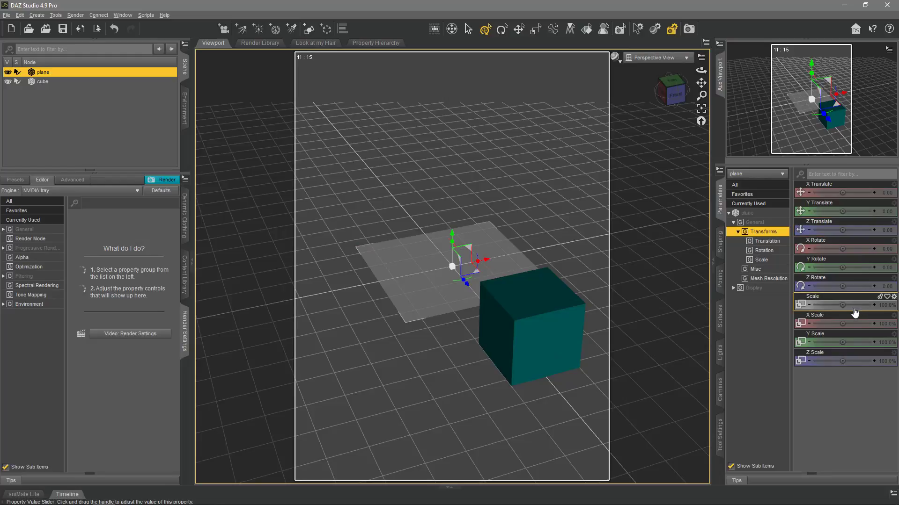
{"action": "left_click_drag", "start_coordinate": [842, 303], "coordinate": [882, 304]}
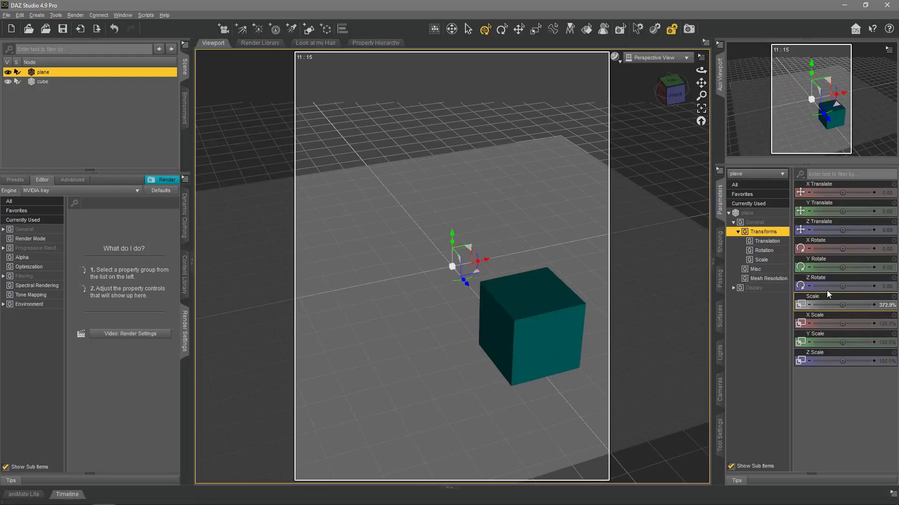
- Set the plane surface's diffuse color to light yellow, RGB 255, 255, 111
{"action": "left_click_drag", "start_coordinate": [703, 79], "coordinate": [706, 83]}
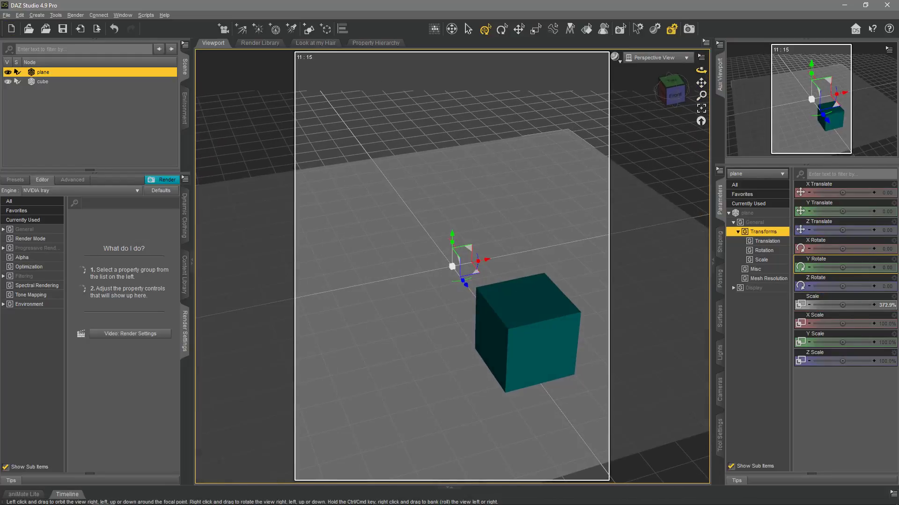
{"action": "left_click", "coordinate": [723, 312]}
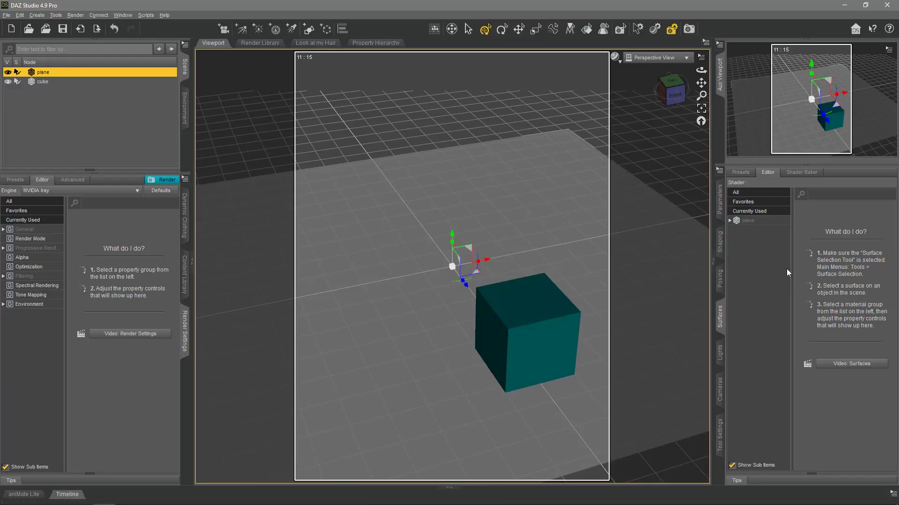
{"action": "left_click", "coordinate": [753, 220]}
{"action": "left_click", "coordinate": [838, 250]}
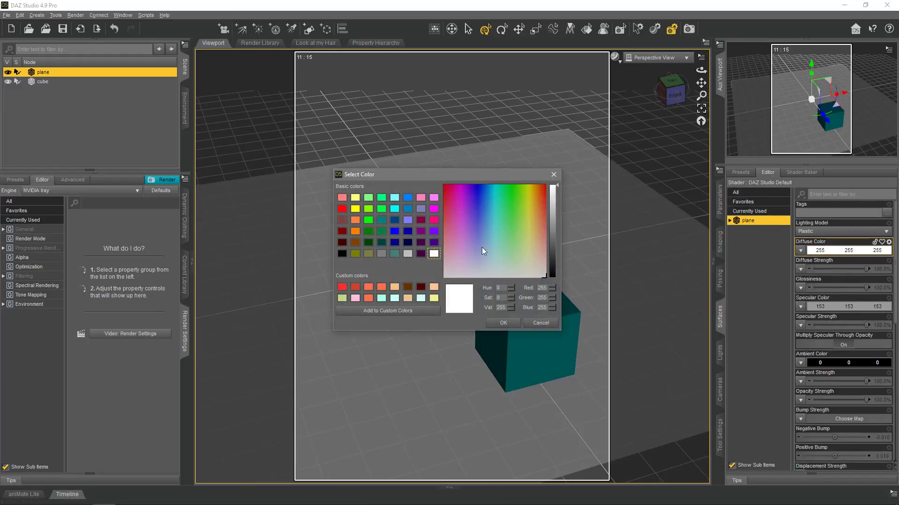
{"action": "left_click_drag", "start_coordinate": [527, 224], "coordinate": [529, 226]}
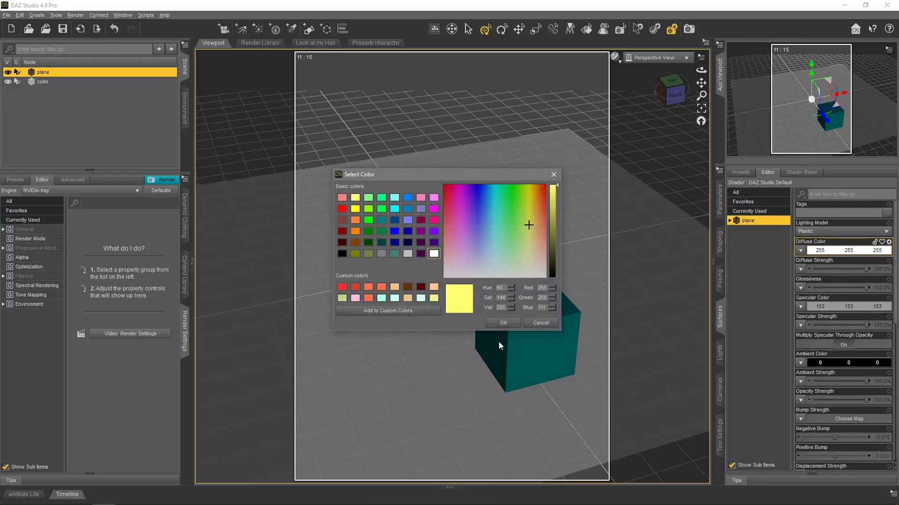
{"action": "left_click", "coordinate": [504, 324]}
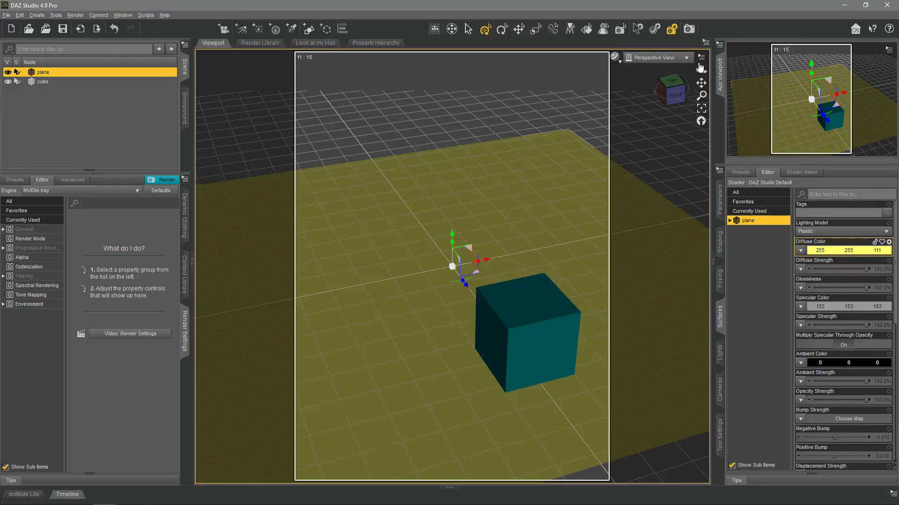
- Move the cube back along its Z axis, past the scene centre toward the plane's far edge
{"action": "left_click_drag", "start_coordinate": [701, 69], "coordinate": [439, 157]}
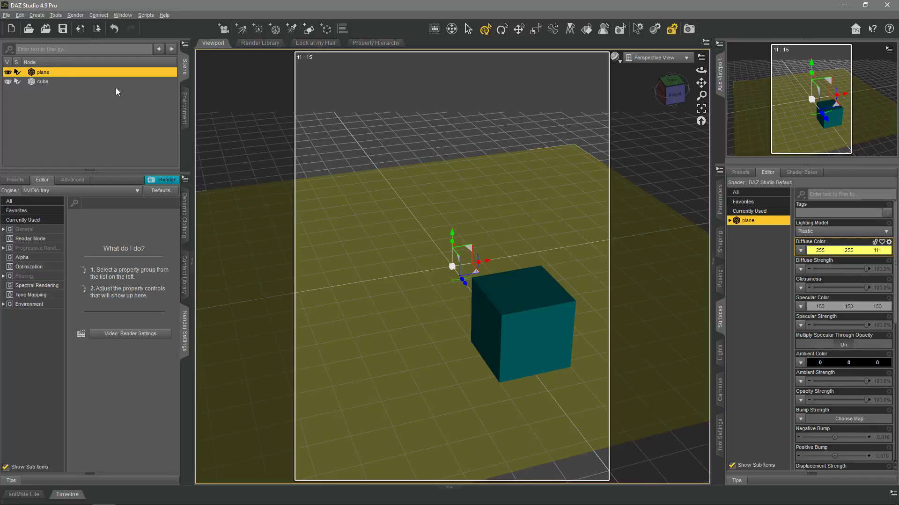
{"action": "left_click", "coordinate": [38, 81]}
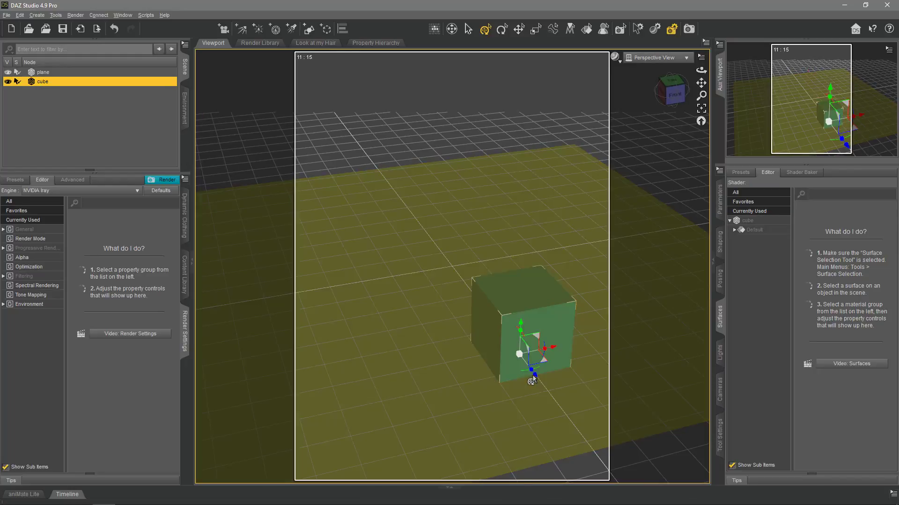
{"action": "left_click_drag", "start_coordinate": [537, 377], "coordinate": [460, 202]}
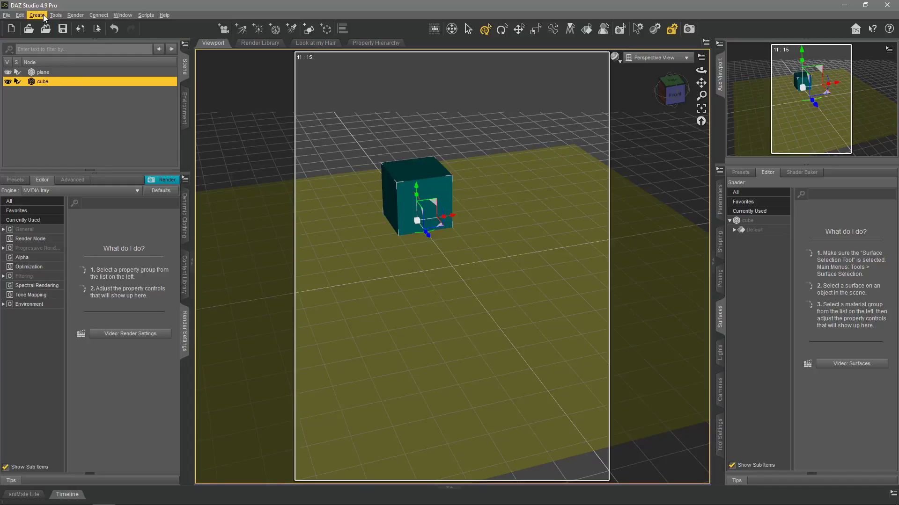
- Deselect the cube and create a new node instance named Cubo 2 with no source object selected
{"action": "left_click", "coordinate": [46, 118]}
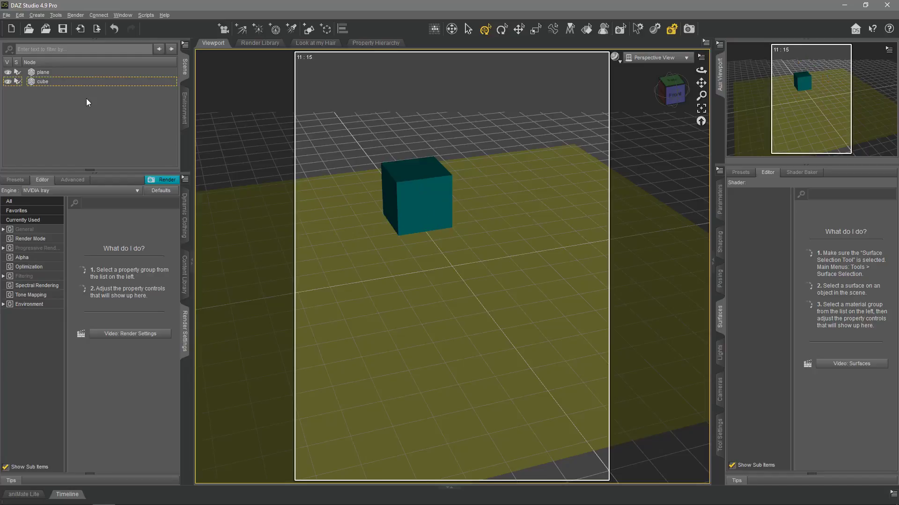
{"action": "left_click", "coordinate": [39, 15]}
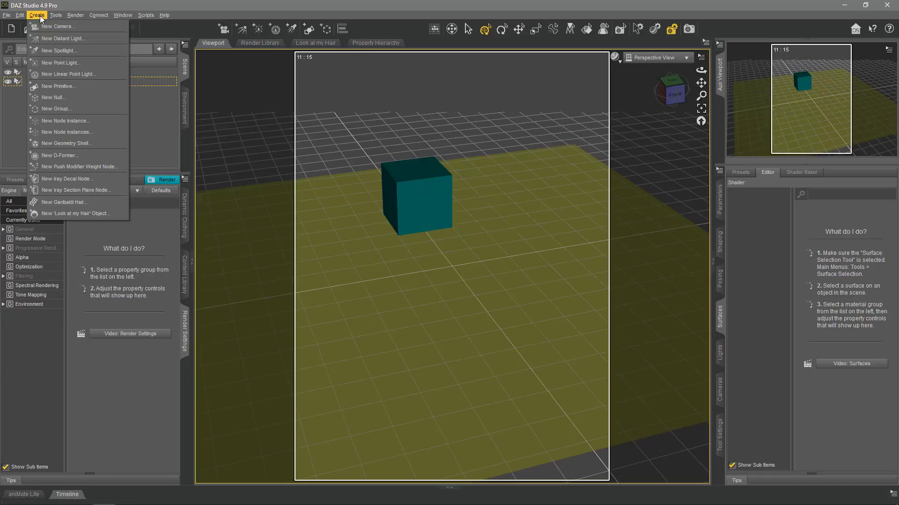
{"action": "left_click", "coordinate": [77, 122]}
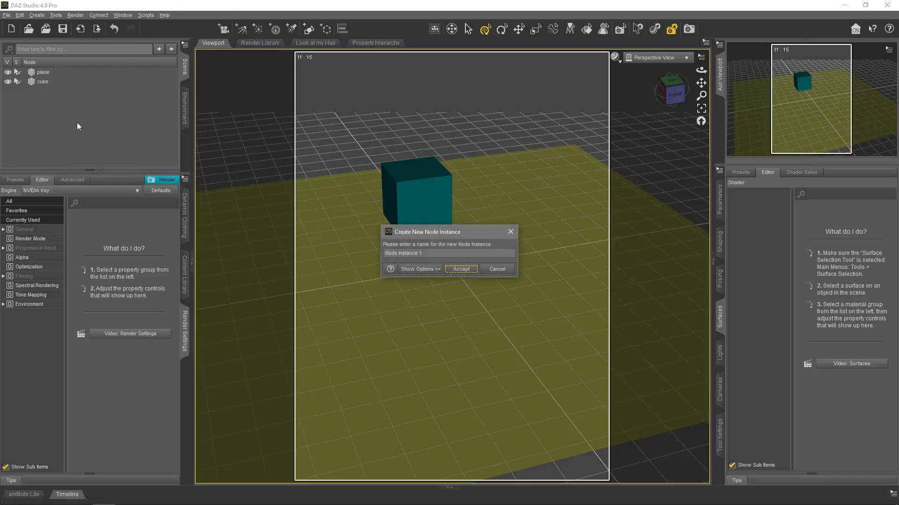
{"action": "left_click_drag", "start_coordinate": [424, 254], "coordinate": [385, 252]}
{"action": "type", "text": "c"}
{"action": "left_click", "coordinate": [463, 269]}
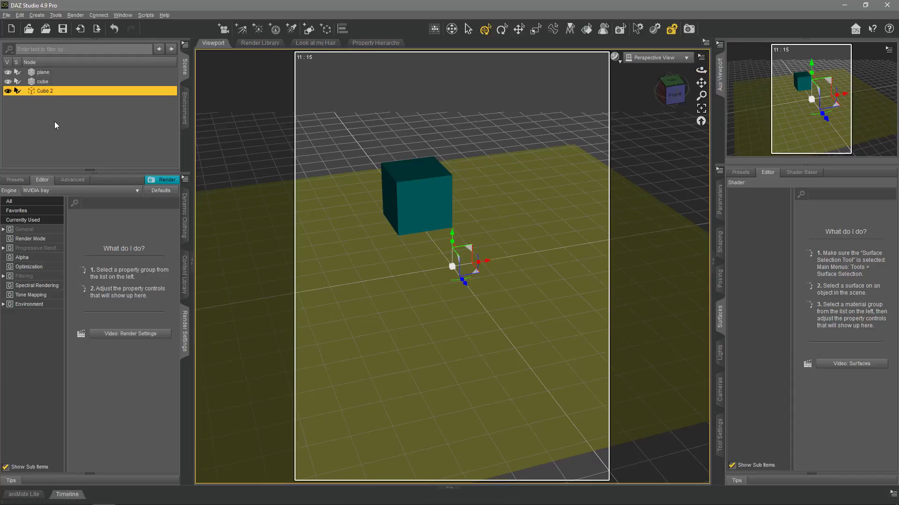
- Parent the Cubo 2 node to the cube, try moving it forward along Z, and undo the move
{"action": "left_click_drag", "start_coordinate": [51, 91], "coordinate": [50, 82]}
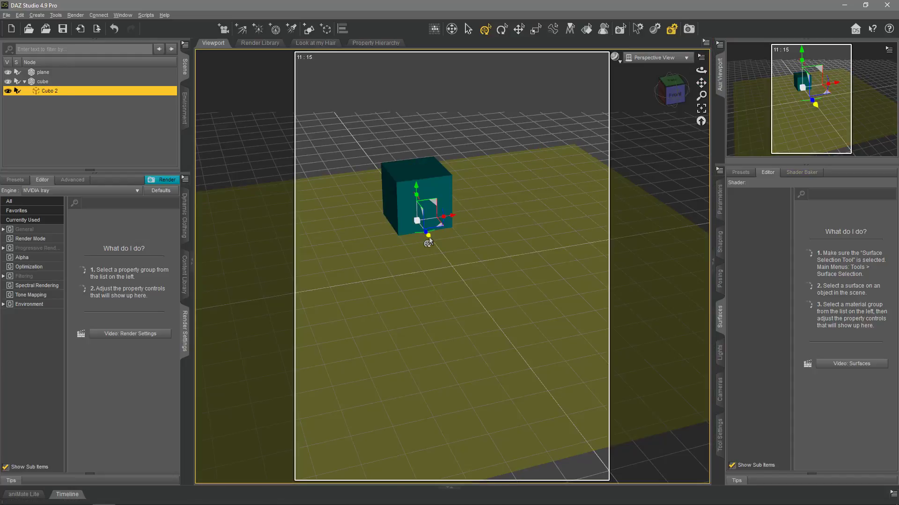
{"action": "left_click_drag", "start_coordinate": [430, 241], "coordinate": [433, 244]}
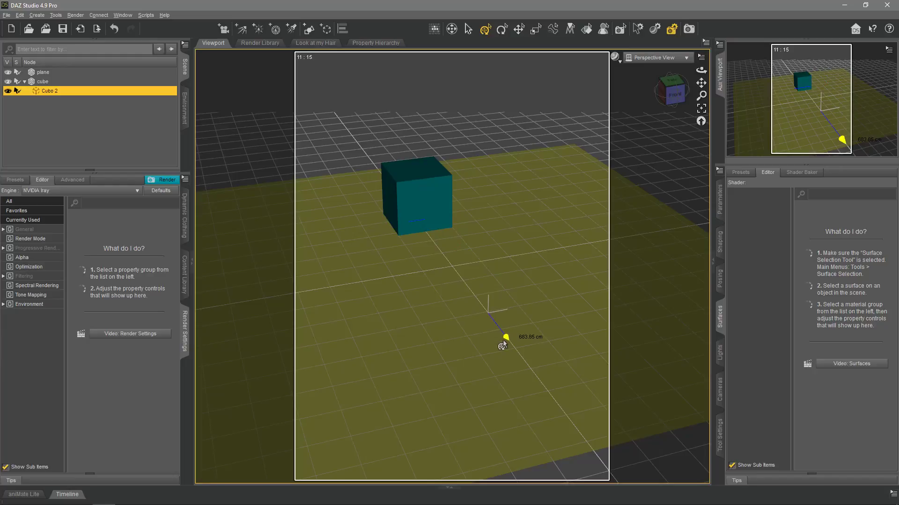
{"action": "left_click_drag", "start_coordinate": [503, 344], "coordinate": [497, 324]}
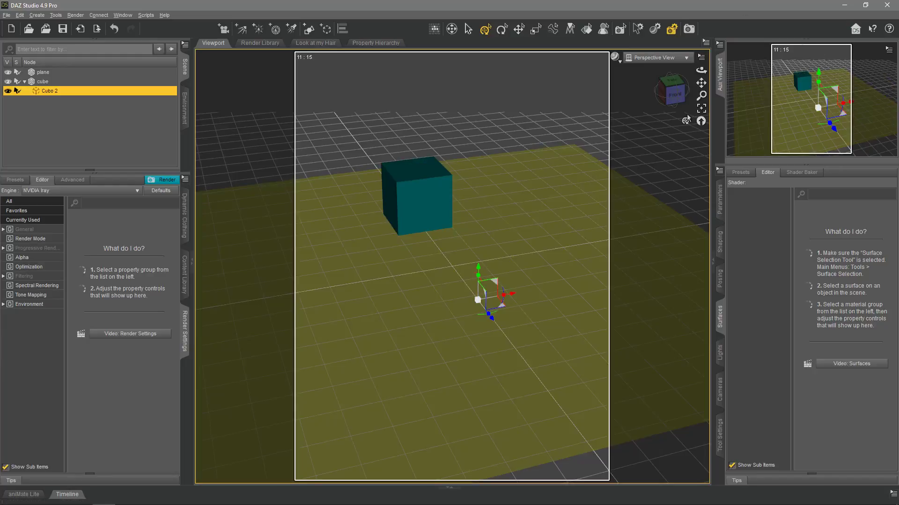
{"action": "key", "text": "ctrl+z"}
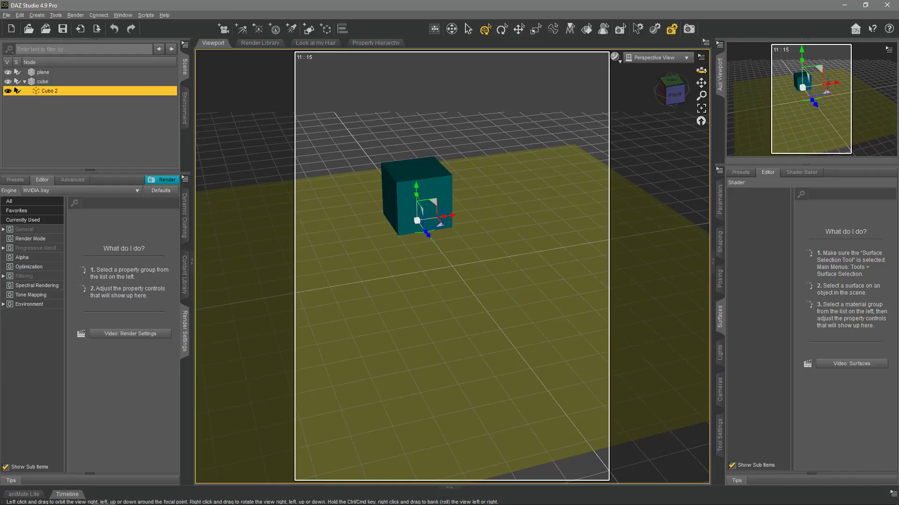
- Move the empty Cubo 2 node away from the cube along Z and upward, and delete it from the scene
{"action": "left_click_drag", "start_coordinate": [700, 70], "coordinate": [228, 90]}
{"action": "left_click", "coordinate": [43, 82]}
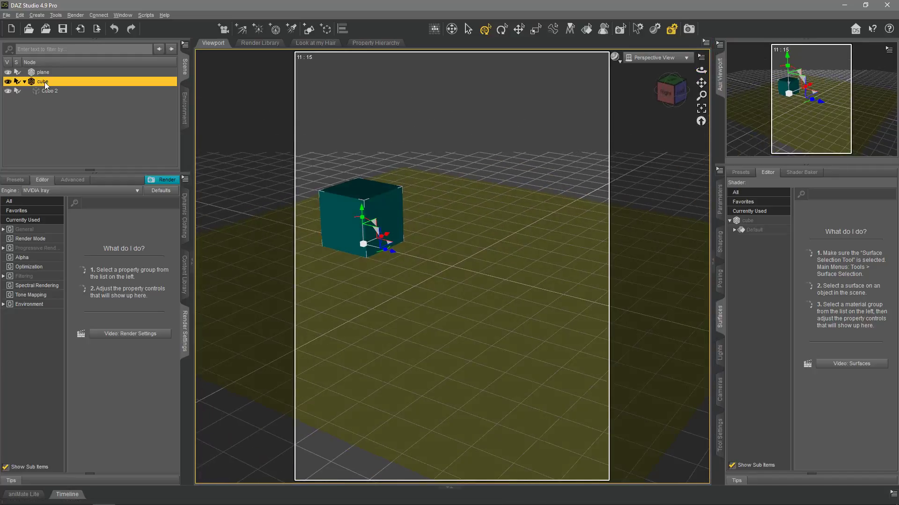
{"action": "left_click", "coordinate": [53, 91]}
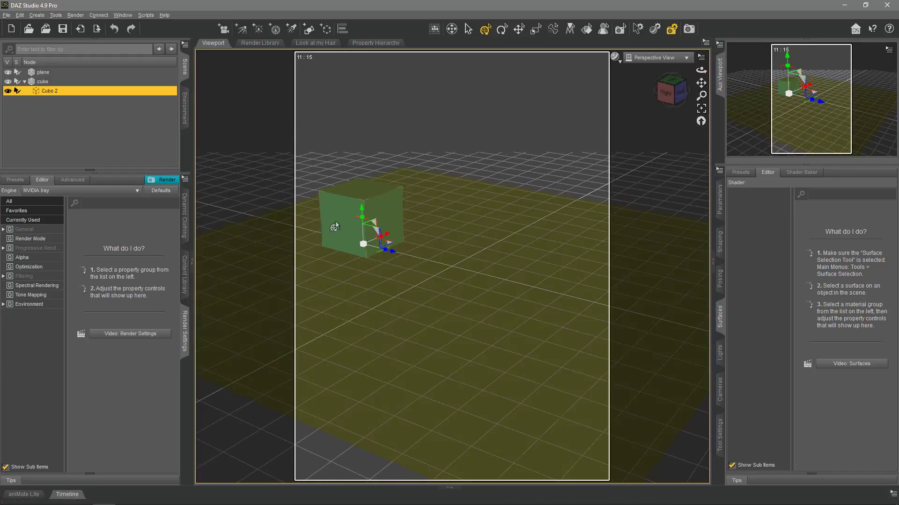
{"action": "left_click_drag", "start_coordinate": [391, 252], "coordinate": [488, 279]}
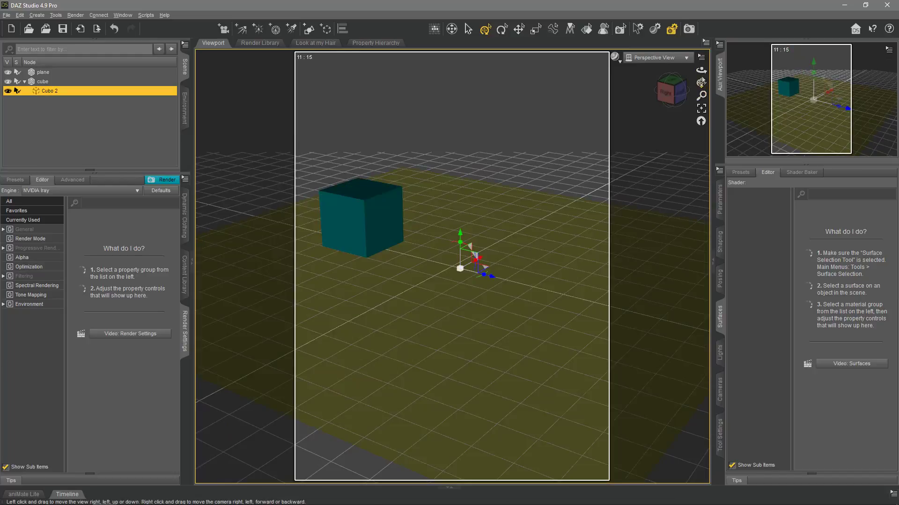
{"action": "left_click_drag", "start_coordinate": [701, 70], "coordinate": [455, 132]}
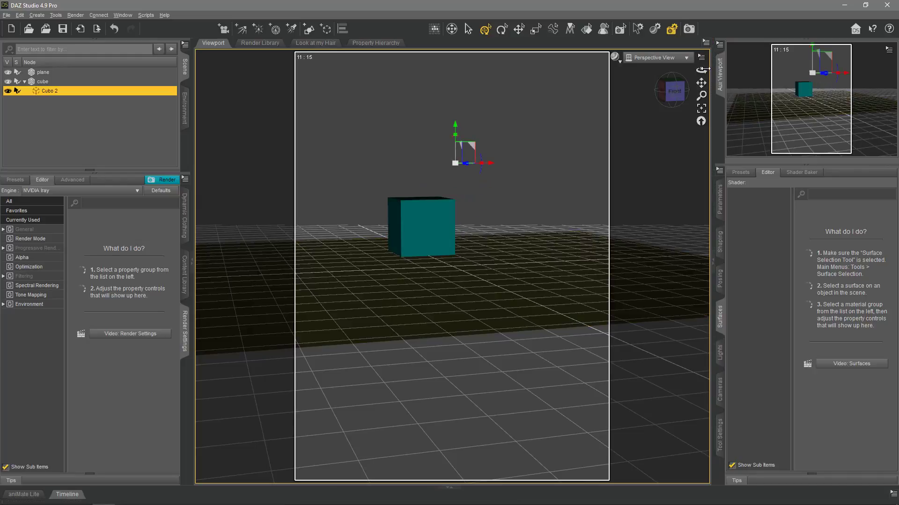
{"action": "left_click_drag", "start_coordinate": [700, 70], "coordinate": [603, 69]}
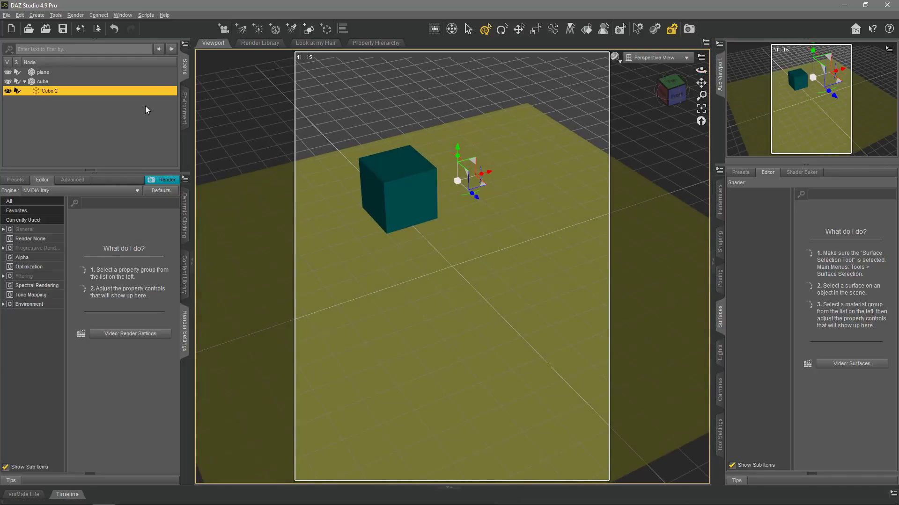
{"action": "key", "text": "Delete"}
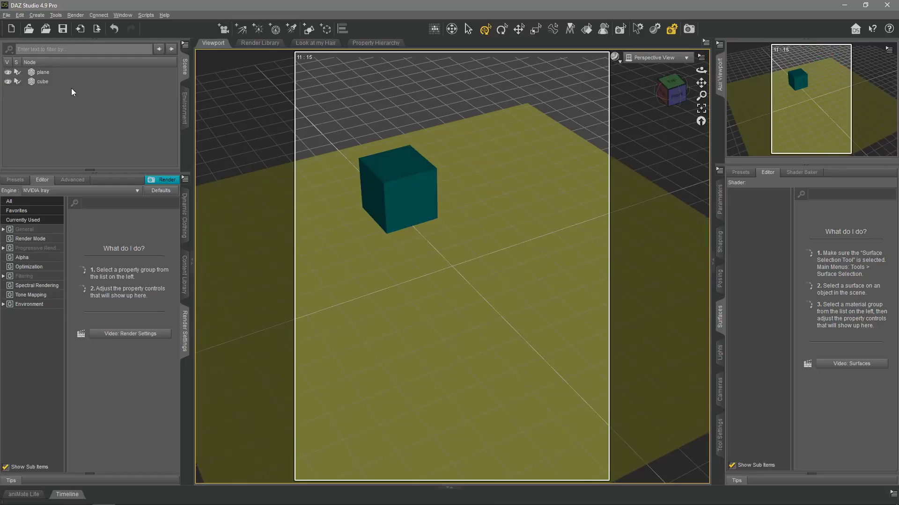
- Select the cube and create a new node instance of it named Cubo 2
{"action": "left_click", "coordinate": [49, 83]}
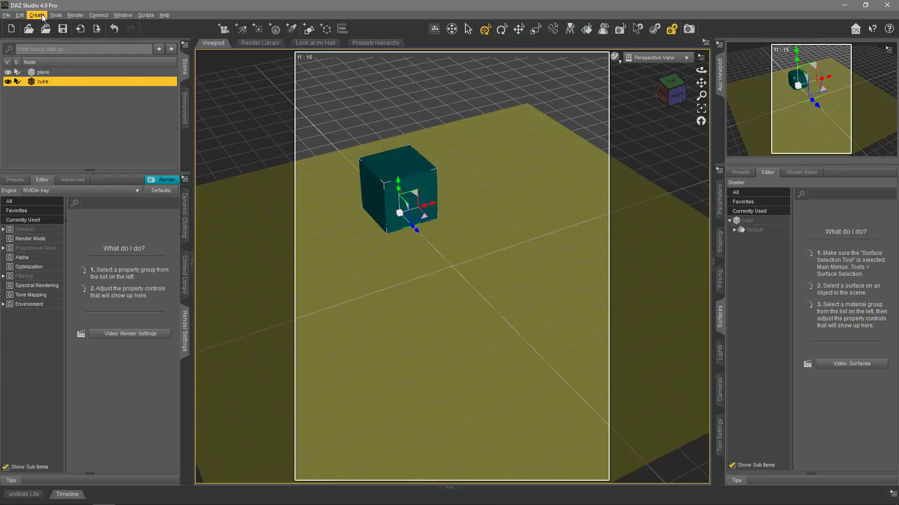
{"action": "left_click", "coordinate": [42, 14]}
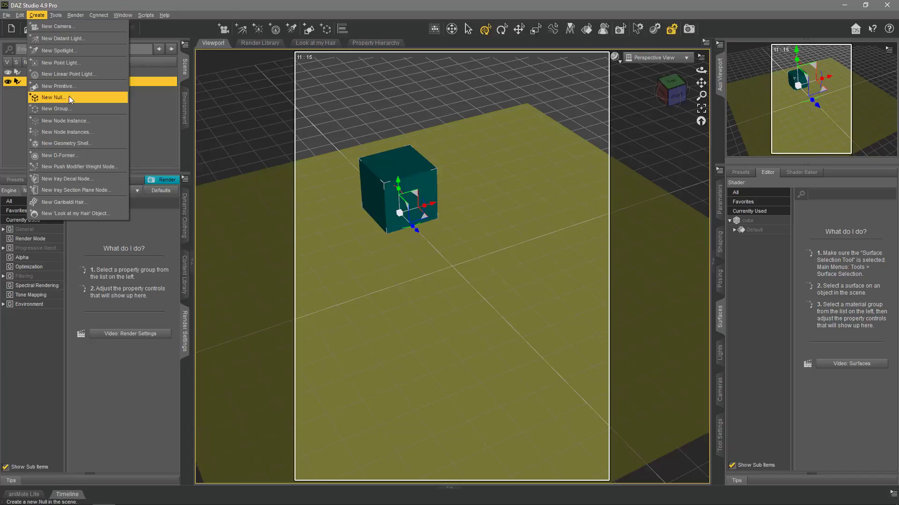
{"action": "left_click", "coordinate": [89, 120]}
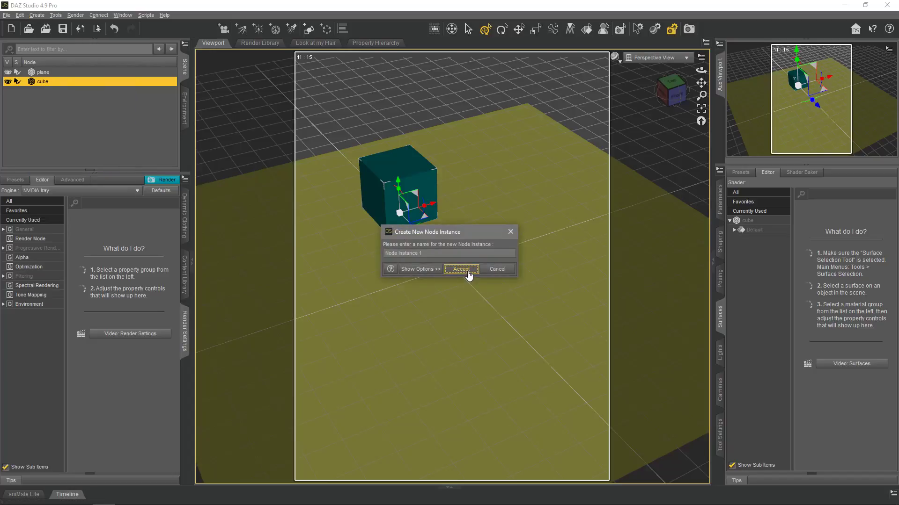
{"action": "triple_click", "coordinate": [385, 253]}
{"action": "type", "text": "Cubo 2"}
{"action": "left_click", "coordinate": [468, 273]}
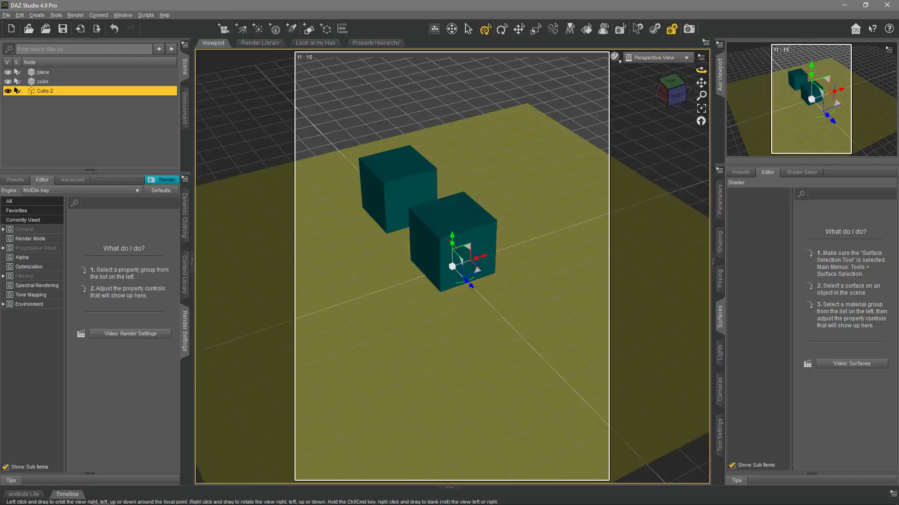
- Move the Cubo 2 instance along X away from the scene centre, and nudge the original cube slightly
{"action": "left_click_drag", "start_coordinate": [700, 70], "coordinate": [684, 73]}
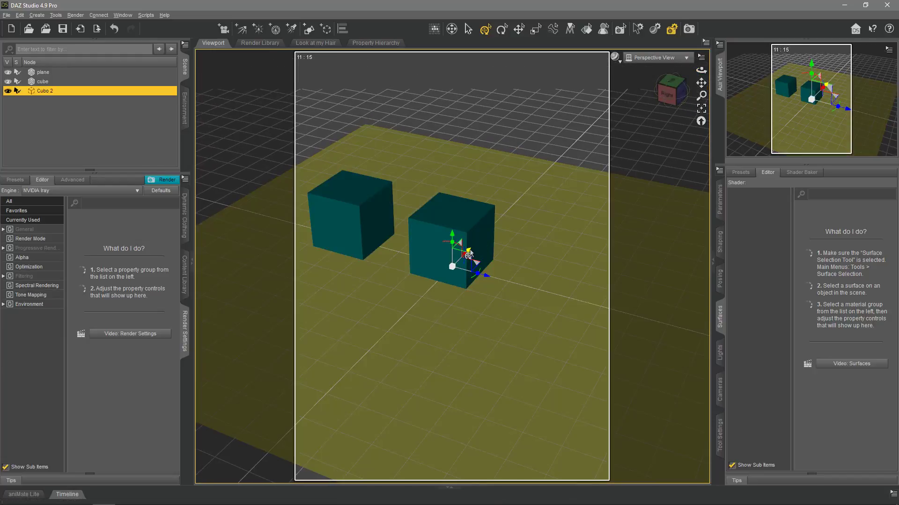
{"action": "left_click_drag", "start_coordinate": [468, 256], "coordinate": [517, 261]}
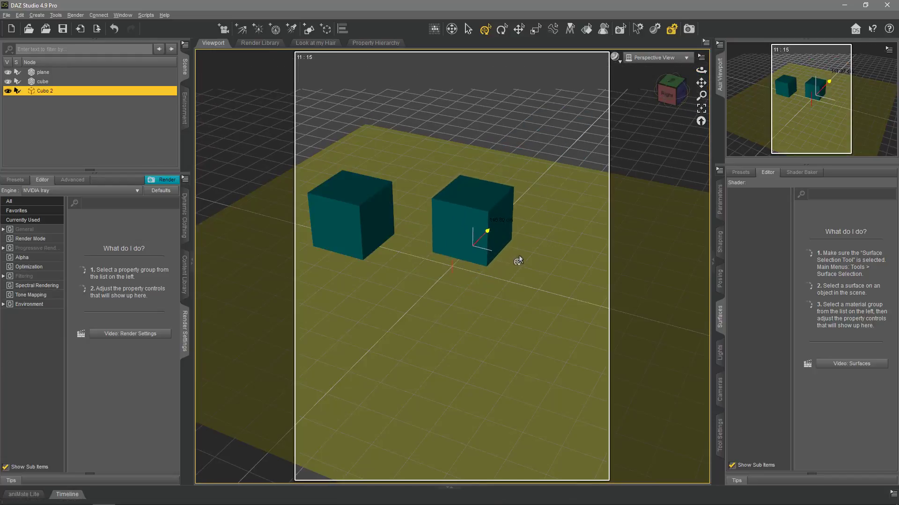
{"action": "left_click", "coordinate": [353, 244]}
{"action": "left_click_drag", "start_coordinate": [372, 257], "coordinate": [360, 250]}
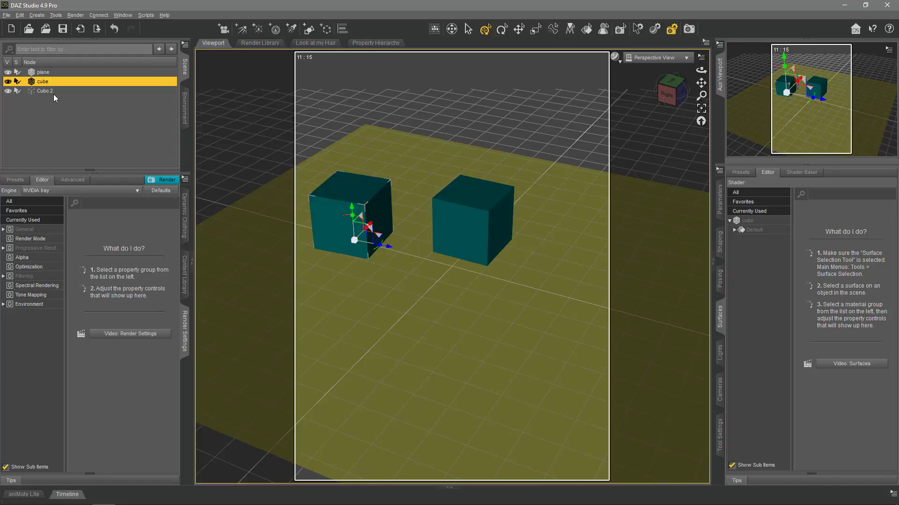
- Parent the Cubo 2 instance to the original cube in the scene hierarchy
{"action": "left_click", "coordinate": [54, 92]}
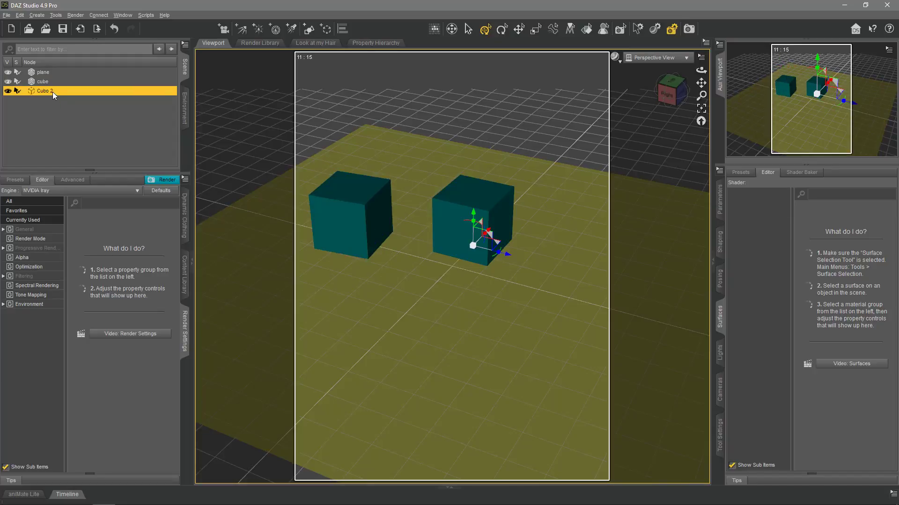
{"action": "left_click_drag", "start_coordinate": [53, 92], "coordinate": [52, 82]}
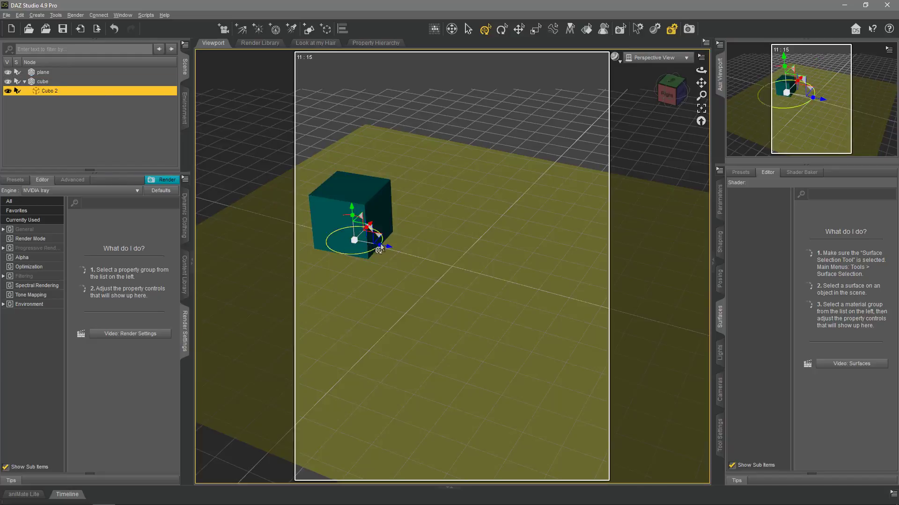
- Move the Cubo 2 instance away from the source cube along Z, and rotate the source cube slightly
{"action": "left_click_drag", "start_coordinate": [379, 249], "coordinate": [569, 268]}
{"action": "left_click", "coordinate": [349, 222]}
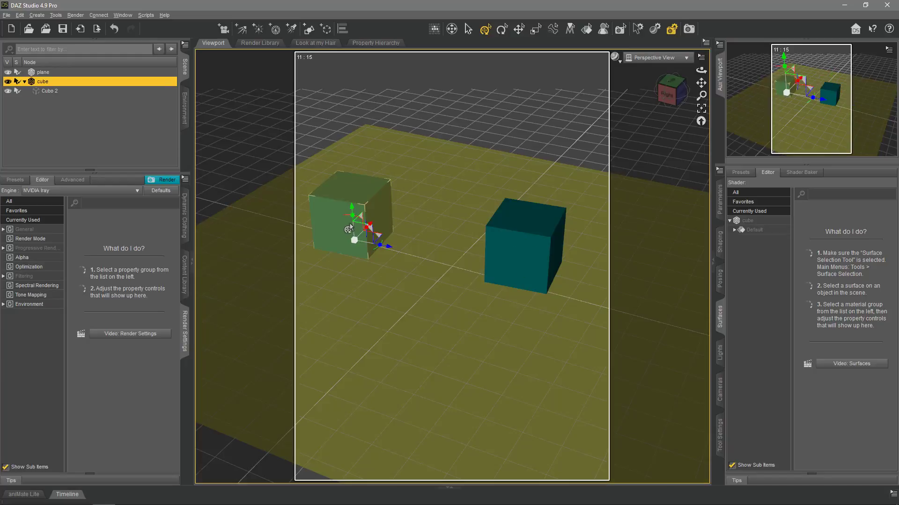
{"action": "mouse_move", "coordinate": [367, 244]}
{"action": "left_mouse_down"}
{"action": "mouse_move", "coordinate": [349, 253]}
{"action": "mouse_move", "coordinate": [409, 243]}
{"action": "mouse_move", "coordinate": [361, 246]}
{"action": "left_mouse_up"}
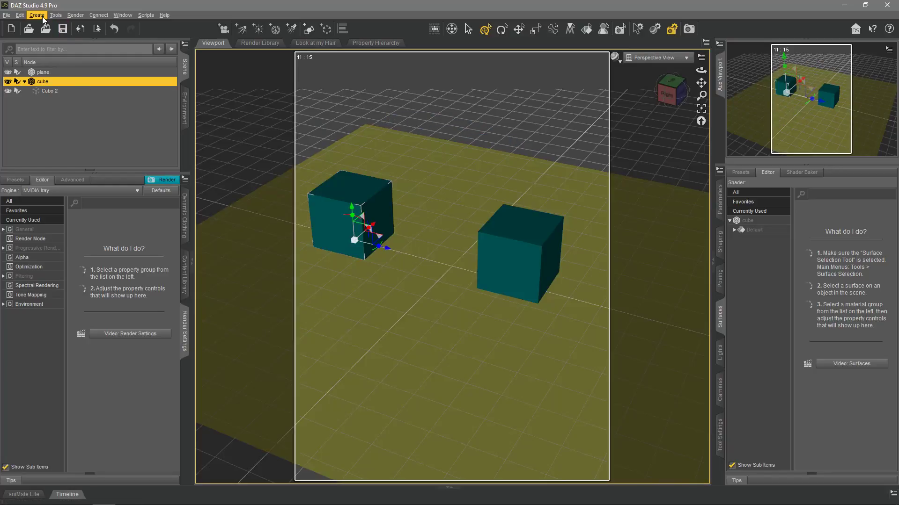
{"action": "left_click", "coordinate": [42, 16]}
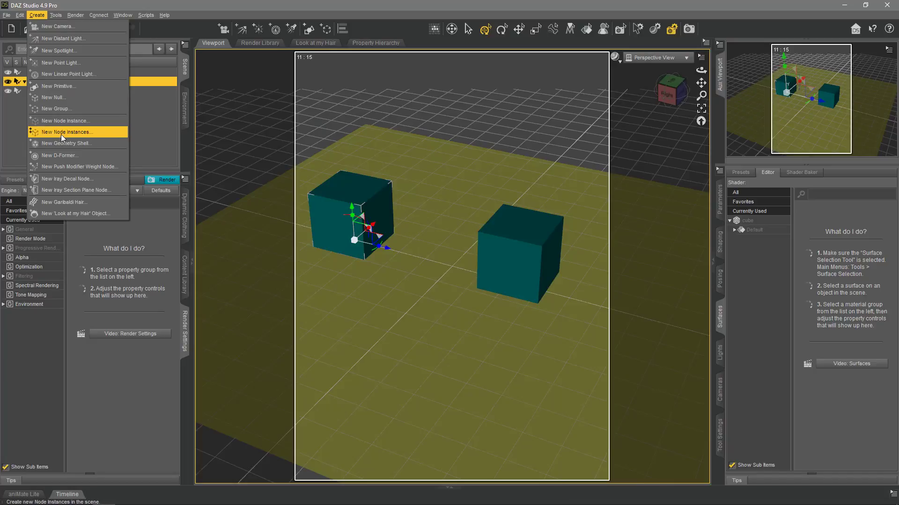
{"action": "left_click", "coordinate": [10, 111]}
{"action": "left_click", "coordinate": [50, 82]}
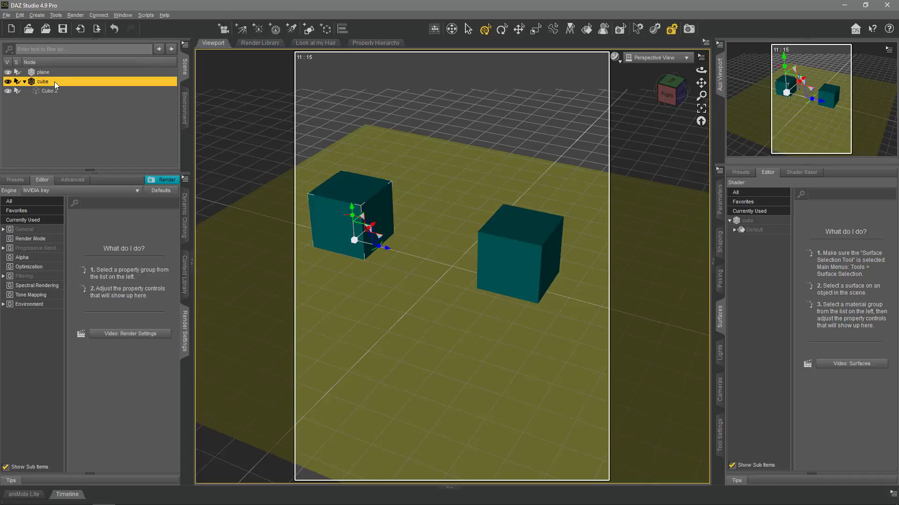
- Reparent the Cubo 2 instance from the cube to the plane in the scene hierarchy
{"action": "left_click", "coordinate": [63, 91]}
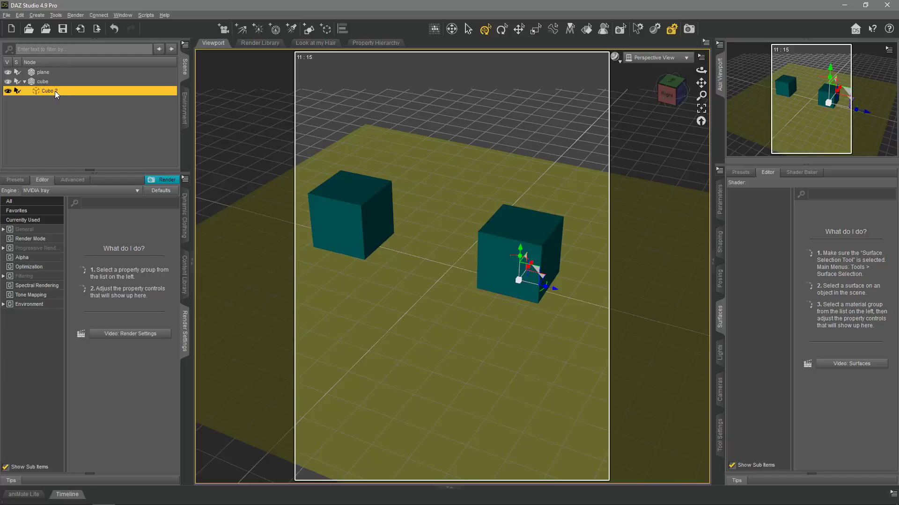
{"action": "left_click_drag", "start_coordinate": [54, 91], "coordinate": [52, 72]}
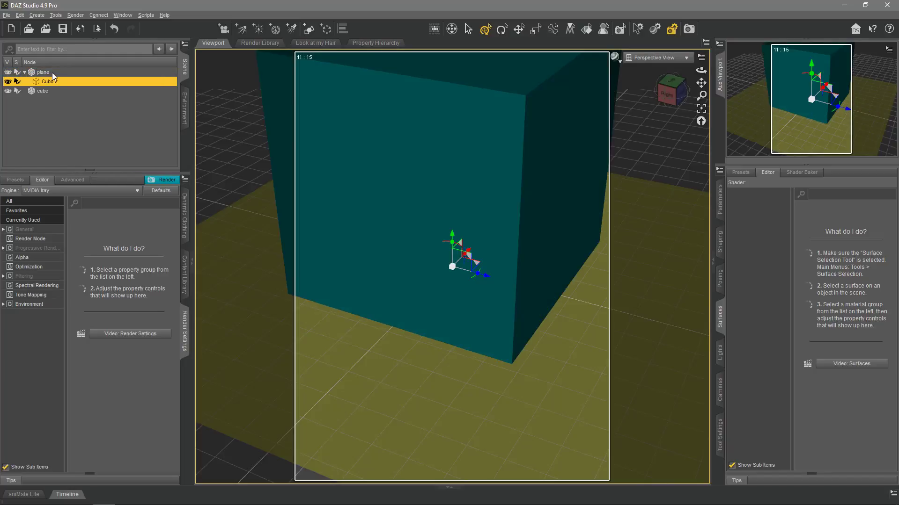
{"action": "left_click_drag", "start_coordinate": [478, 185], "coordinate": [566, 196]}
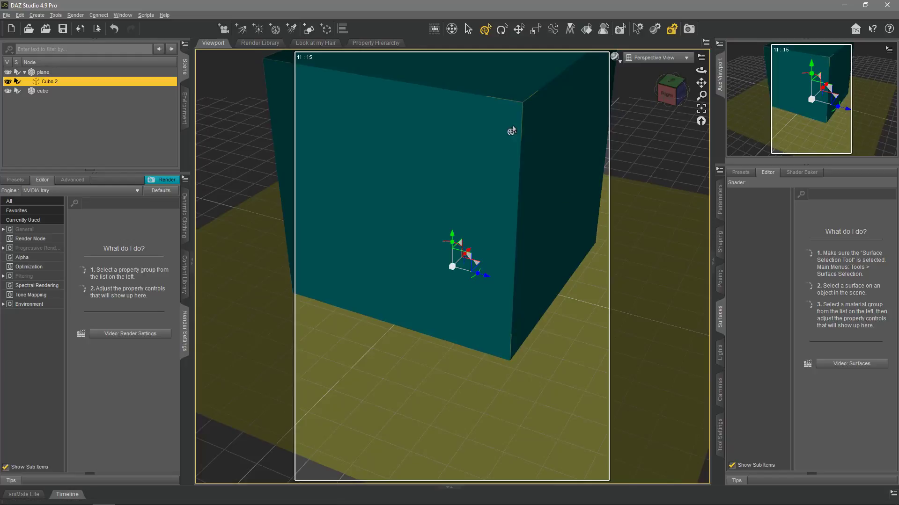
- Move the source cube along Z away from the scene centre, and reselect the Cubo 2 instance
{"action": "left_click", "coordinate": [49, 91]}
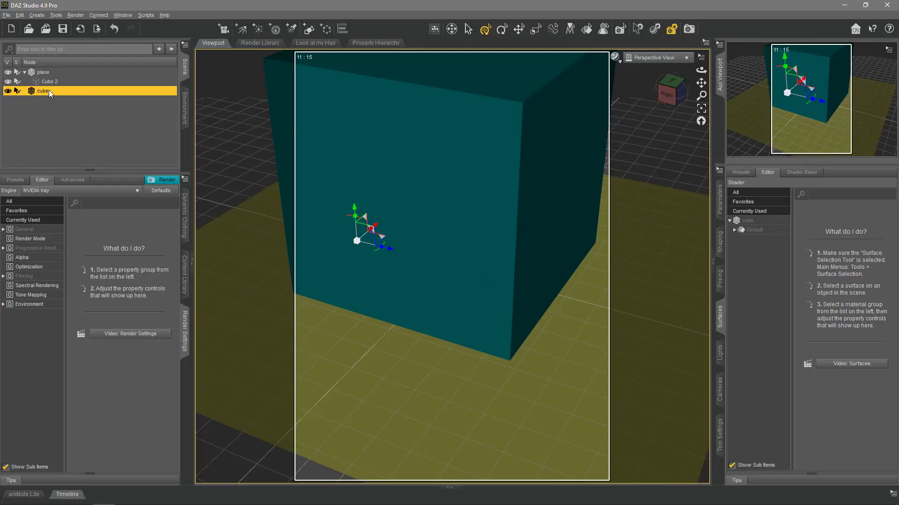
{"action": "left_click_drag", "start_coordinate": [389, 253], "coordinate": [330, 217]}
{"action": "left_click", "coordinate": [330, 217]}
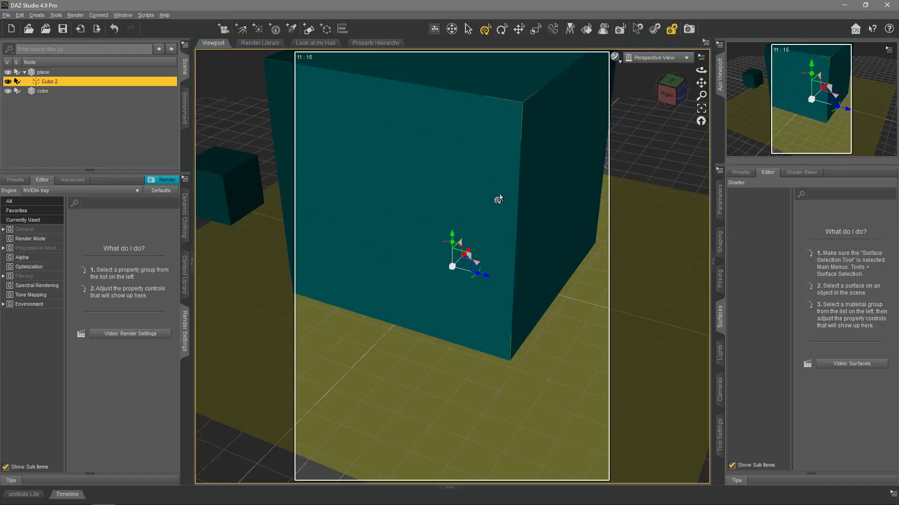
- Move the plane-parented Cubo 2 instance slightly along Z and rotate it a little around its vertical axis
{"action": "left_click_drag", "start_coordinate": [512, 252], "coordinate": [499, 231], "text": "alt"}
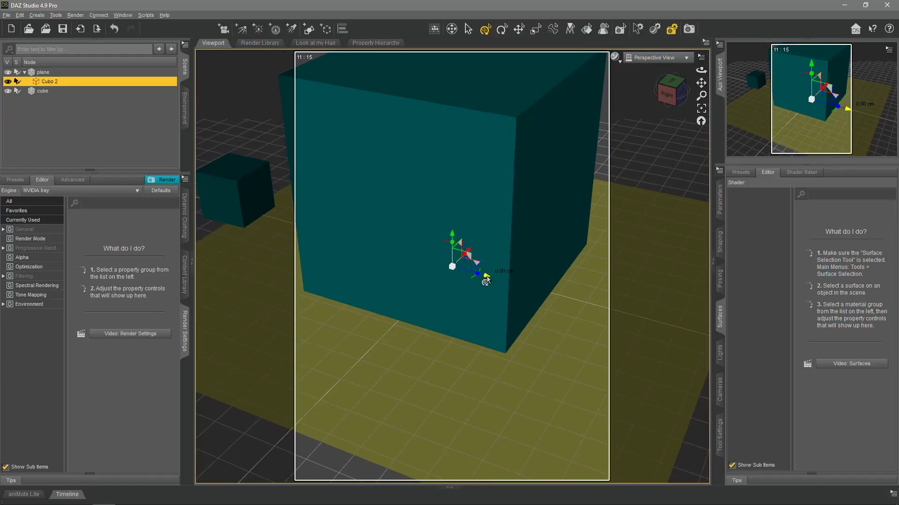
{"action": "left_click_drag", "start_coordinate": [486, 280], "coordinate": [448, 392]}
{"action": "left_click", "coordinate": [449, 392]}
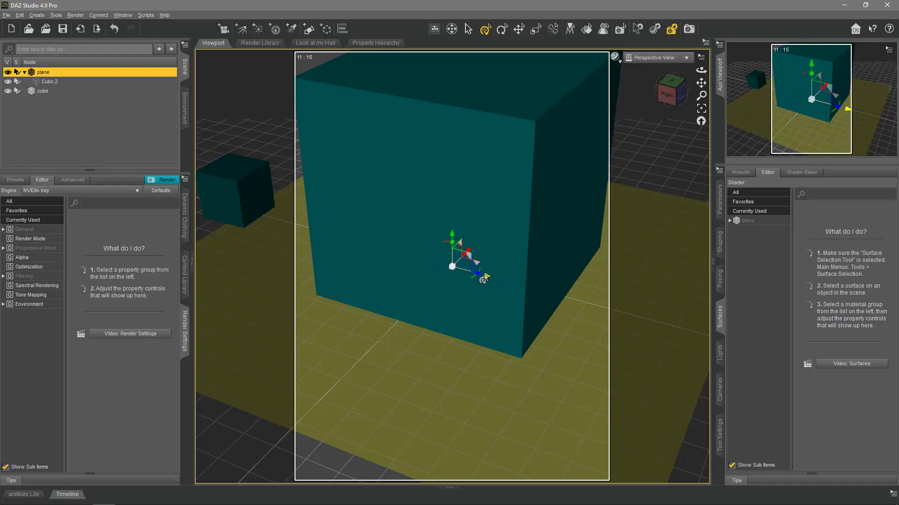
{"action": "left_click", "coordinate": [446, 142]}
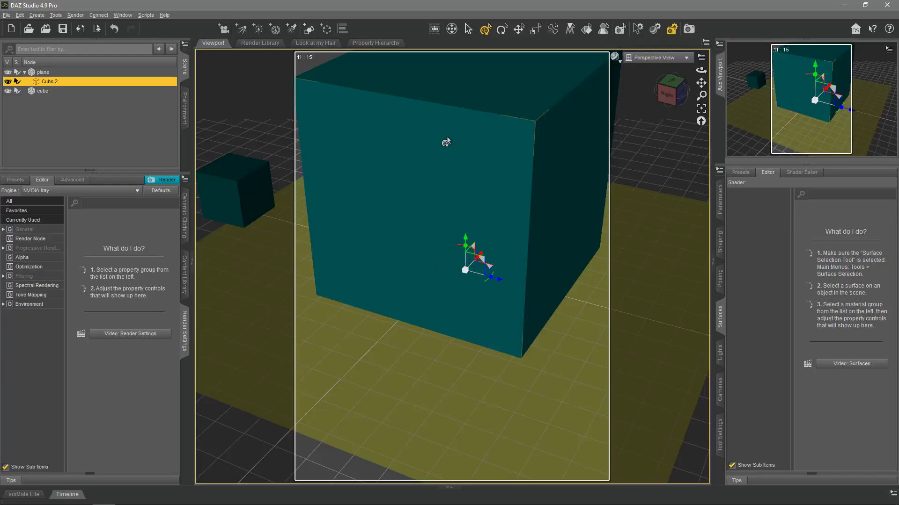
{"action": "mouse_move", "coordinate": [488, 280]}
{"action": "left_mouse_down"}
{"action": "mouse_move", "coordinate": [464, 286]}
{"action": "mouse_move", "coordinate": [512, 281]}
{"action": "mouse_move", "coordinate": [481, 281]}
{"action": "left_mouse_up"}
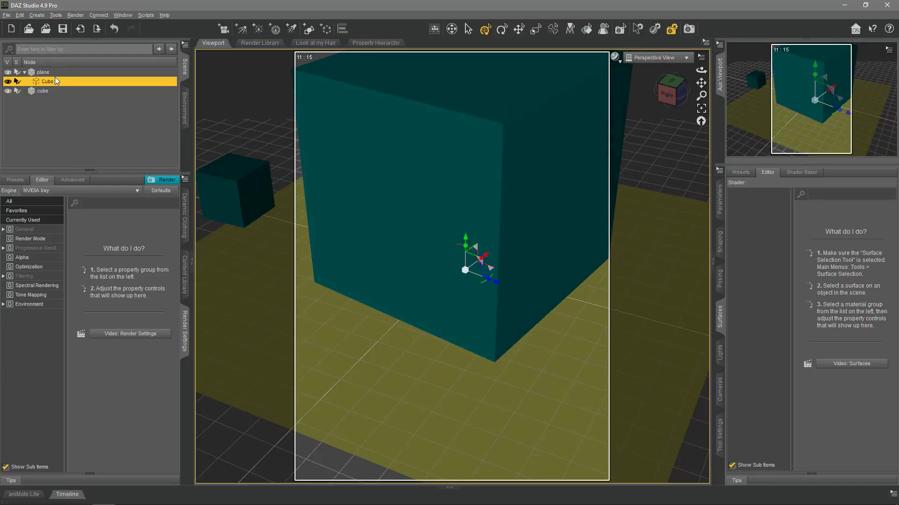
- Parent Cubo 2 back to the cube, and move it along Z to near the scene centre
{"action": "left_click", "coordinate": [43, 72]}
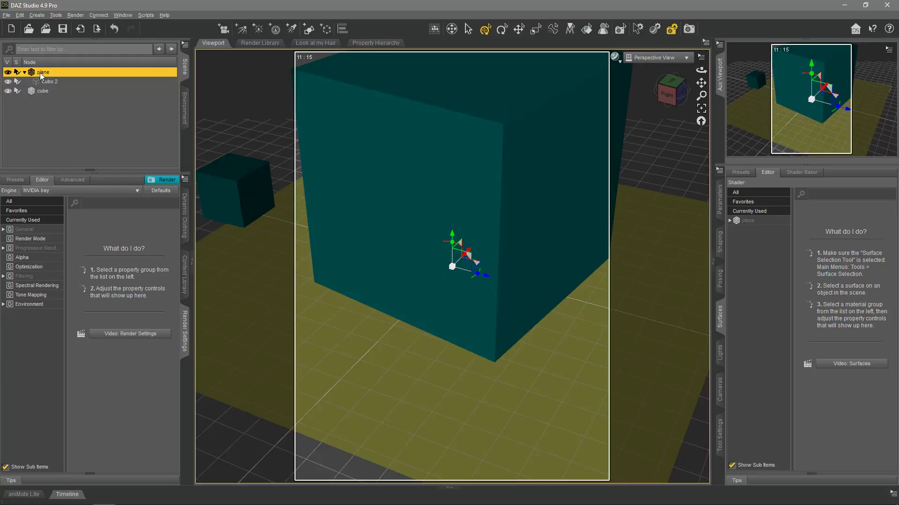
{"action": "left_click", "coordinate": [47, 80]}
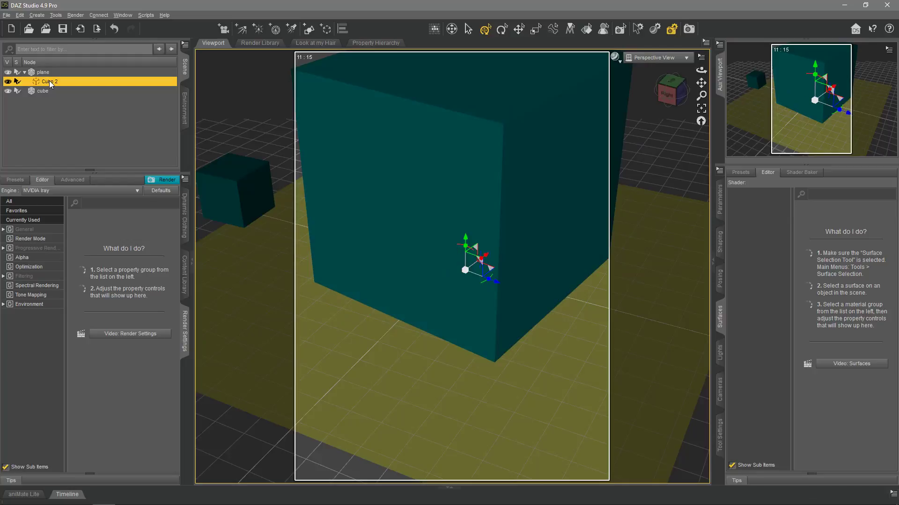
{"action": "left_click_drag", "start_coordinate": [49, 80], "coordinate": [43, 89]}
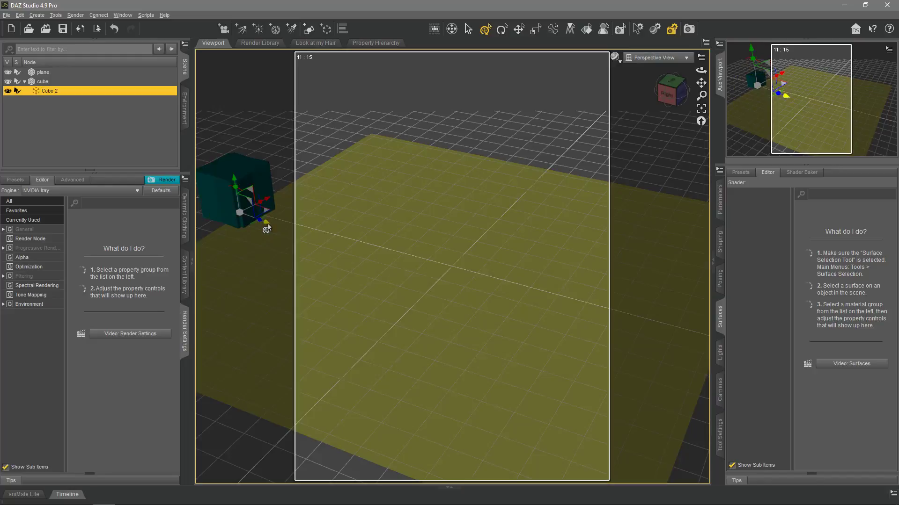
{"action": "left_click_drag", "start_coordinate": [265, 227], "coordinate": [501, 278]}
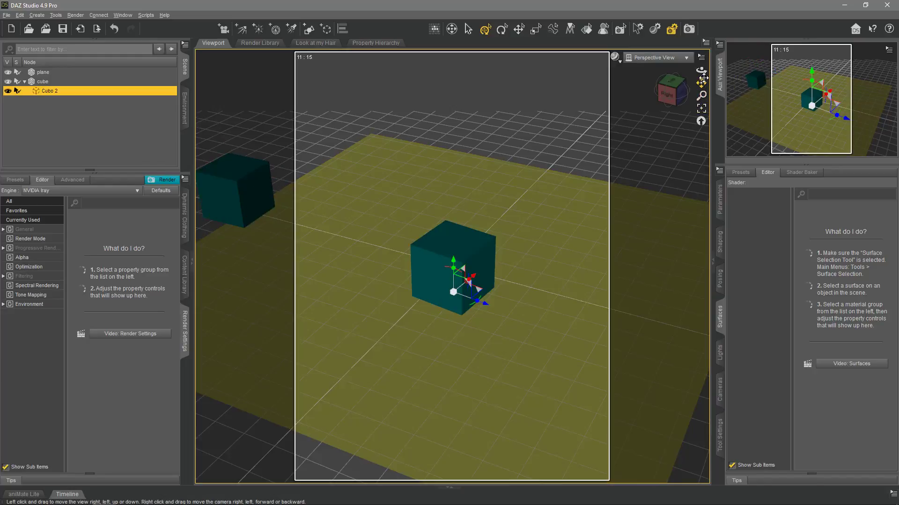
{"action": "left_click_drag", "start_coordinate": [701, 69], "coordinate": [727, 102]}
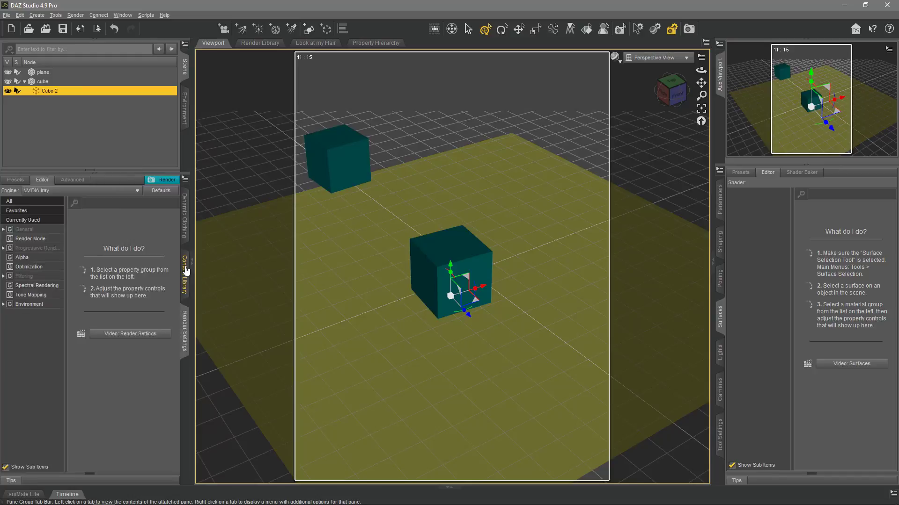
- Browse the content library to Props, Stonemason, FernLake, Iray and open its Props folder
{"action": "left_click", "coordinate": [185, 274]}
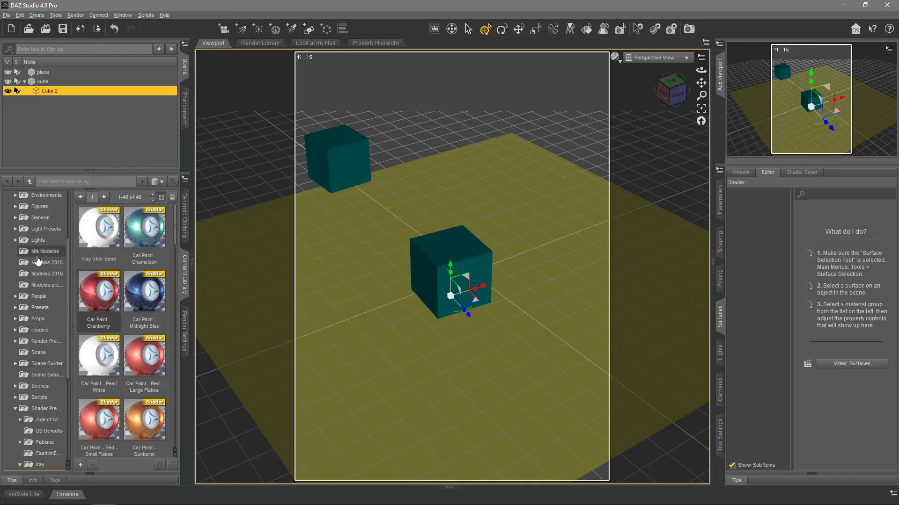
{"action": "scroll", "coordinate": [38, 328], "scroll_direction": "down", "scroll_amount": 3}
{"action": "left_click", "coordinate": [47, 379]}
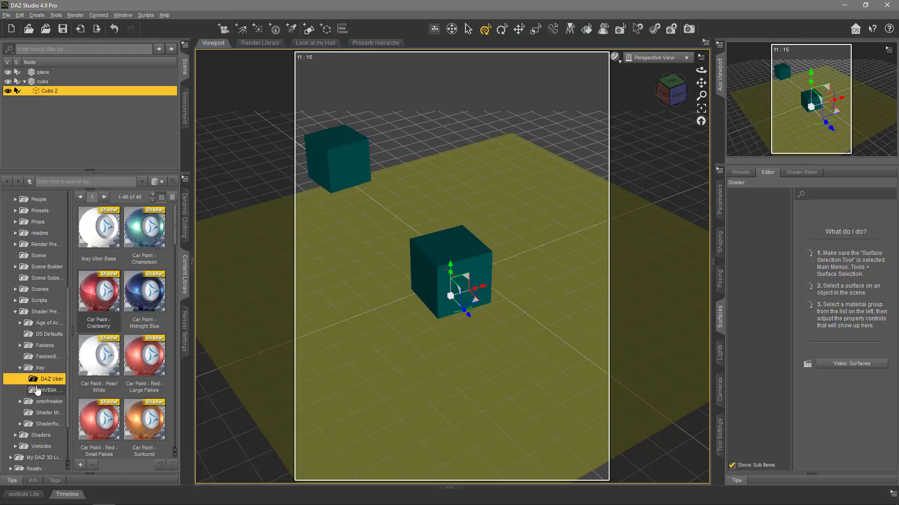
{"action": "scroll", "coordinate": [38, 390], "scroll_direction": "up", "scroll_amount": 3}
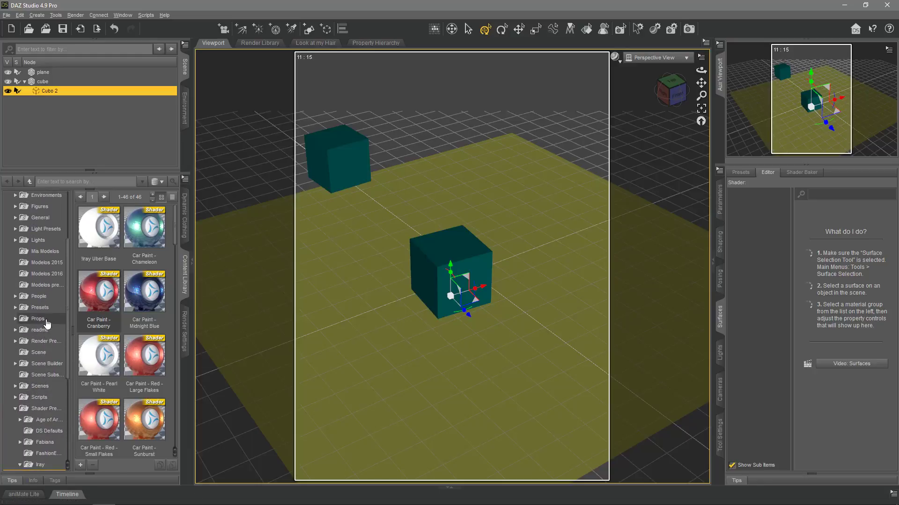
{"action": "left_click", "coordinate": [46, 323]}
{"action": "scroll", "coordinate": [48, 328], "scroll_direction": "down", "scroll_amount": 5}
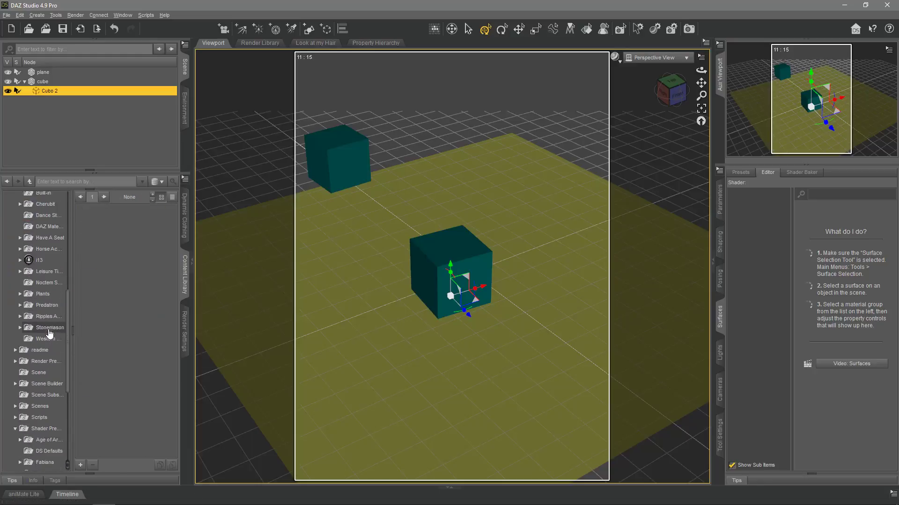
{"action": "scroll", "coordinate": [50, 333], "scroll_direction": "down", "scroll_amount": 1}
{"action": "left_click", "coordinate": [55, 305]}
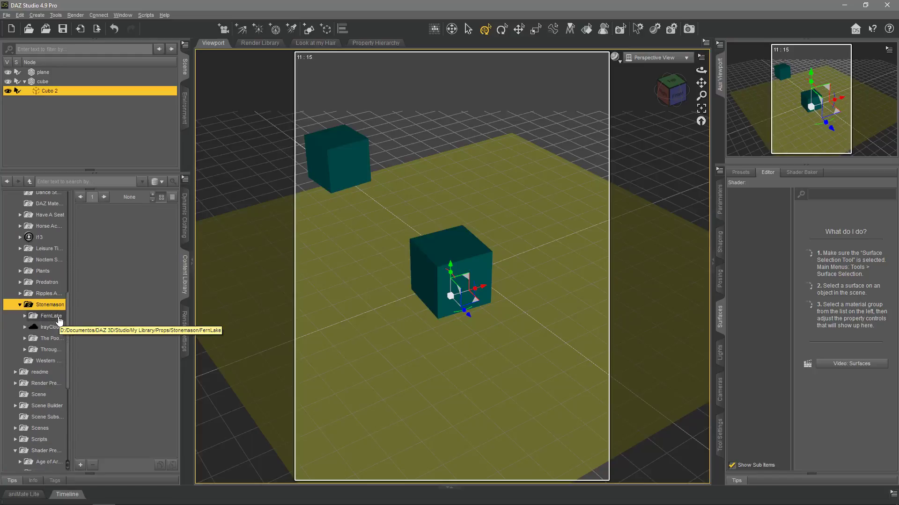
{"action": "left_click", "coordinate": [51, 316]}
{"action": "left_click", "coordinate": [51, 339]}
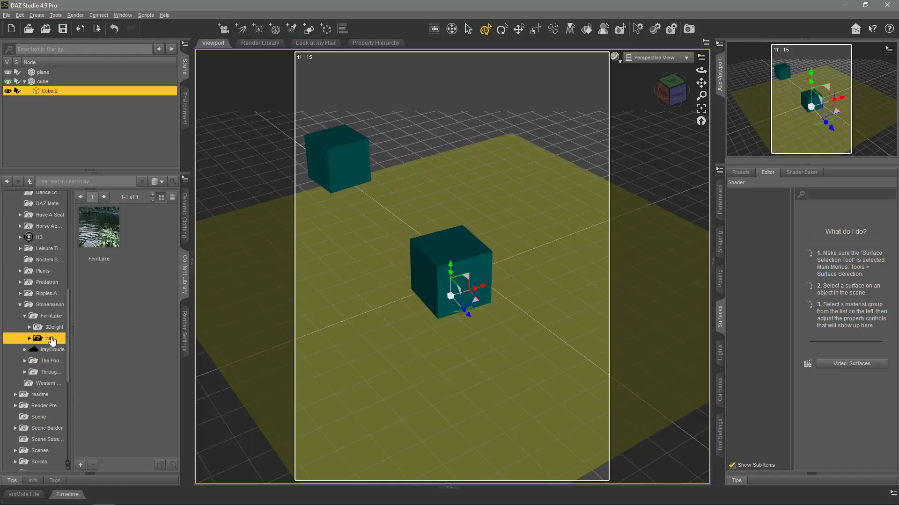
{"action": "left_click", "coordinate": [58, 350]}
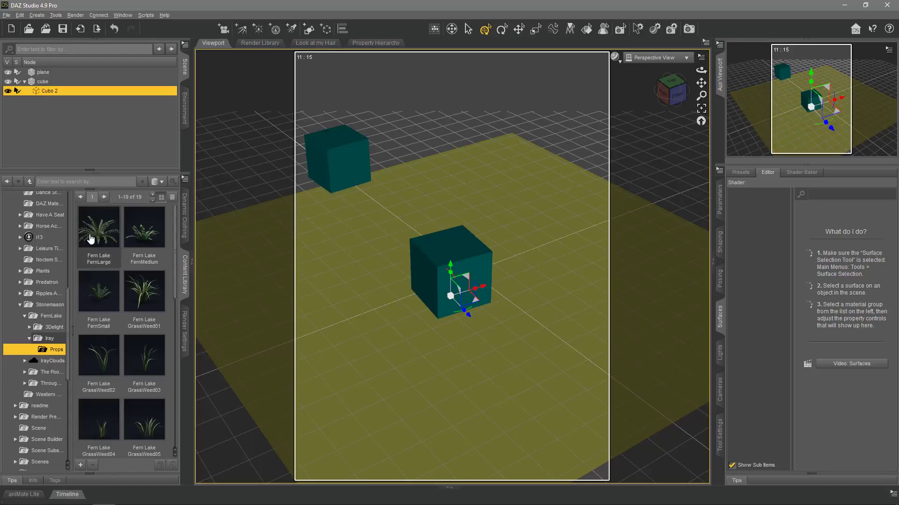
- Merge the Fern Lake FernLarge prop into the scene, and delete the cube together with its Cubo 2 instance
{"action": "right_click", "coordinate": [96, 238]}
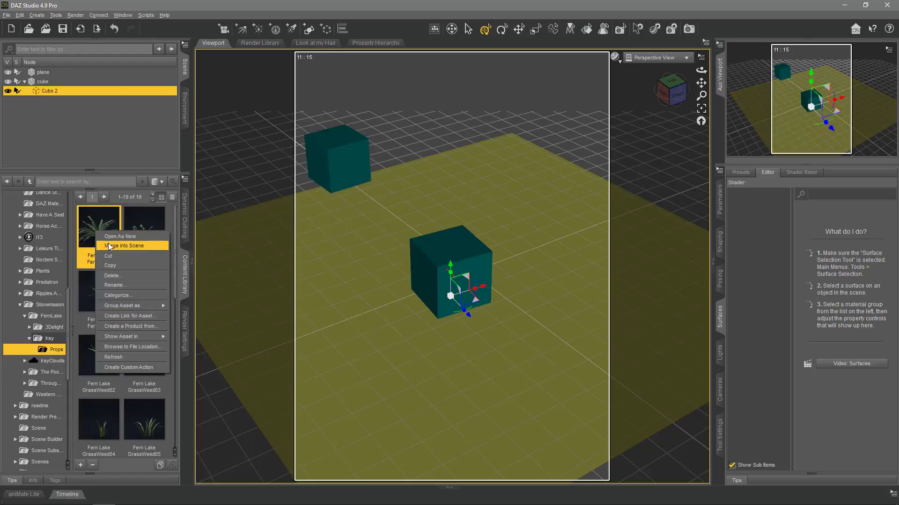
{"action": "left_click", "coordinate": [108, 246]}
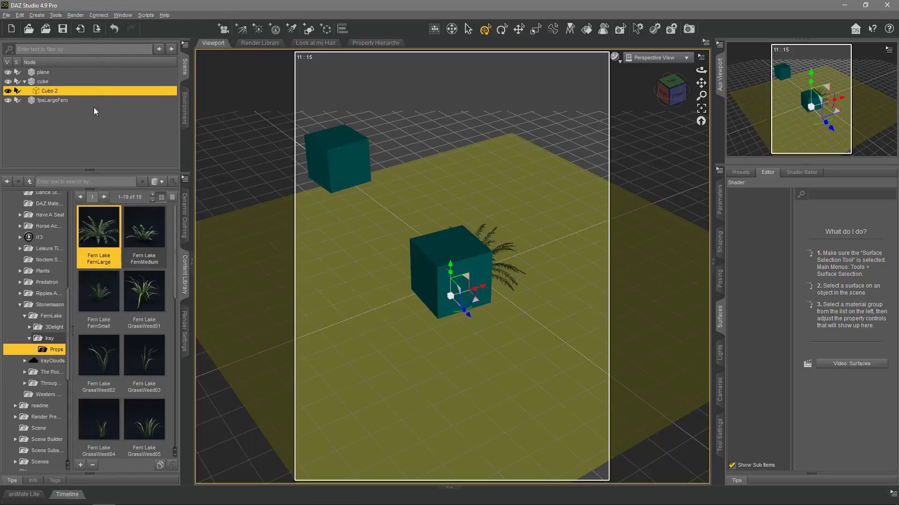
{"action": "left_click", "coordinate": [53, 81]}
{"action": "key", "text": "Delete"}
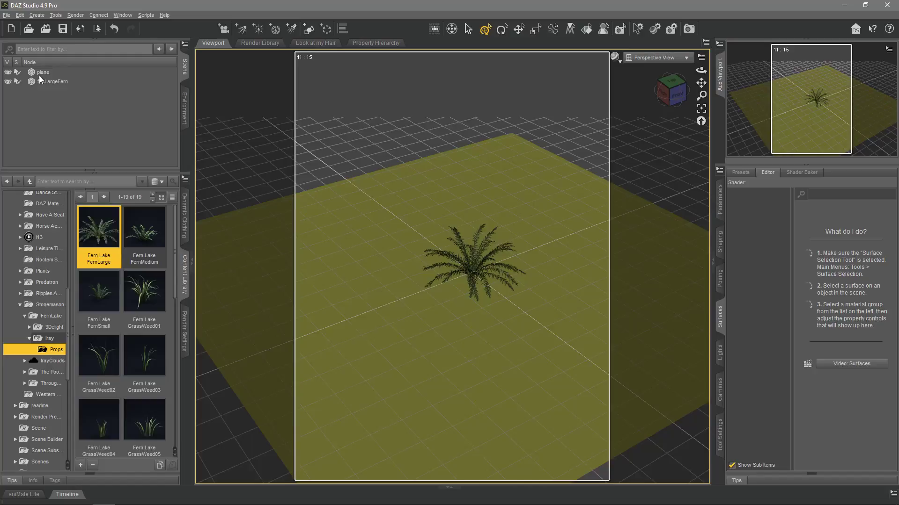
- Select fpsLargeFern and create four new node instances of it at once
{"action": "left_click", "coordinate": [49, 82]}
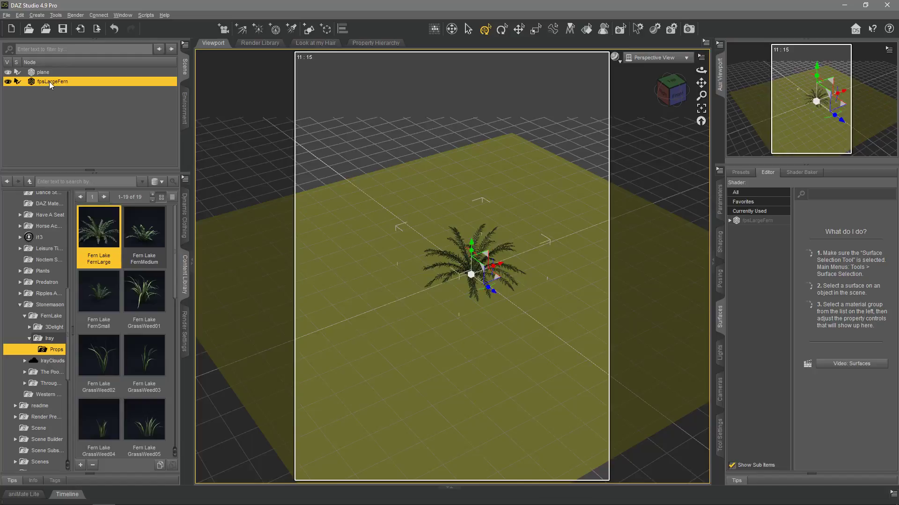
{"action": "left_click", "coordinate": [37, 15]}
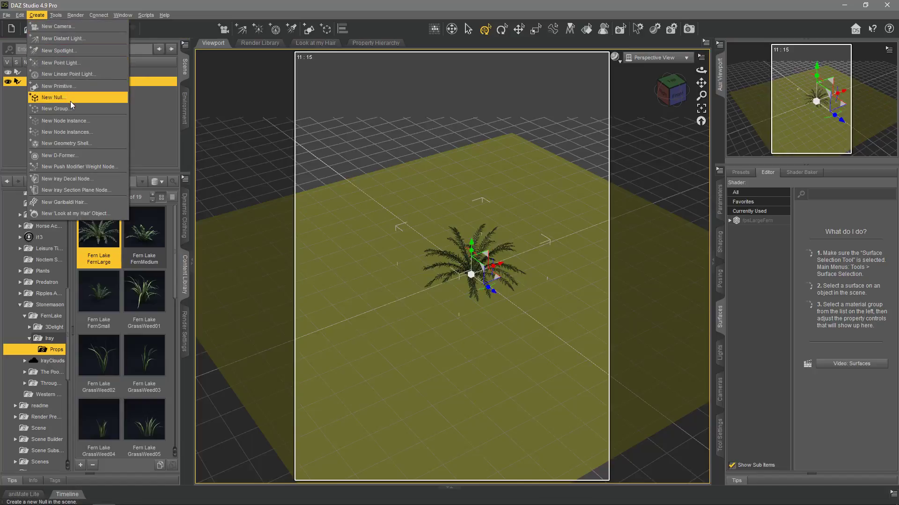
{"action": "left_click", "coordinate": [85, 131]}
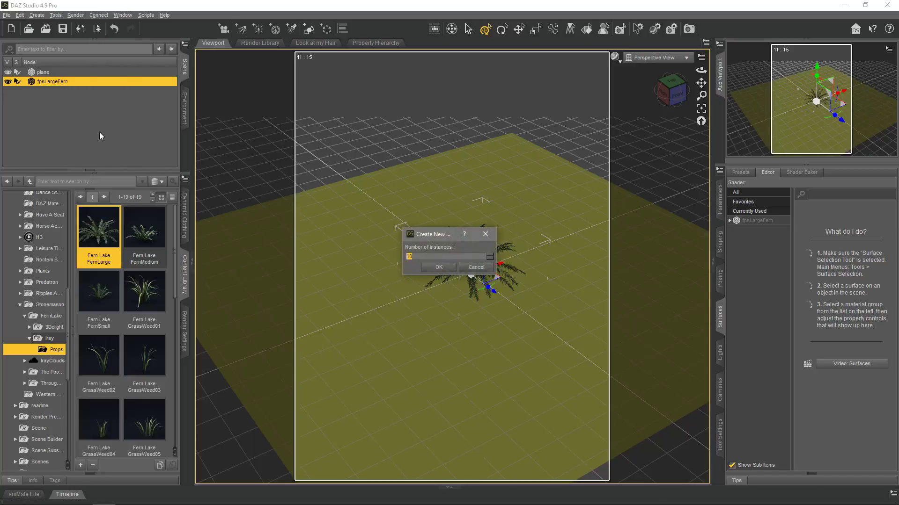
{"action": "left_click", "coordinate": [435, 266]}
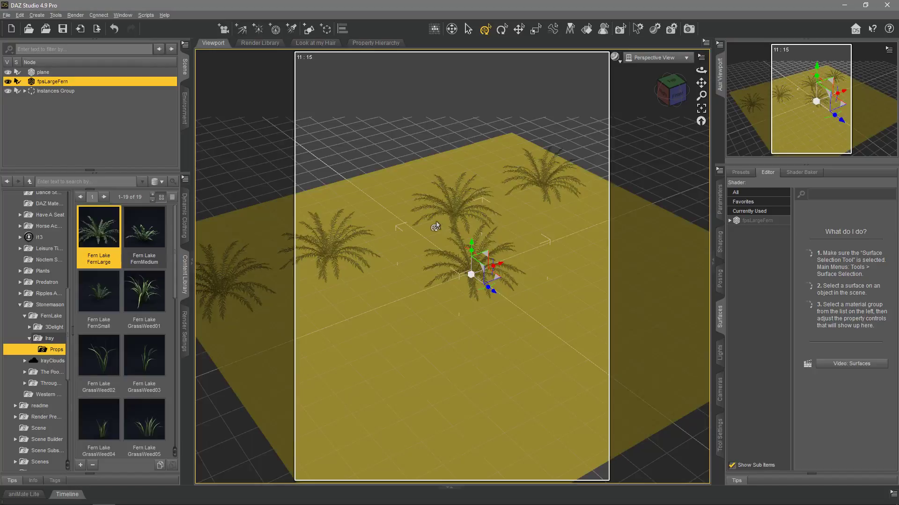
- Move the fpsLargeFern_Ins_2 instance along Z to stand beside the original fern
{"action": "left_click", "coordinate": [453, 215]}
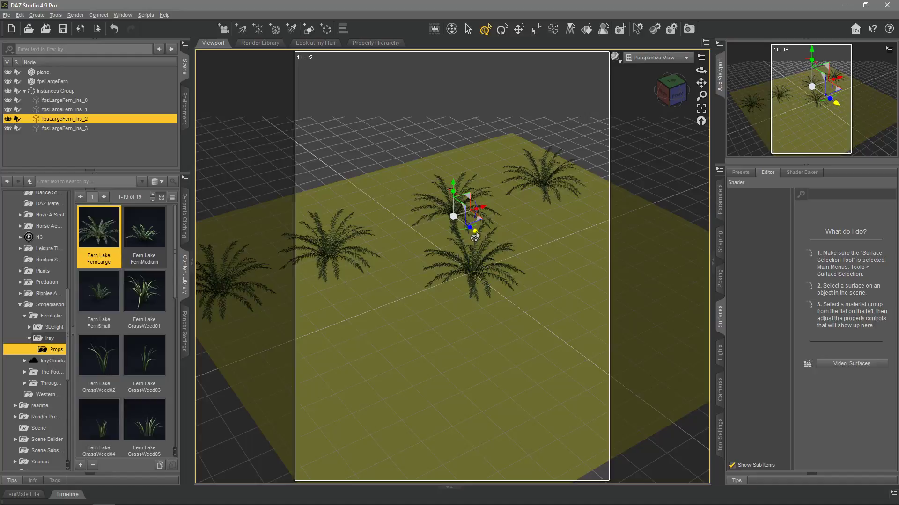
{"action": "left_click_drag", "start_coordinate": [453, 215], "coordinate": [577, 274]}
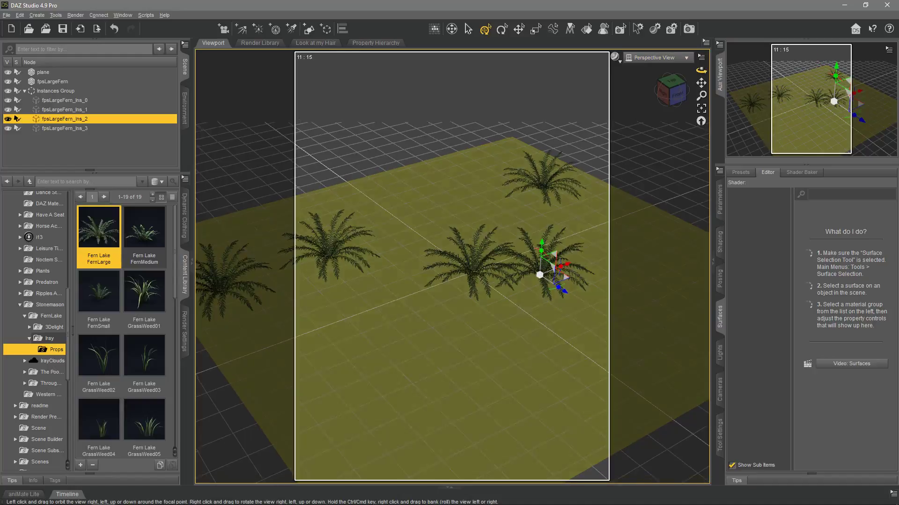
{"action": "left_click_drag", "start_coordinate": [701, 69], "coordinate": [701, 51]}
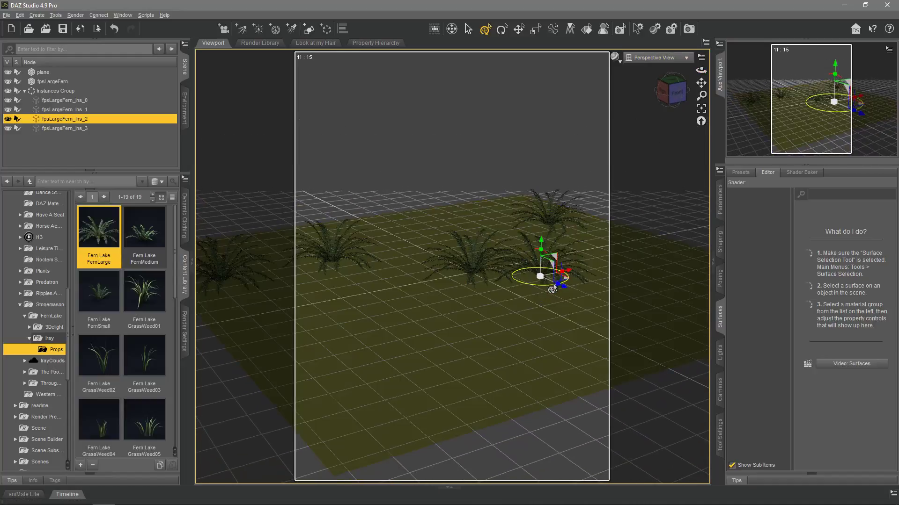
- Move the fpsLargeFern_Ins_3 and fpsLargeFern_Ins_1 instances over the ground to stand close behind and beside the original fern
{"action": "left_click", "coordinate": [562, 229]}
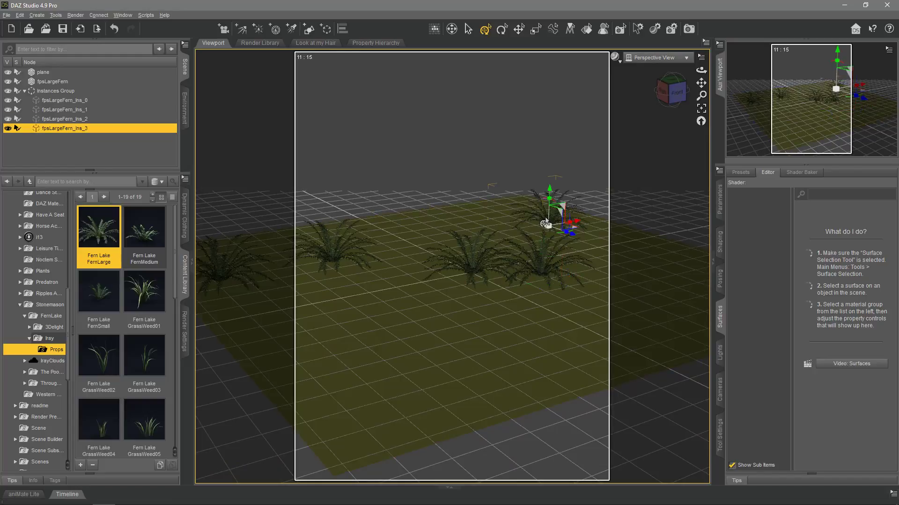
{"action": "left_click_drag", "start_coordinate": [543, 230], "coordinate": [421, 262]}
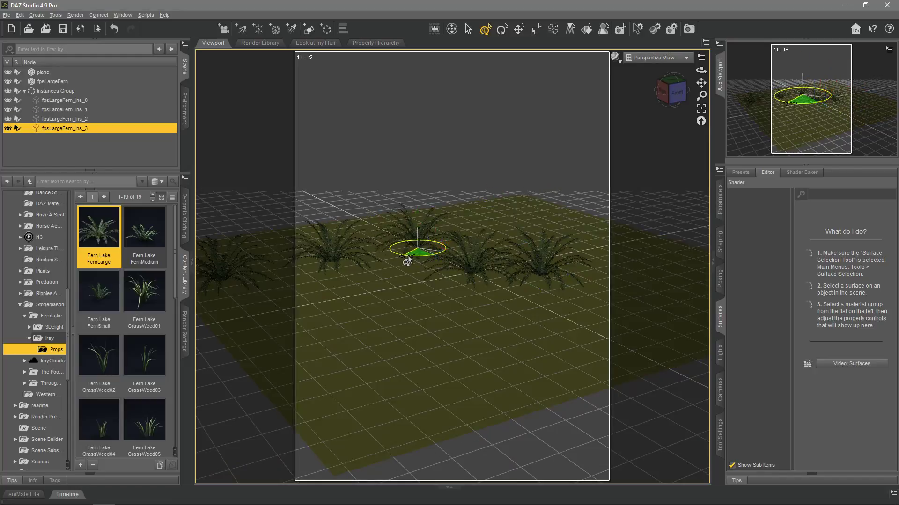
{"action": "left_click", "coordinate": [350, 272]}
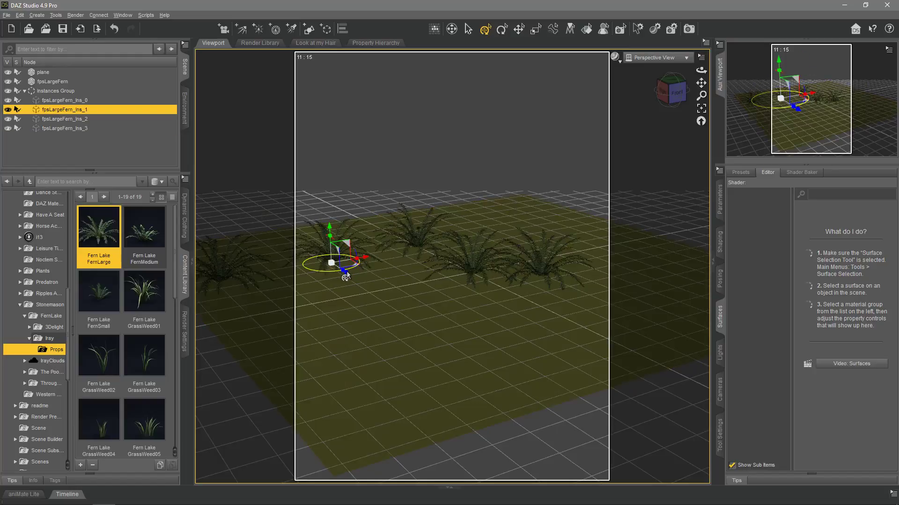
{"action": "left_click_drag", "start_coordinate": [338, 276], "coordinate": [429, 289]}
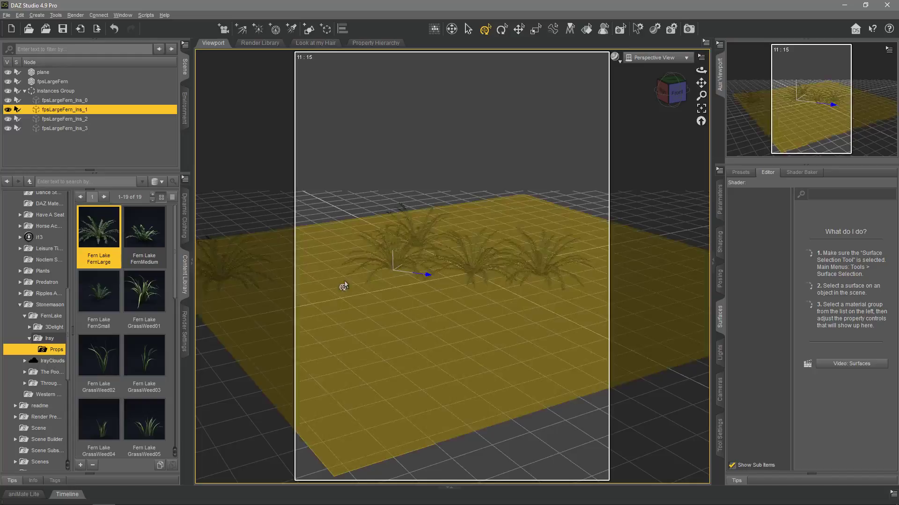
- Move the fpsLargeFern_Ins_0 instance across the ground plane to stand in front of the fern group
{"action": "left_click", "coordinate": [243, 286]}
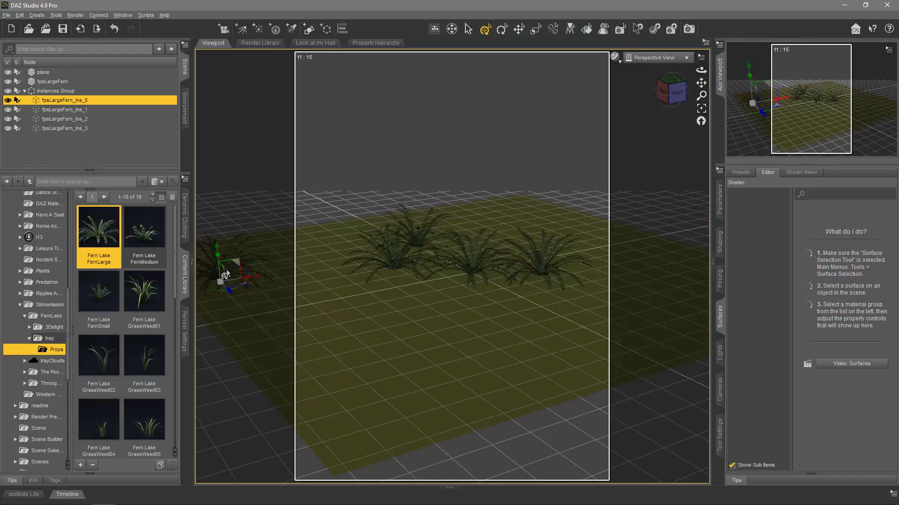
{"action": "left_click_drag", "start_coordinate": [239, 300], "coordinate": [388, 287]}
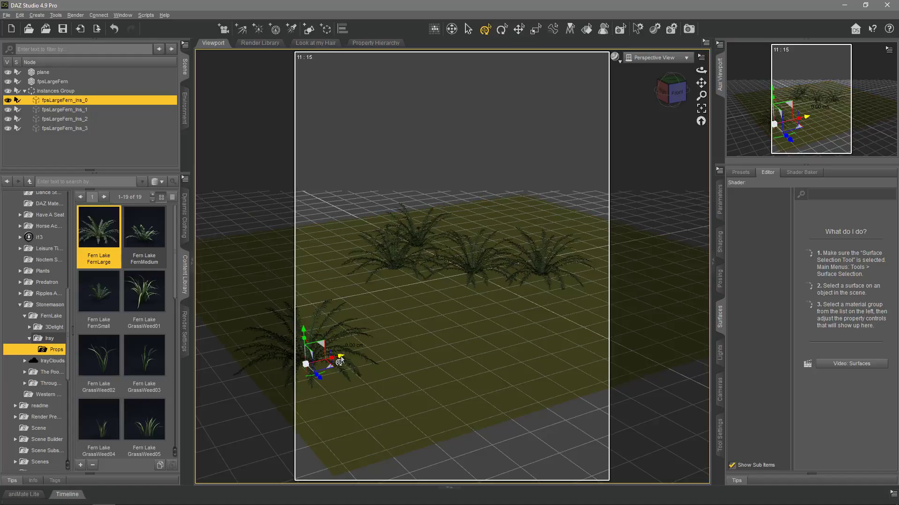
{"action": "left_click_drag", "start_coordinate": [339, 361], "coordinate": [482, 303]}
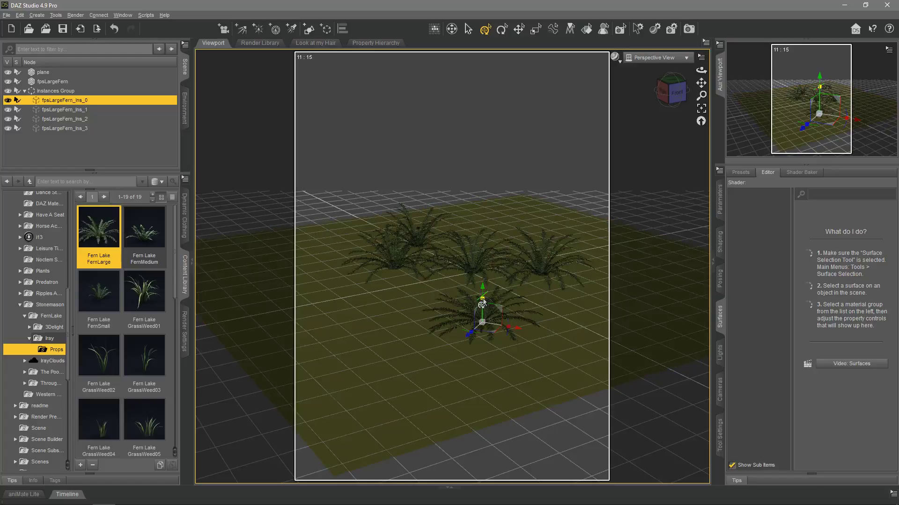
- Stretch the central fern taller along Y, widen fpsLargeFern_Ins_1 along Z, and enlarge fpsLargeFern_Ins_2 along Z
{"action": "left_click", "coordinate": [470, 254]}
{"action": "left_click_drag", "start_coordinate": [469, 254], "coordinate": [469, 243]}
{"action": "left_click", "coordinate": [393, 260]}
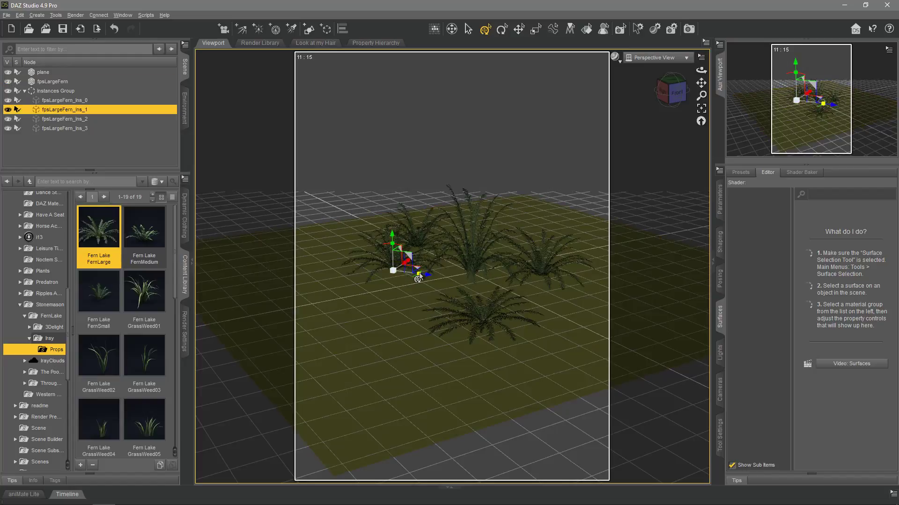
{"action": "left_click_drag", "start_coordinate": [418, 277], "coordinate": [421, 280]}
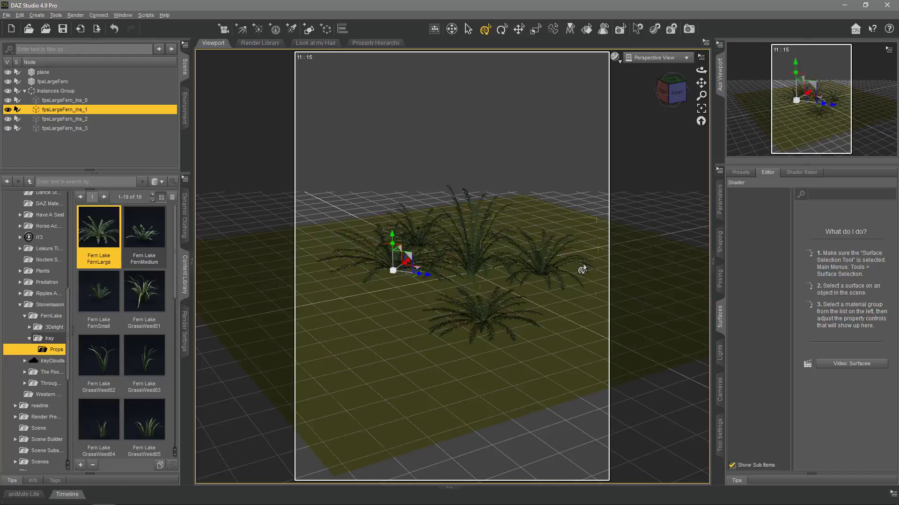
{"action": "left_click", "coordinate": [543, 270]}
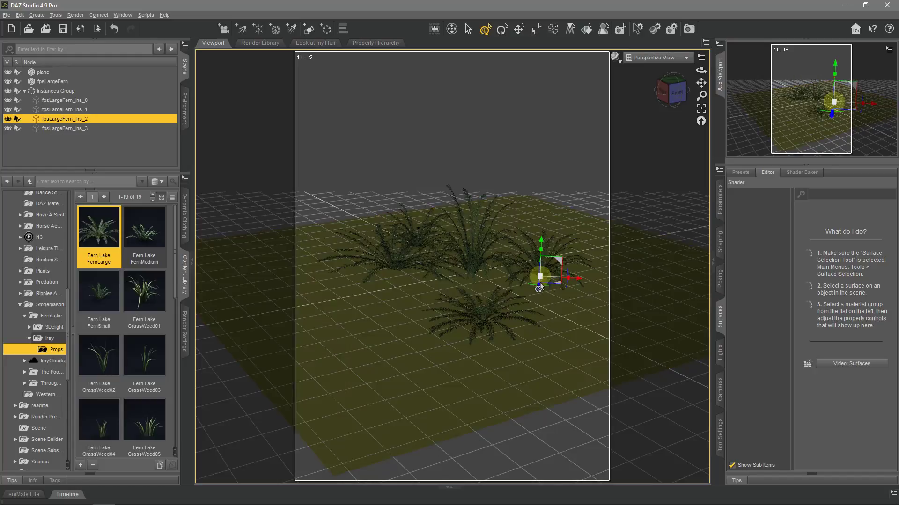
{"action": "left_click_drag", "start_coordinate": [539, 286], "coordinate": [532, 297]}
- Deselect the ferns and collapse the Instances Group in the scene hierarchy
{"action": "mouse_move", "coordinate": [701, 69]}
{"action": "left_mouse_down"}
{"action": "mouse_move", "coordinate": [672, 70]}
{"action": "mouse_move", "coordinate": [700, 70]}
{"action": "left_mouse_up"}
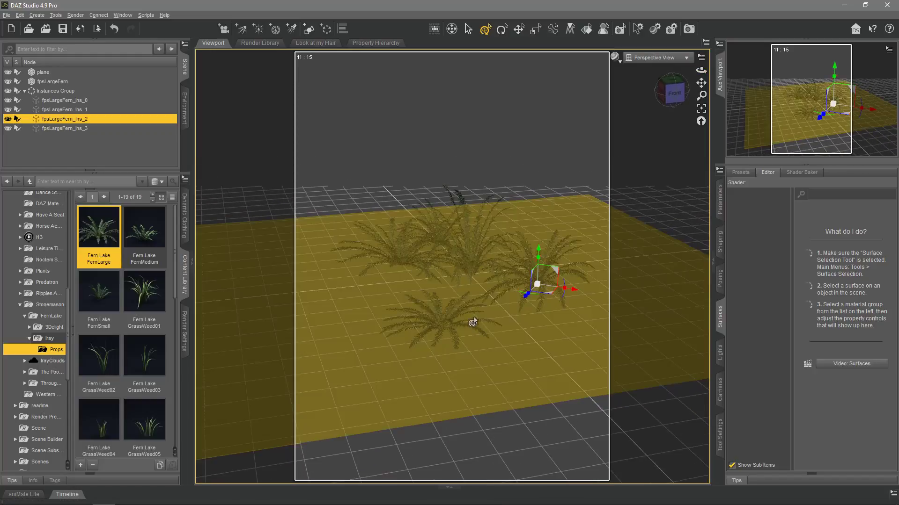
{"action": "left_click", "coordinate": [78, 141]}
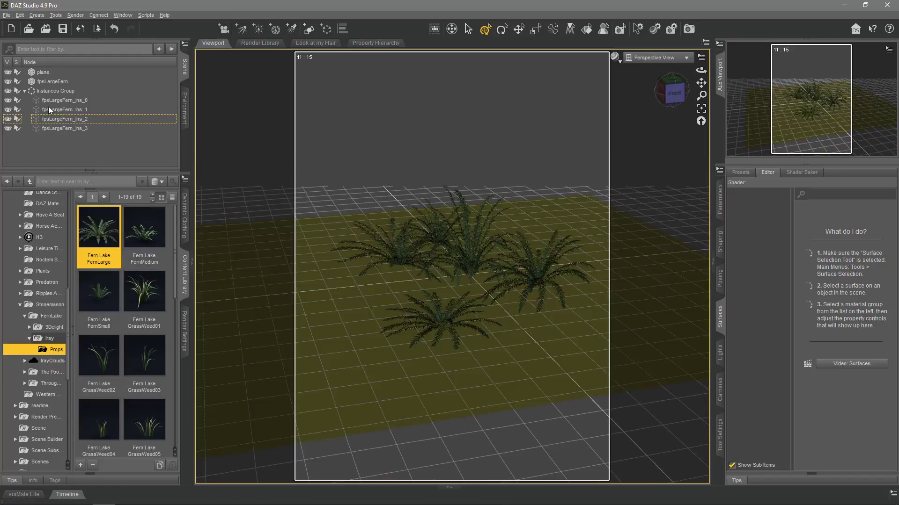
{"action": "left_click", "coordinate": [25, 91]}
{"action": "left_click", "coordinate": [25, 92]}
{"action": "left_click", "coordinate": [25, 91]}
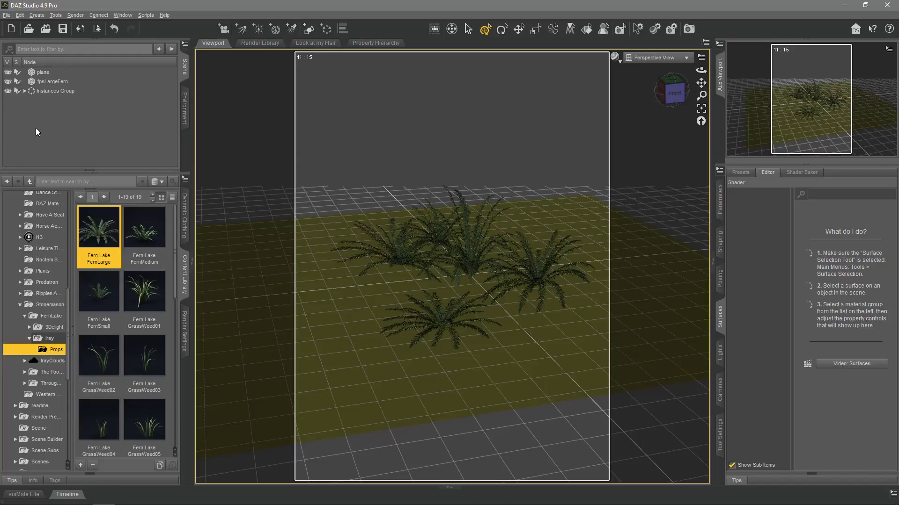
{"action": "left_click", "coordinate": [25, 91]}
{"action": "left_click", "coordinate": [25, 91]}
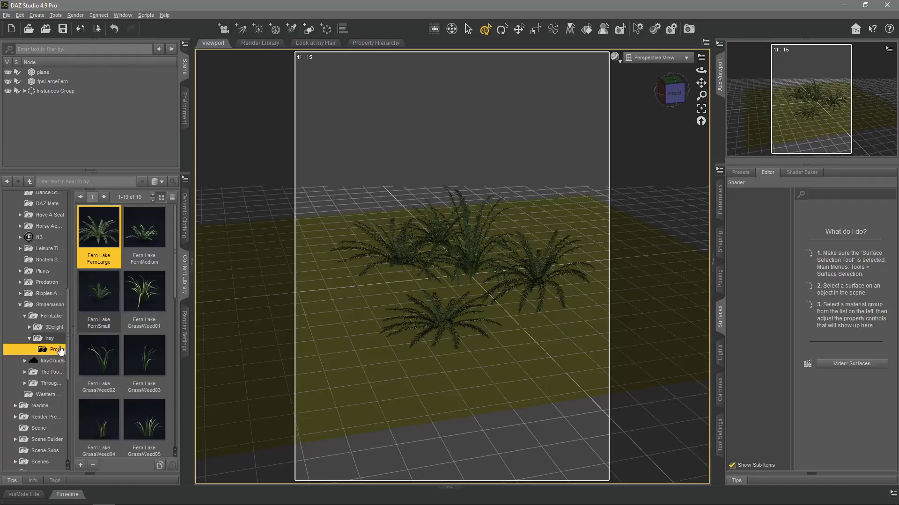
- Merge the Fern Lake Tree01 prop from the content library into the scene
{"action": "scroll", "coordinate": [121, 344], "scroll_direction": "down", "scroll_amount": 10}
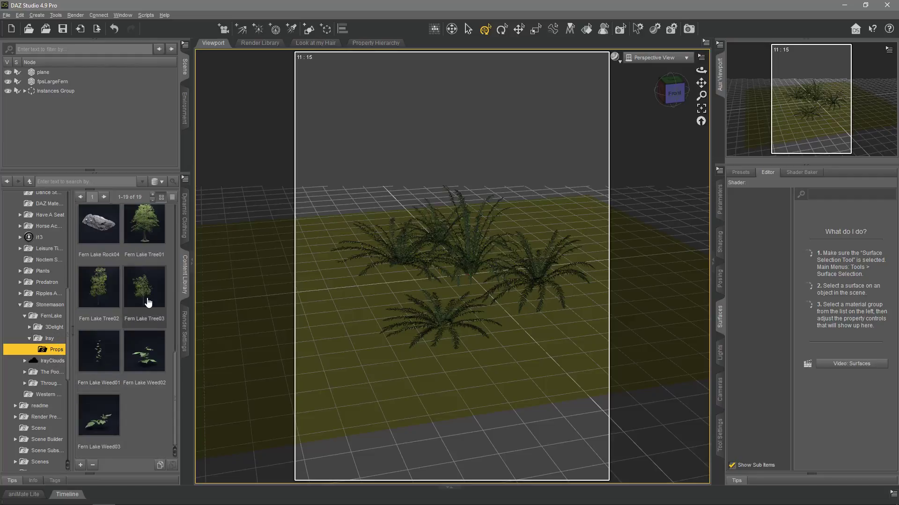
{"action": "left_click", "coordinate": [144, 224]}
{"action": "right_click", "coordinate": [145, 222]}
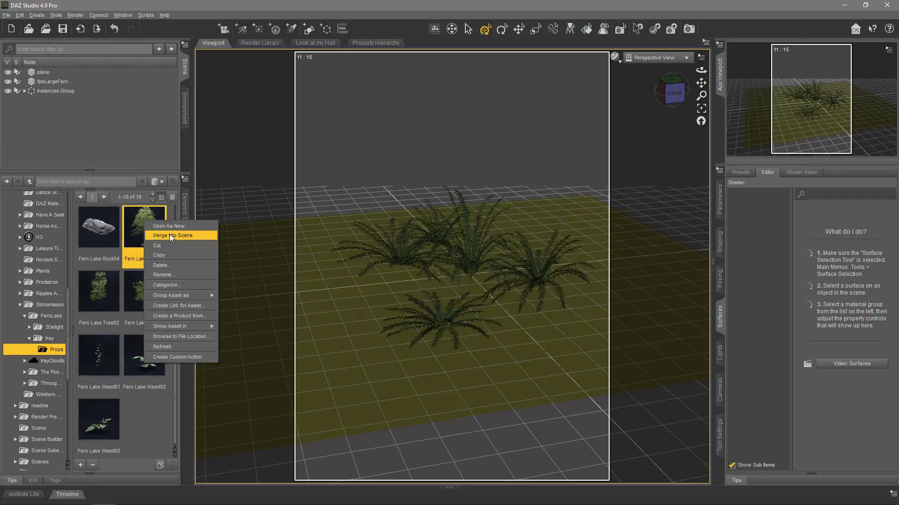
{"action": "left_click", "coordinate": [170, 235]}
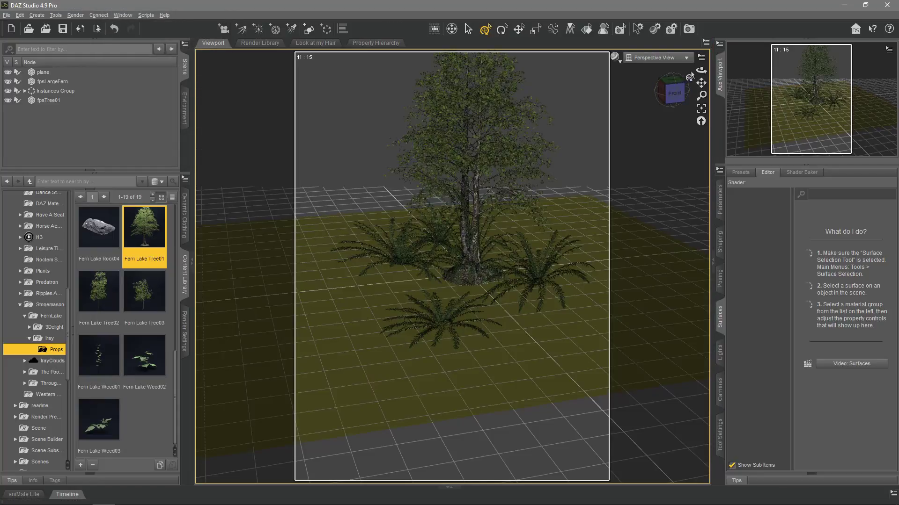
- Create a single new node instance of fpsTree01, keeping the name Node Instance 1
{"action": "left_click_drag", "start_coordinate": [701, 70], "coordinate": [701, 58]}
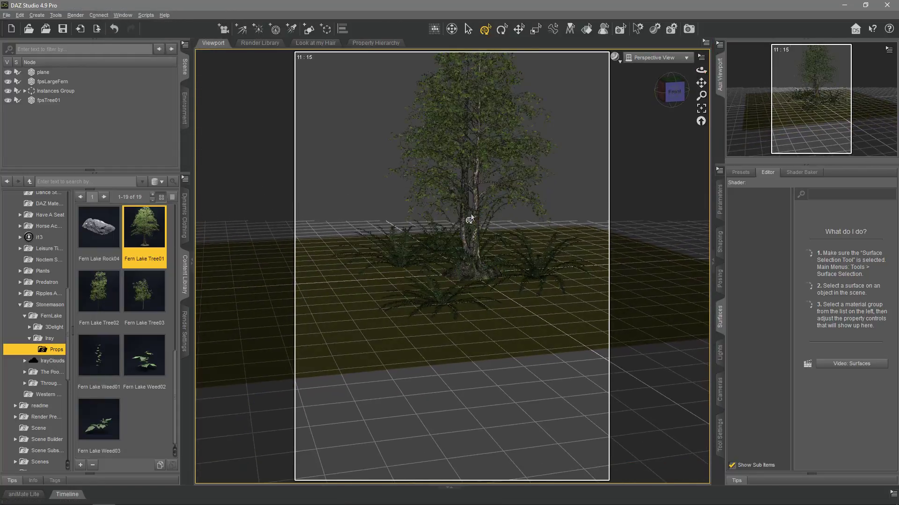
{"action": "left_click", "coordinate": [55, 99]}
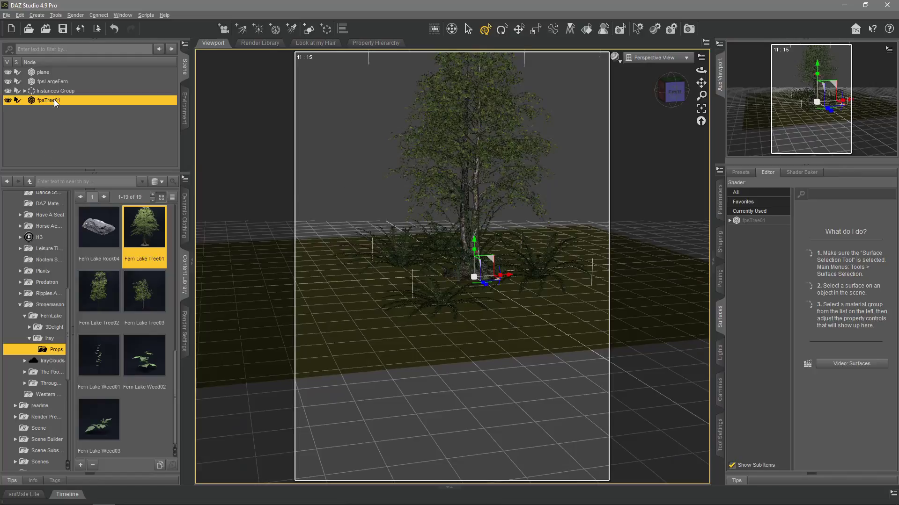
{"action": "left_click", "coordinate": [41, 15]}
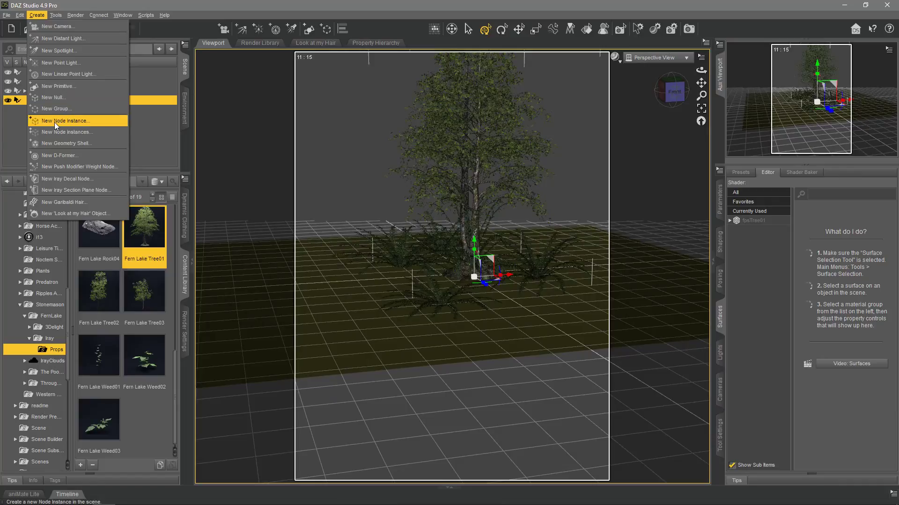
{"action": "left_click", "coordinate": [67, 120]}
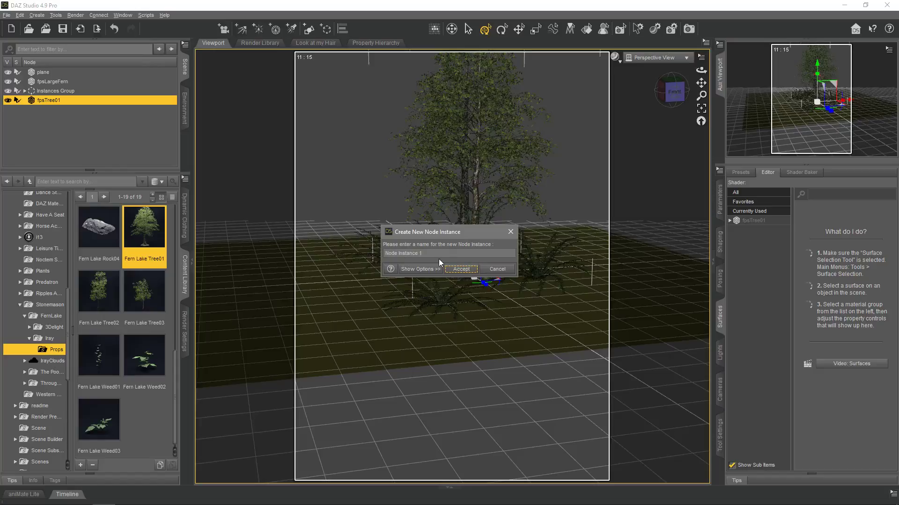
{"action": "left_click", "coordinate": [456, 270]}
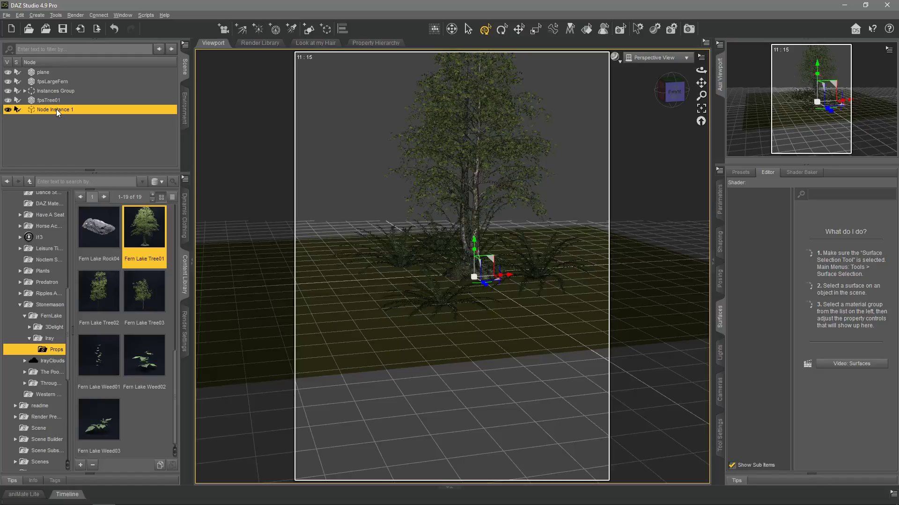
- Parent Node Instance 1 to fpsTree01 and move the tree along X away from the central fern
{"action": "left_click_drag", "start_coordinate": [56, 108], "coordinate": [57, 102]}
{"action": "left_click", "coordinate": [55, 101]}
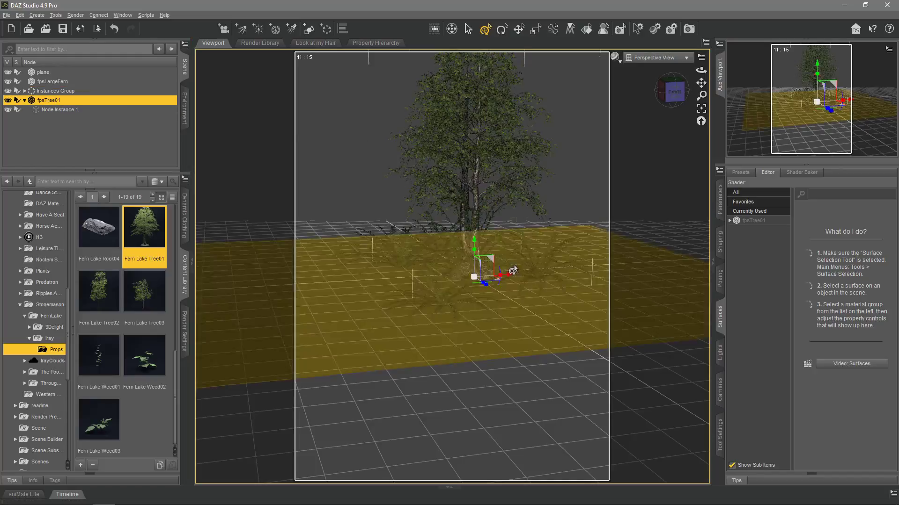
{"action": "left_click_drag", "start_coordinate": [491, 281], "coordinate": [417, 282]}
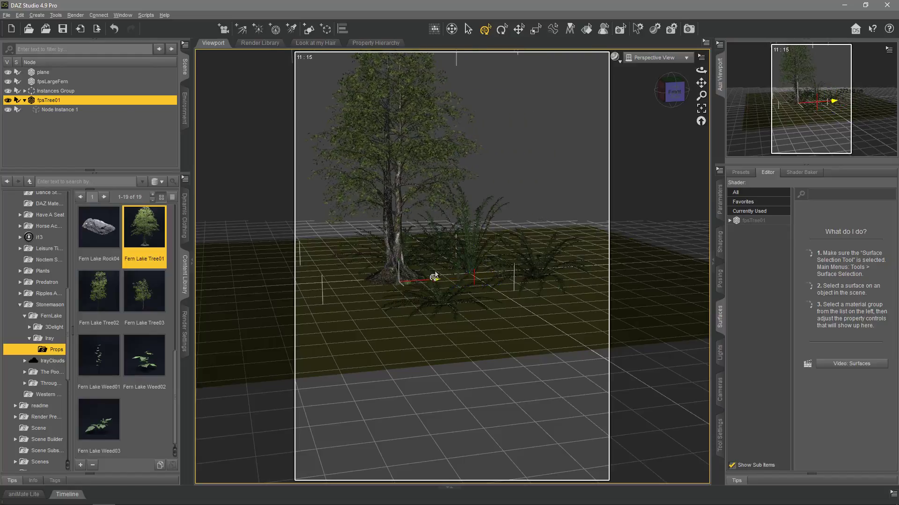
- Try moving Node Instance 1 along X away from its parent tree, and undo the move
{"action": "left_click", "coordinate": [53, 108]}
{"action": "left_click", "coordinate": [50, 100]}
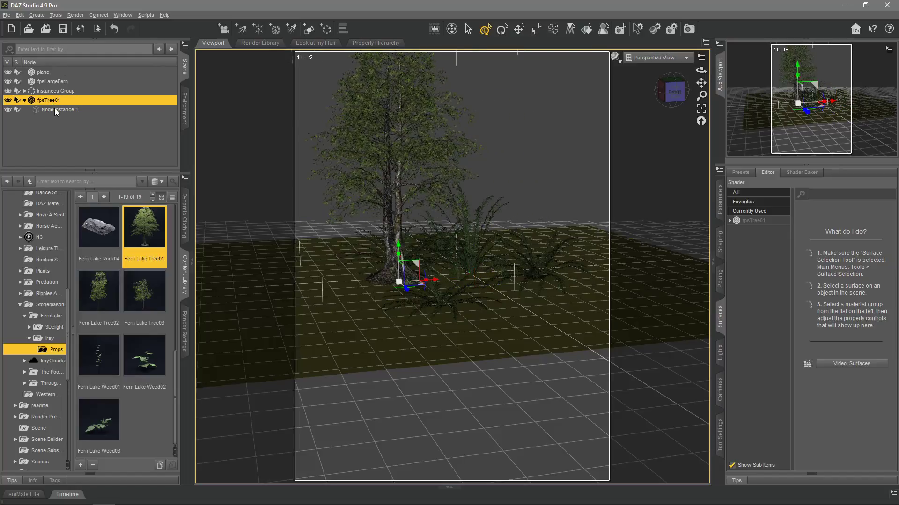
{"action": "left_click", "coordinate": [56, 109]}
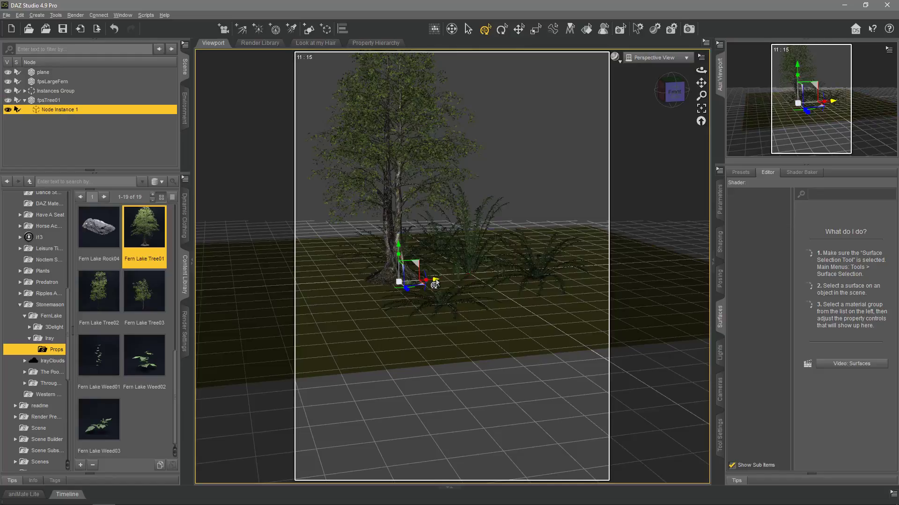
{"action": "left_click_drag", "start_coordinate": [434, 284], "coordinate": [554, 273]}
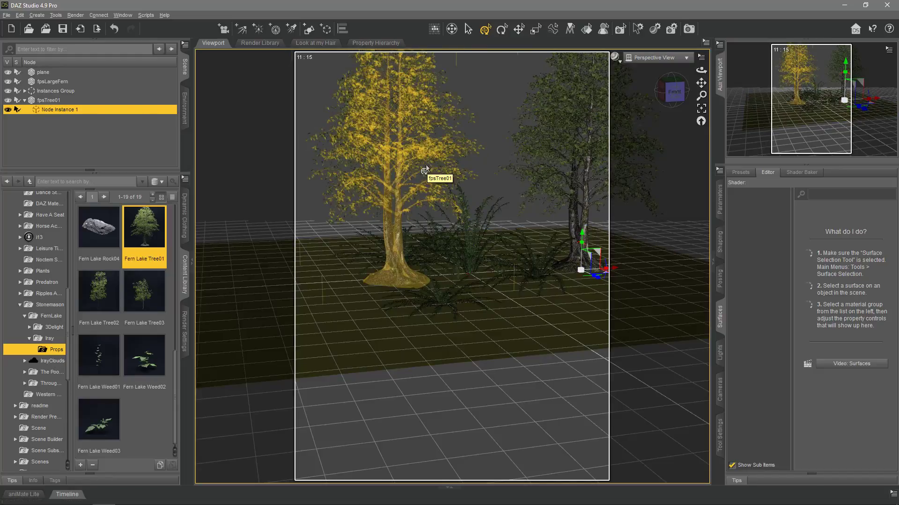
{"action": "key", "text": "ctrl+z"}
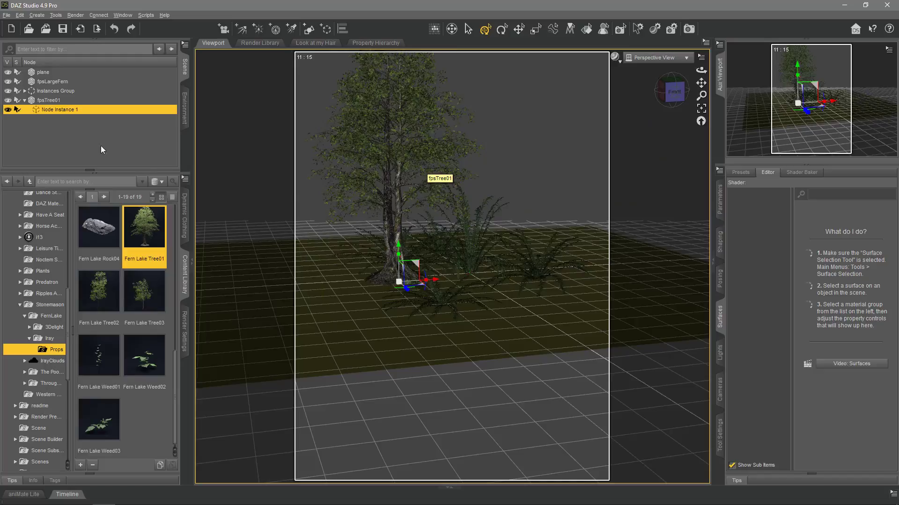
- Move fpsTree01 farther along X, and move Node Instance 1 along X to the opposite side of the ferns
{"action": "left_click", "coordinate": [61, 101]}
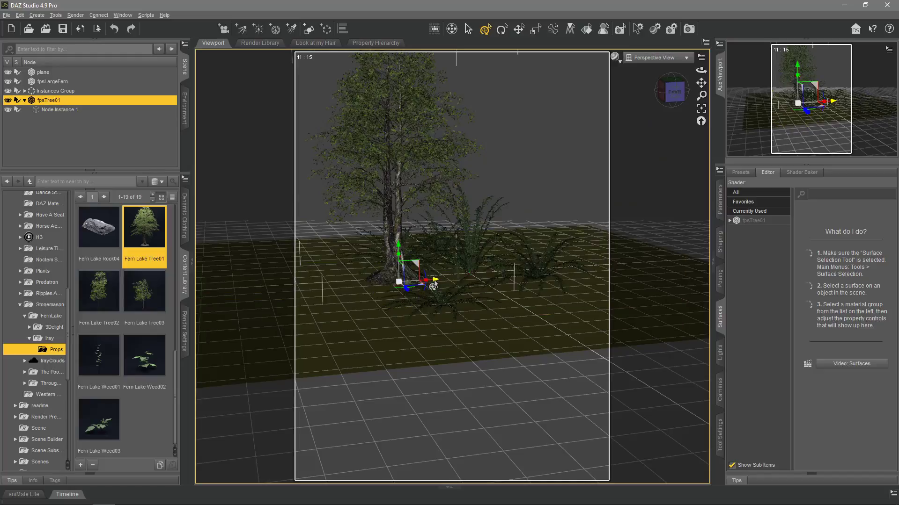
{"action": "left_click_drag", "start_coordinate": [433, 284], "coordinate": [401, 288]}
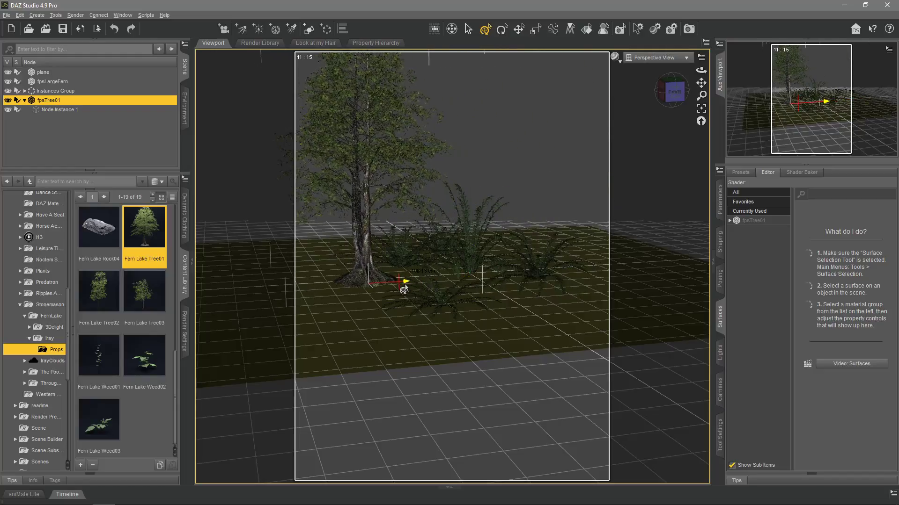
{"action": "left_click", "coordinate": [55, 110]}
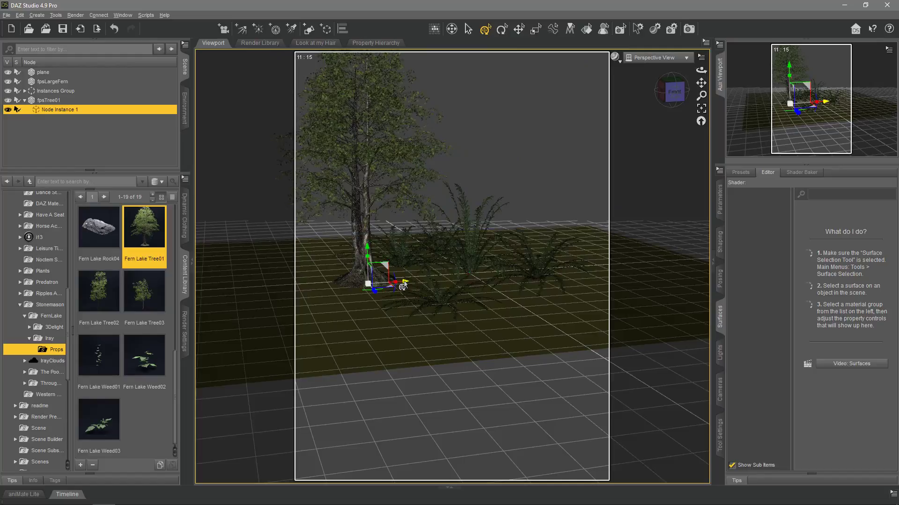
{"action": "left_click_drag", "start_coordinate": [399, 285], "coordinate": [542, 285]}
{"action": "left_click_drag", "start_coordinate": [701, 70], "coordinate": [587, 186]}
{"action": "left_click_drag", "start_coordinate": [701, 83], "coordinate": [196, 214]}
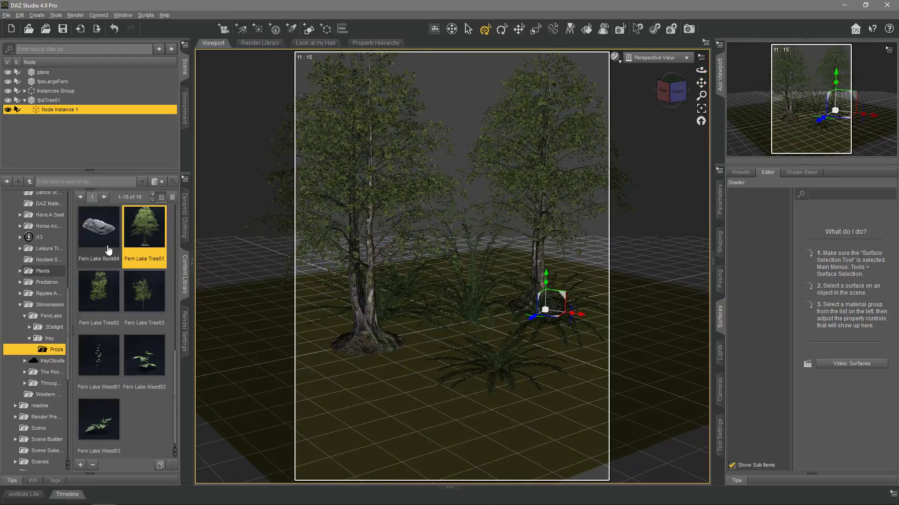
- Merge the Fern Lake Rock04 prop into the scene and select fpsRock04
{"action": "right_click", "coordinate": [104, 235]}
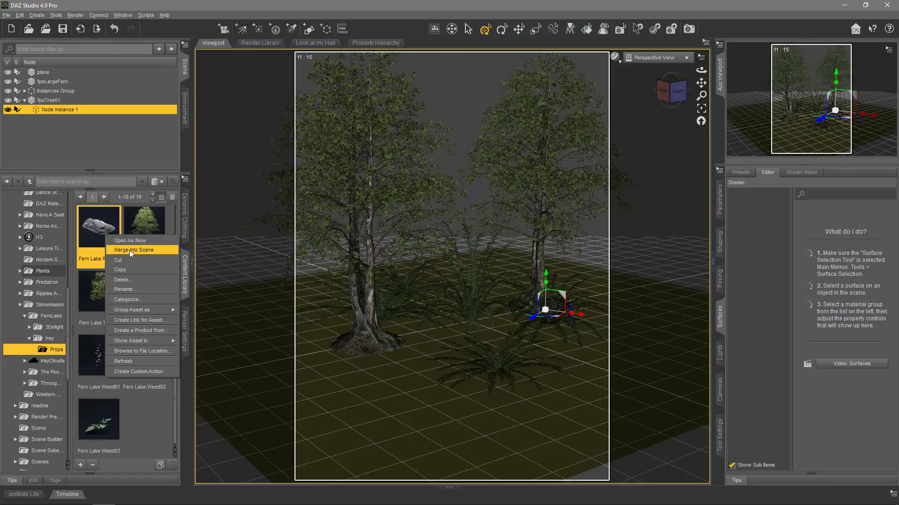
{"action": "left_click", "coordinate": [130, 250]}
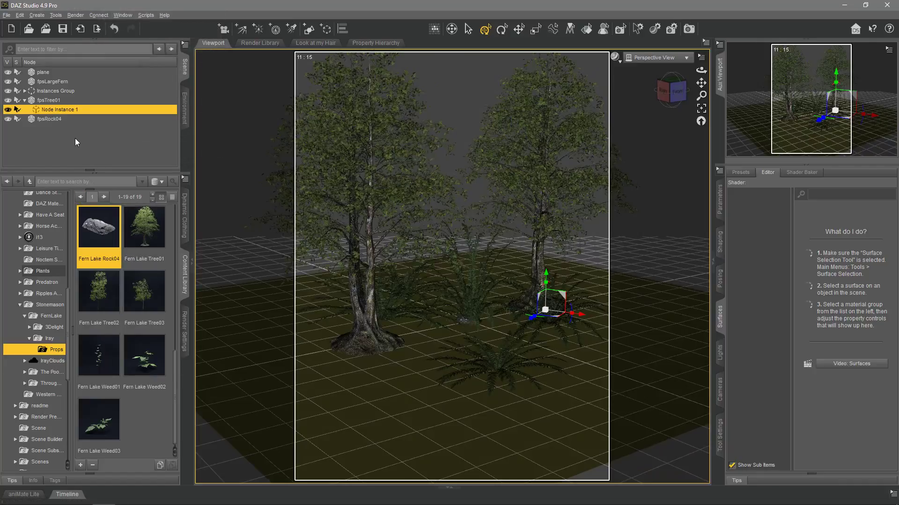
{"action": "left_click", "coordinate": [37, 120]}
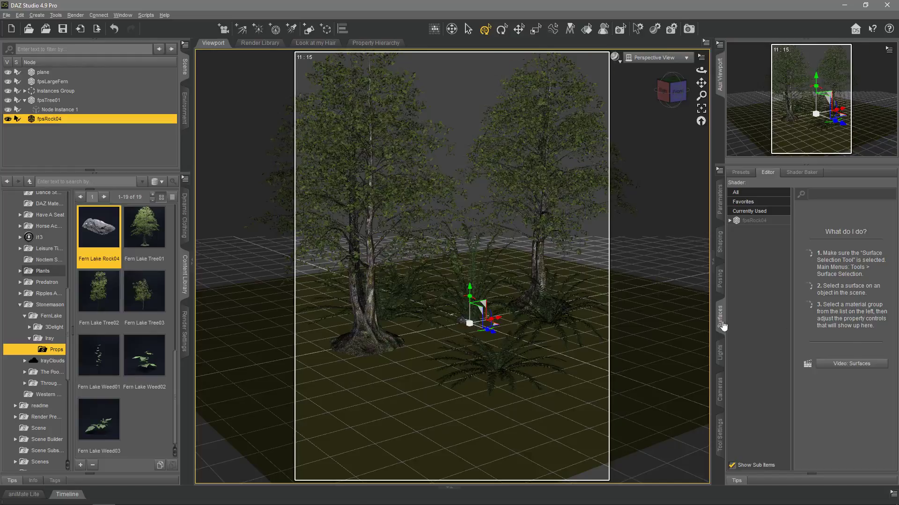
- Scale fpsRock04 to 449.4% and create three node instances of it
{"action": "left_click", "coordinate": [720, 206]}
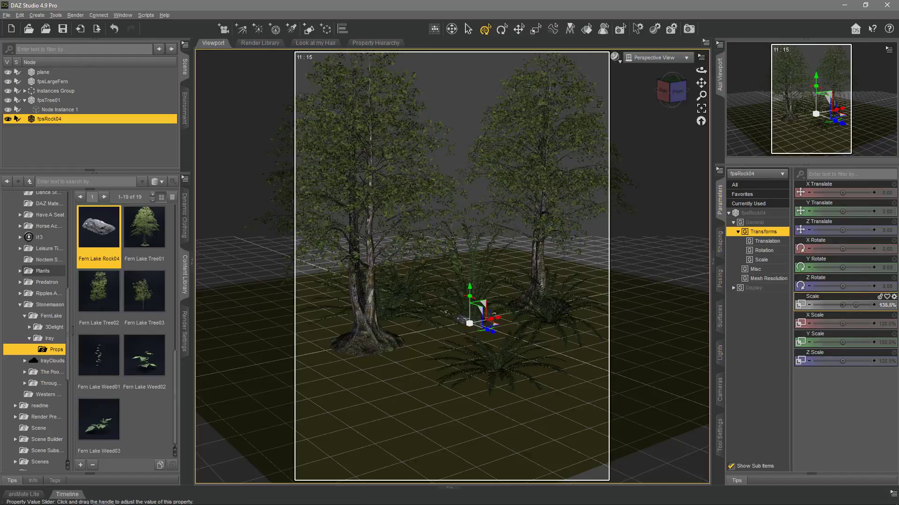
{"action": "left_click_drag", "start_coordinate": [856, 305], "coordinate": [861, 305]}
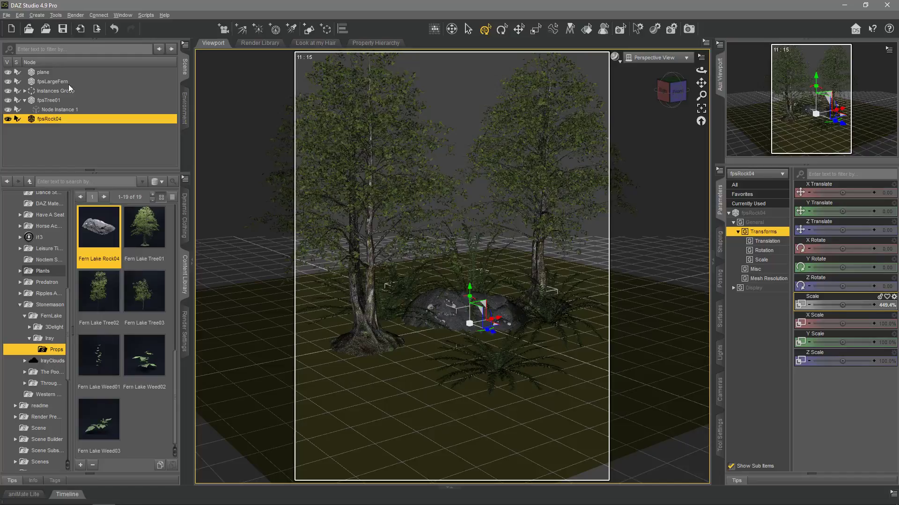
{"action": "left_click", "coordinate": [37, 15]}
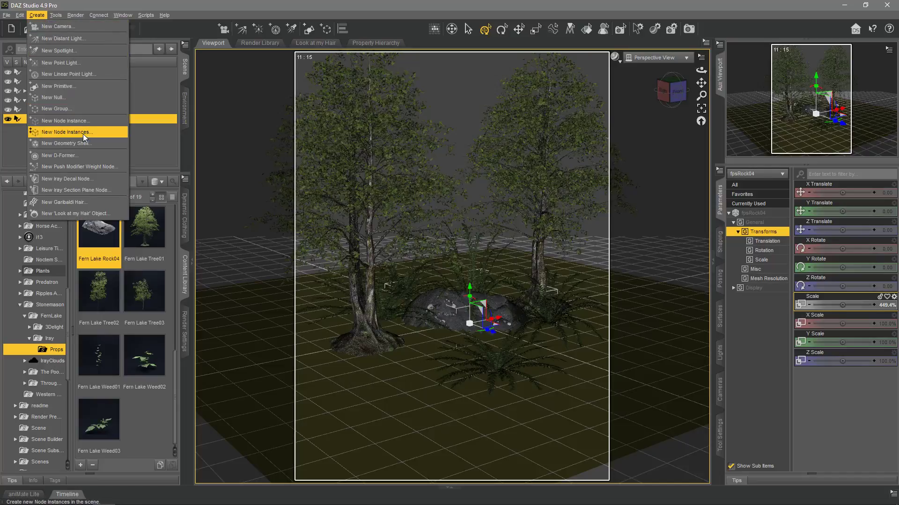
{"action": "left_click", "coordinate": [66, 132]}
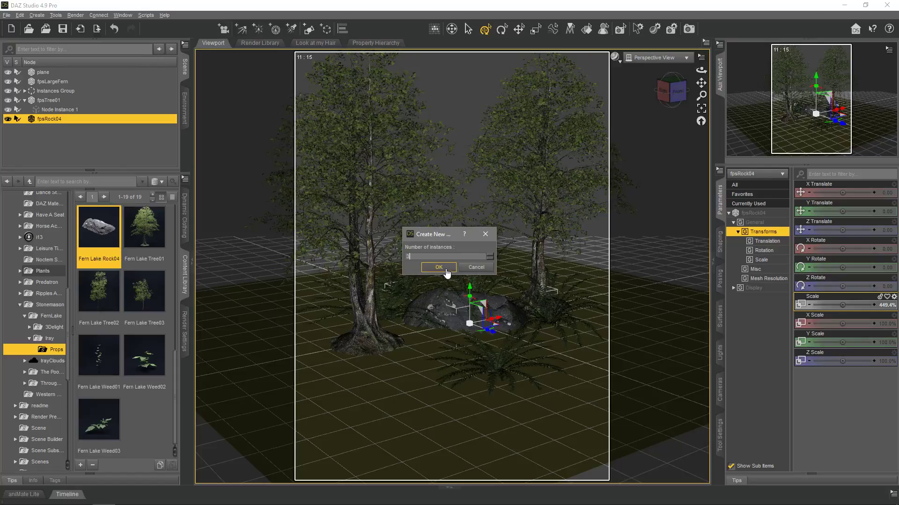
{"action": "left_click", "coordinate": [439, 267]}
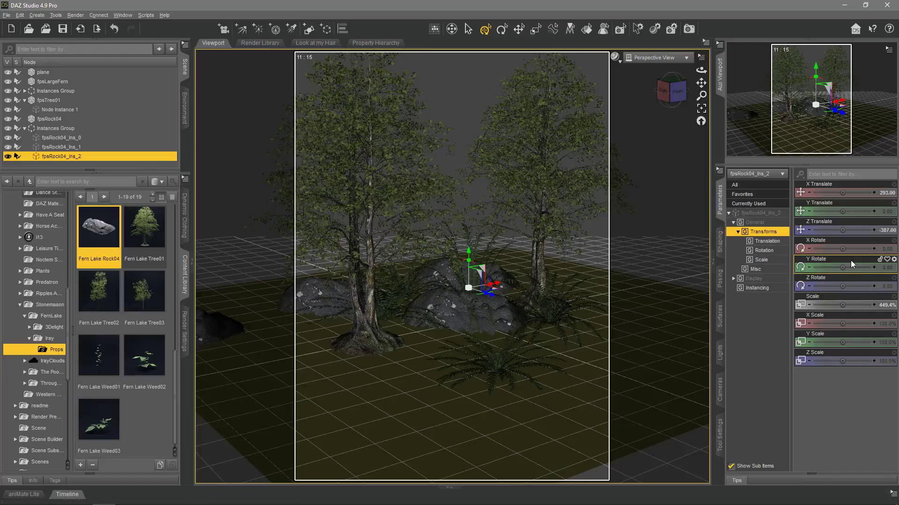
- Set fpsRock04_Ins_2's Y rotation to -57.18 and scale the instance to about 768%
{"action": "left_click_drag", "start_coordinate": [838, 267], "coordinate": [828, 267]}
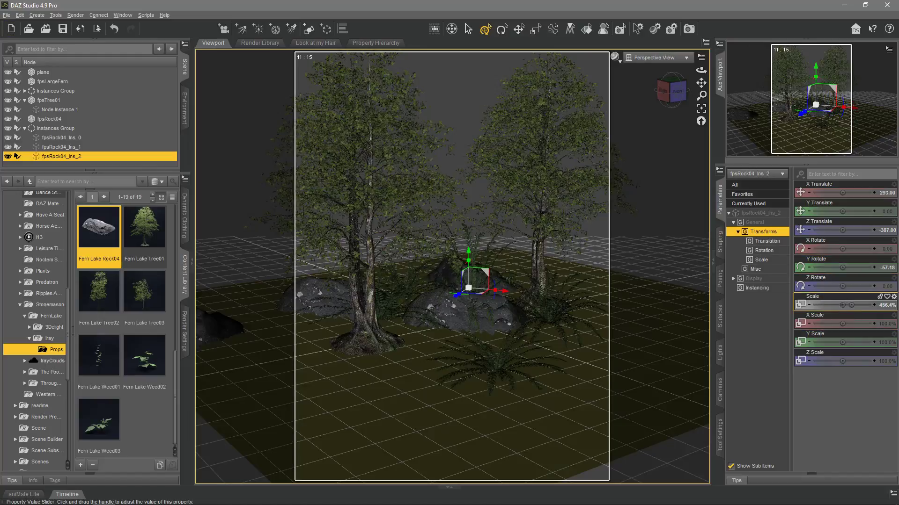
{"action": "left_click_drag", "start_coordinate": [851, 305], "coordinate": [861, 305]}
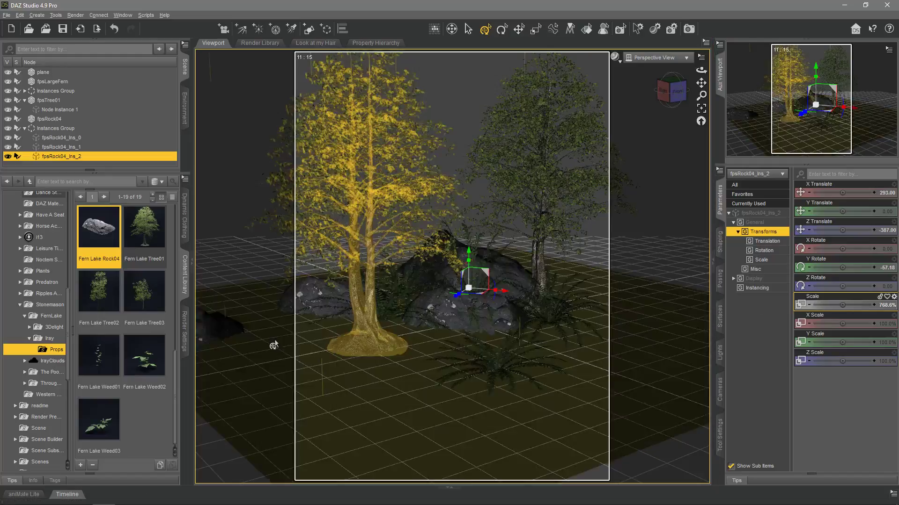
- Set fpsRock04_Ins_1's Y rotation to 98.73 and move the rock to the foreground beside the front fern
{"action": "left_click", "coordinate": [66, 147]}
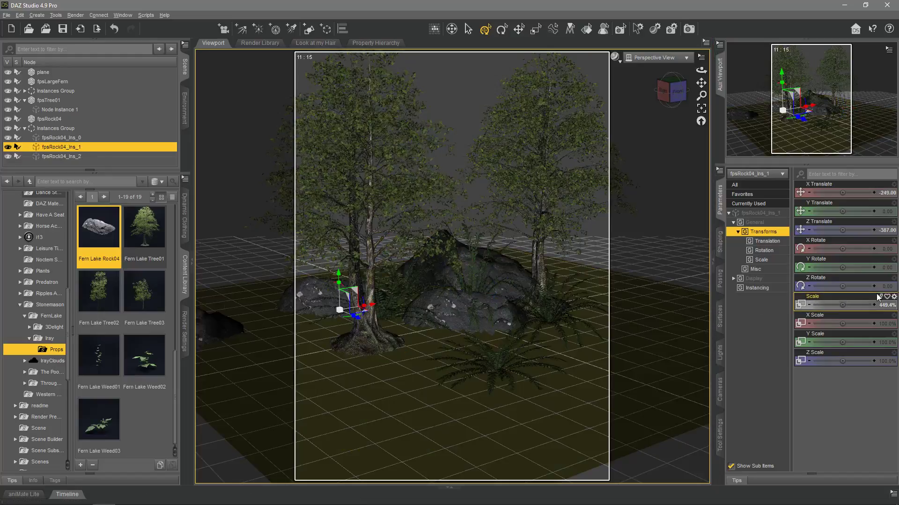
{"action": "left_click_drag", "start_coordinate": [843, 267], "coordinate": [859, 268]}
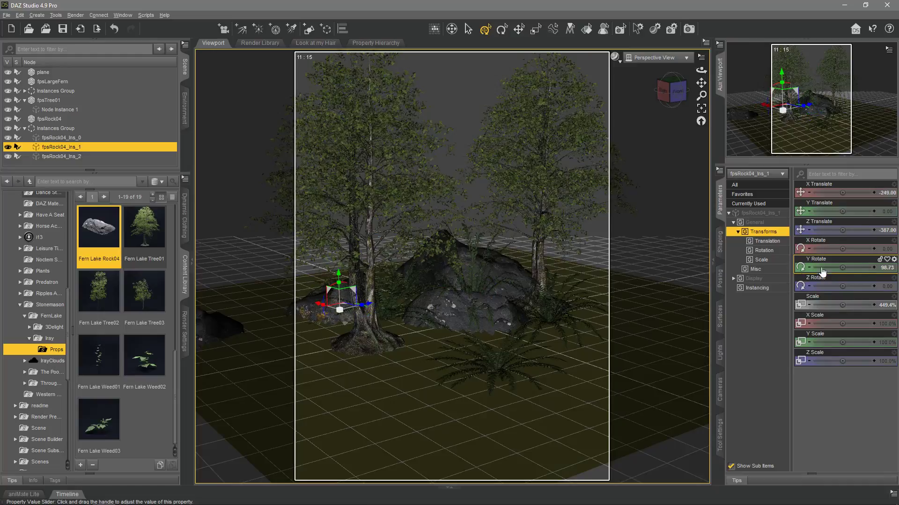
{"action": "left_click_drag", "start_coordinate": [316, 309], "coordinate": [538, 373]}
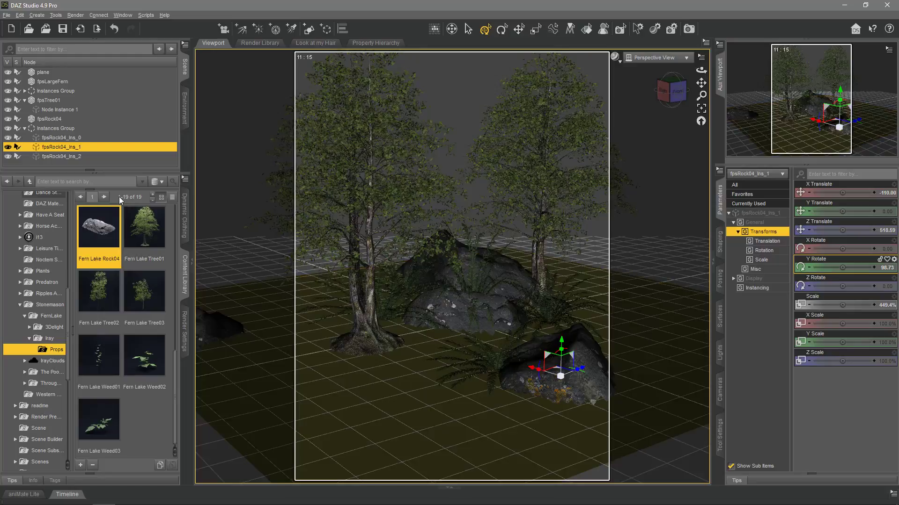
- Move fpsRock04_Ins_0 into the foreground in front of the central rock and set its Y rotation to -127.20
{"action": "left_click", "coordinate": [73, 139]}
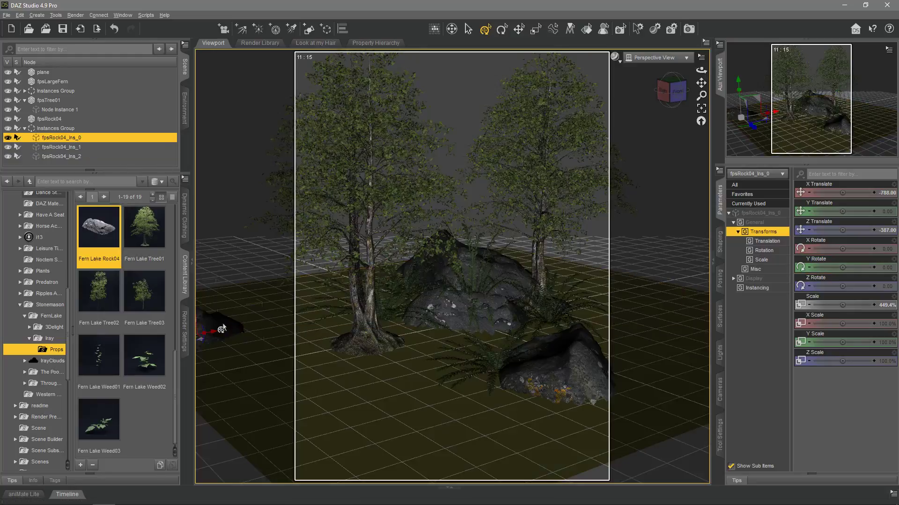
{"action": "left_click_drag", "start_coordinate": [212, 336], "coordinate": [445, 402]}
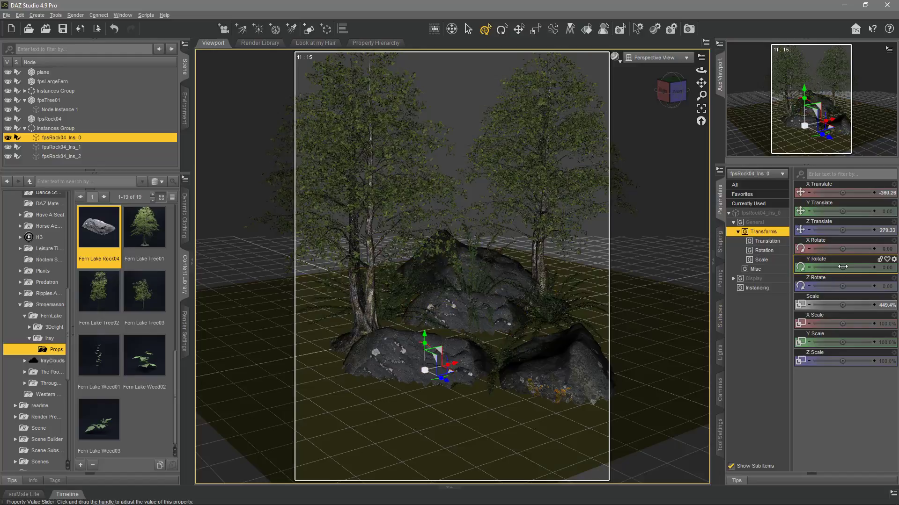
{"action": "left_click_drag", "start_coordinate": [841, 267], "coordinate": [826, 267]}
{"action": "left_click_drag", "start_coordinate": [827, 268], "coordinate": [825, 267]}
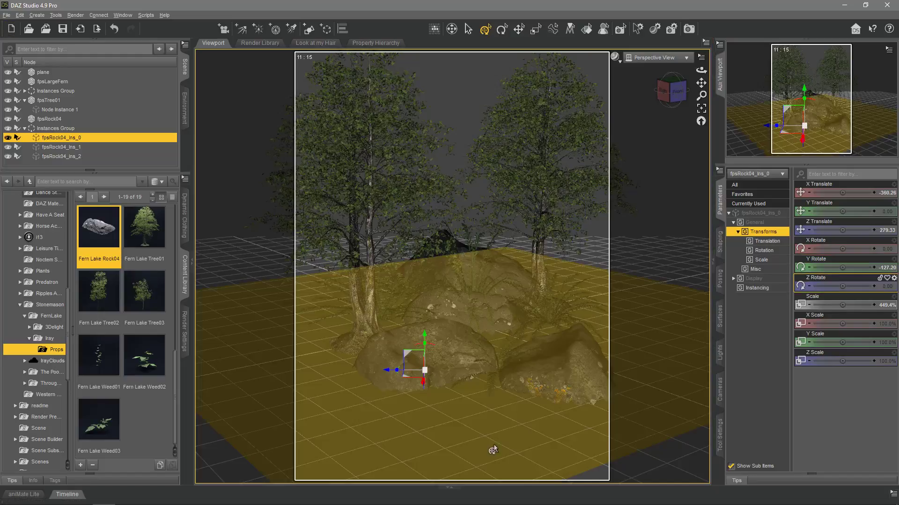
- Shift fpsRock04_Ins_0 in front of the trunk of fpsTree01 and scale the instance to 314.7%
{"action": "left_click_drag", "start_coordinate": [380, 374], "coordinate": [311, 373]}
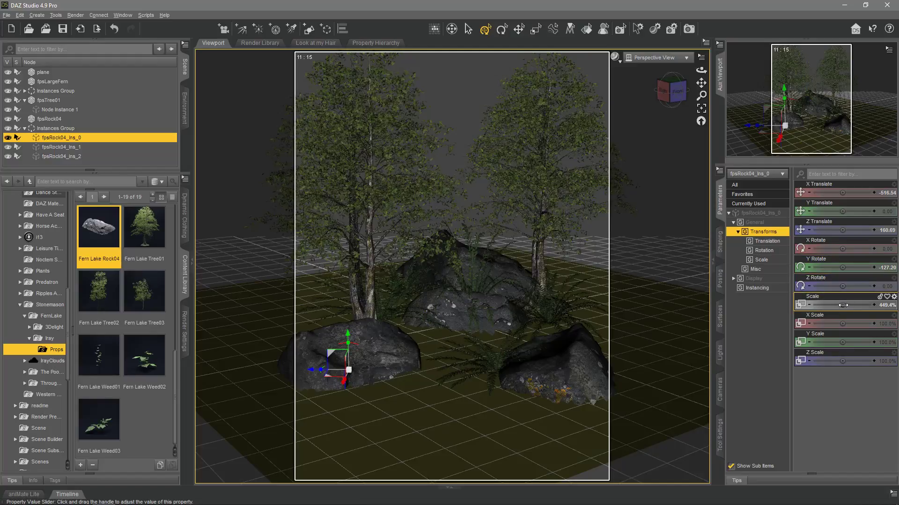
{"action": "left_click_drag", "start_coordinate": [843, 304], "coordinate": [825, 305]}
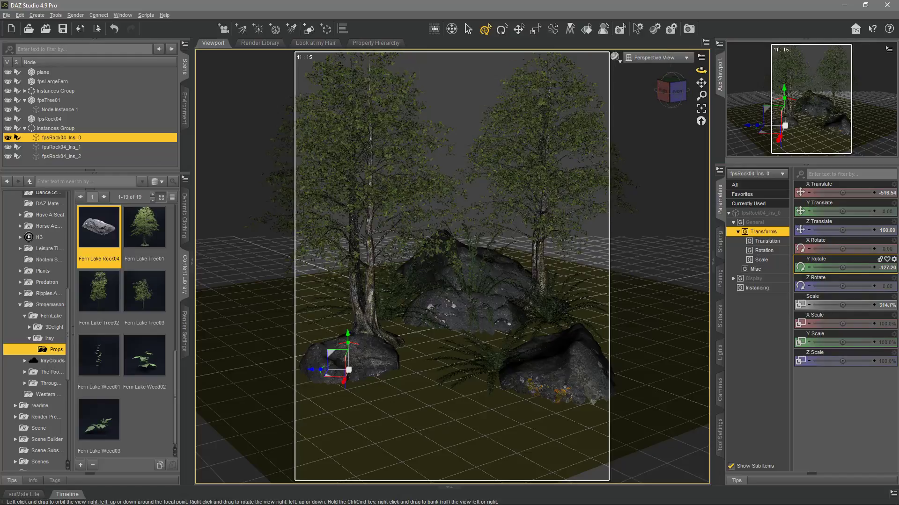
{"action": "left_click_drag", "start_coordinate": [700, 70], "coordinate": [679, 70]}
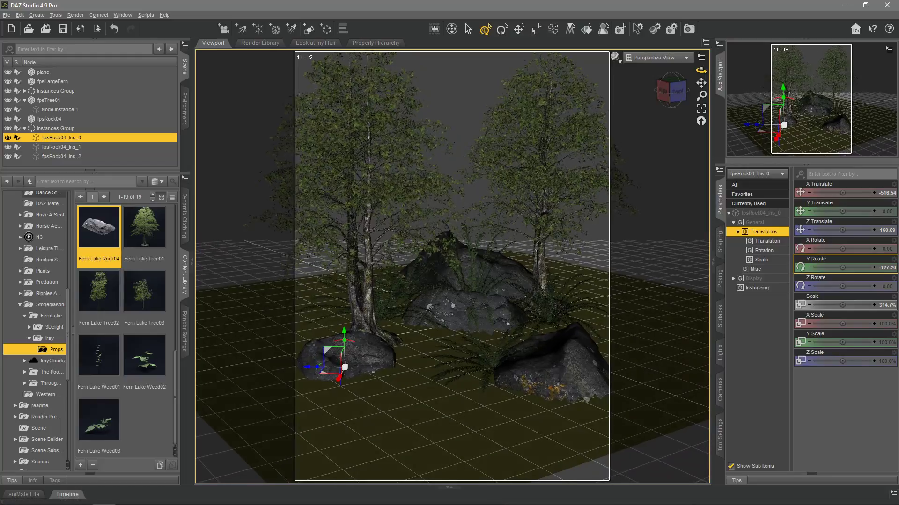
{"action": "left_click_drag", "start_coordinate": [701, 70], "coordinate": [698, 70]}
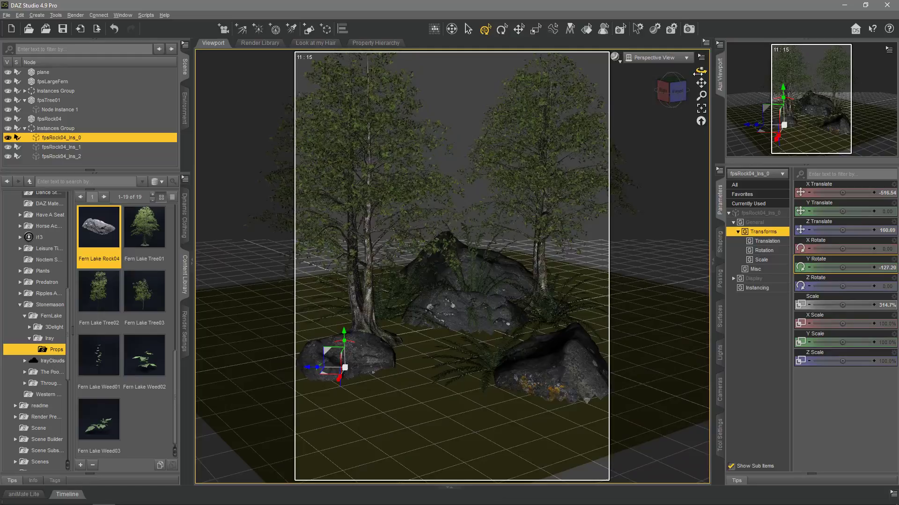
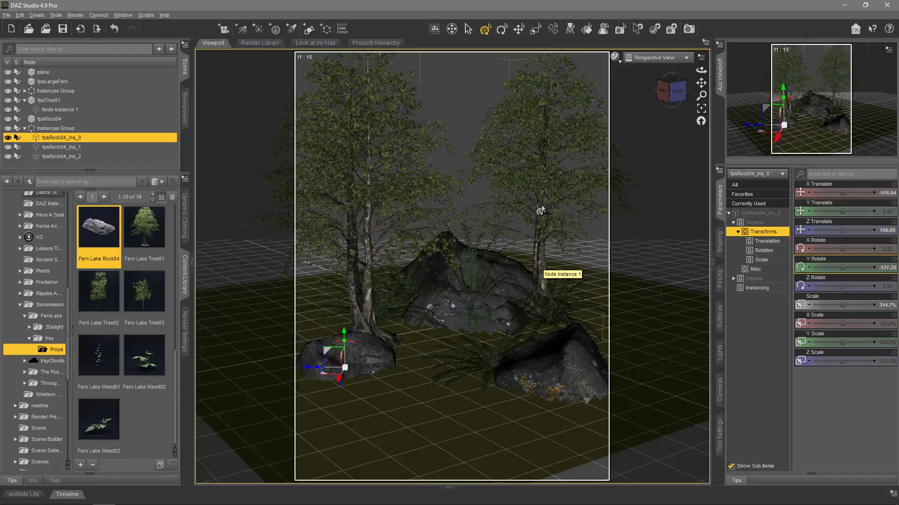
- Examine the source fpsRock04, its Instances Group and each of the three rock instances in the scene hierarchy
{"action": "left_click", "coordinate": [71, 147]}
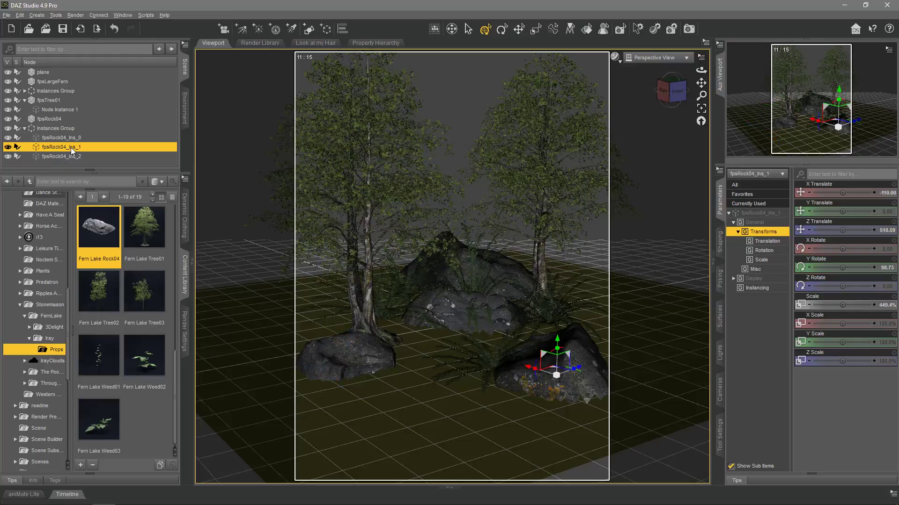
{"action": "left_click", "coordinate": [70, 156]}
{"action": "left_click", "coordinate": [69, 138]}
{"action": "left_click", "coordinate": [70, 129]}
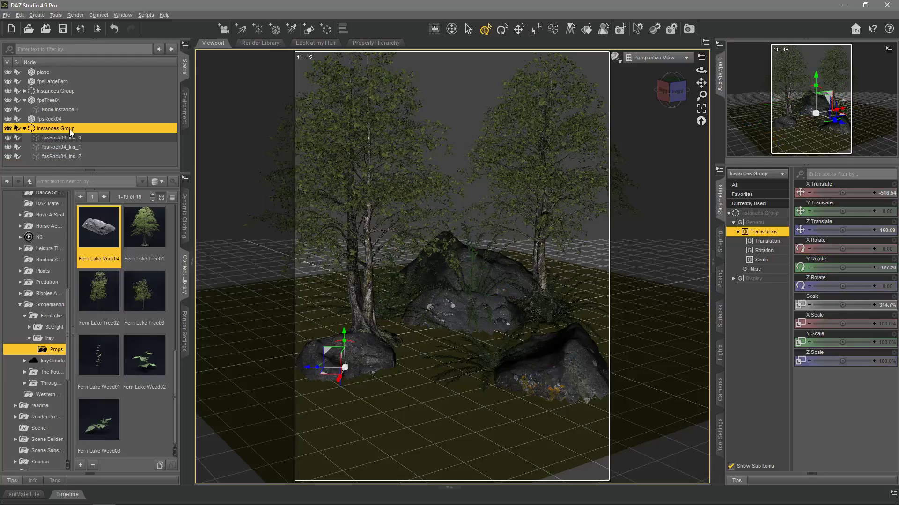
{"action": "left_click", "coordinate": [55, 119]}
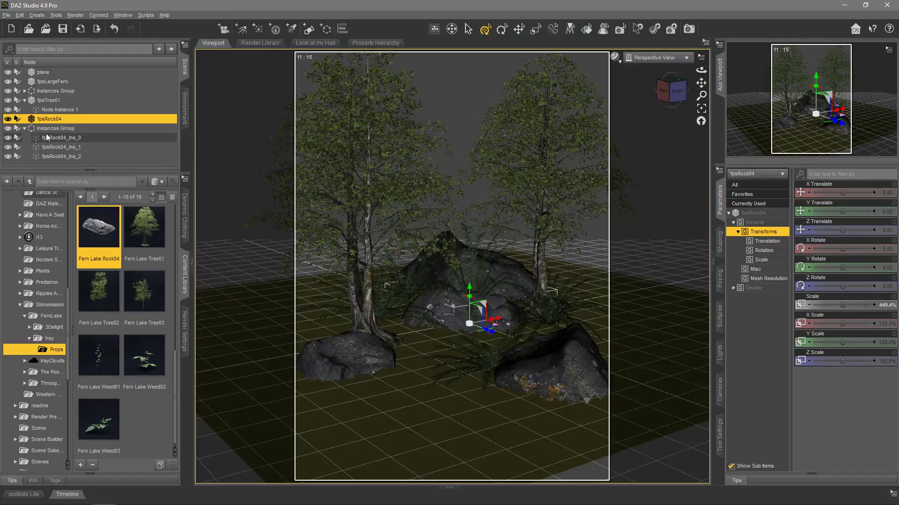
{"action": "left_click", "coordinate": [24, 128]}
{"action": "left_click", "coordinate": [24, 127]}
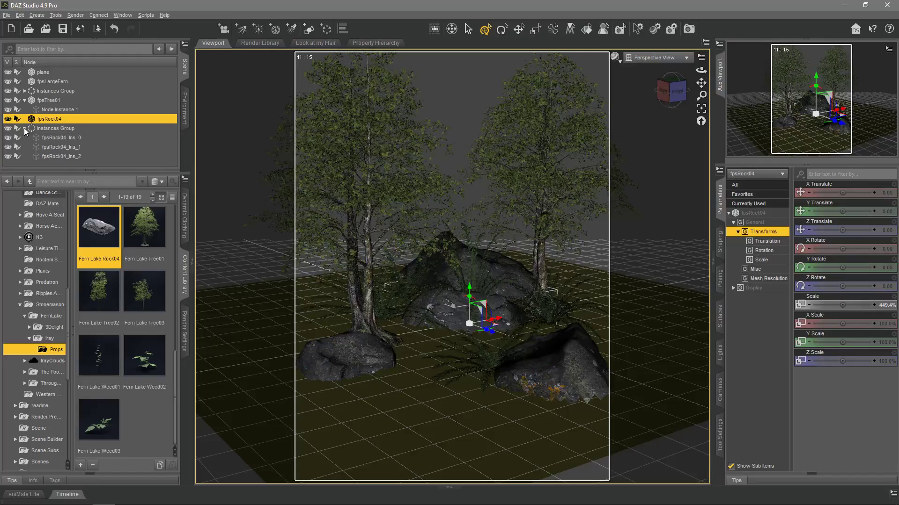
{"action": "left_click", "coordinate": [73, 137]}
{"action": "left_click", "coordinate": [73, 147]}
{"action": "left_click", "coordinate": [74, 156]}
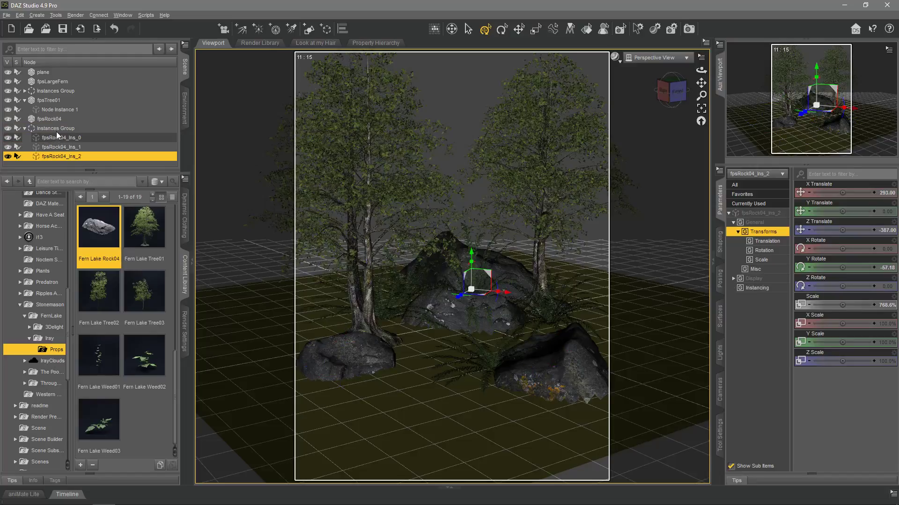
- Collapse the rock Instances Group and delete the source object fpsRock04
{"action": "left_click", "coordinate": [24, 129]}
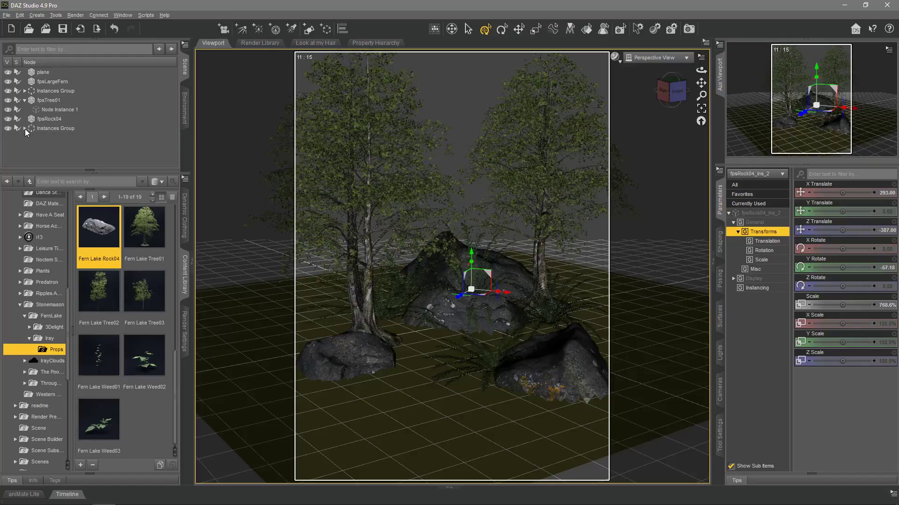
{"action": "left_click", "coordinate": [49, 120]}
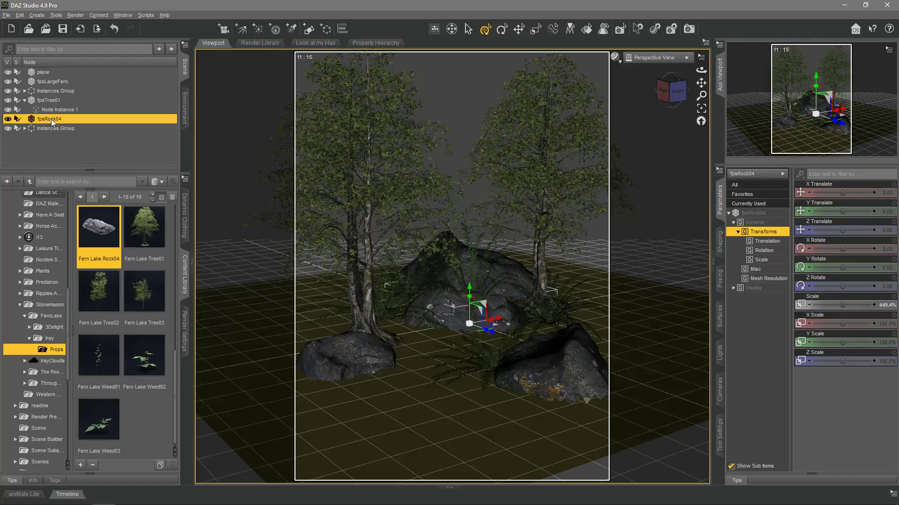
{"action": "key", "text": "Delete"}
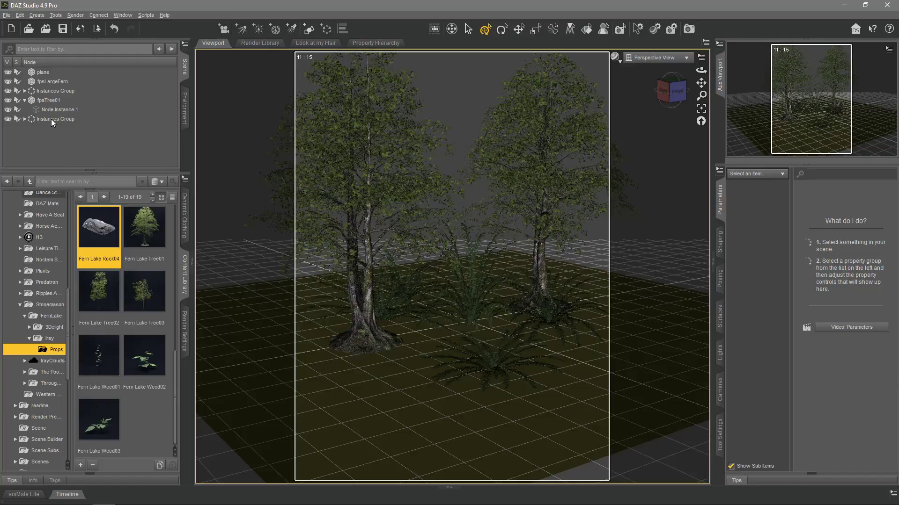
- Check the rock Instances Group and its instances fpsRock04_Ins_0, _1 and _2 without their source object
{"action": "left_click", "coordinate": [54, 120]}
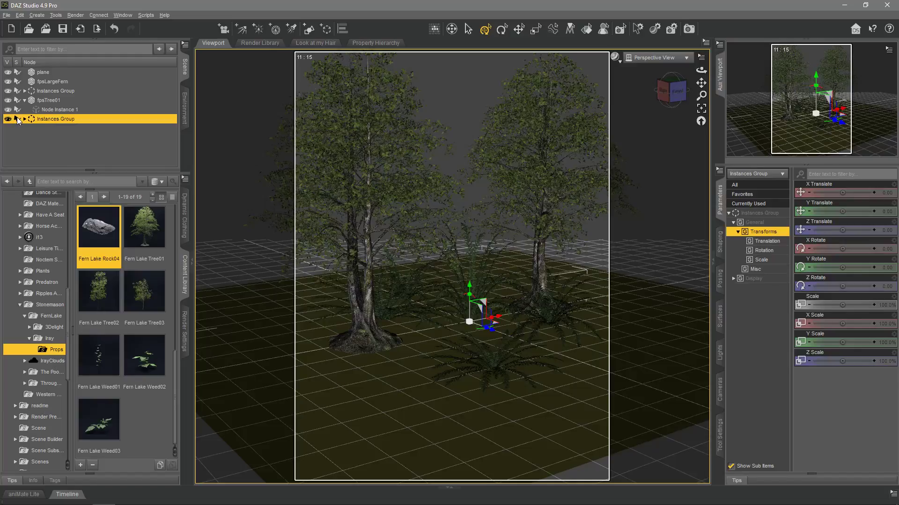
{"action": "left_click", "coordinate": [24, 119]}
{"action": "left_click", "coordinate": [54, 128]}
{"action": "left_click", "coordinate": [55, 138]}
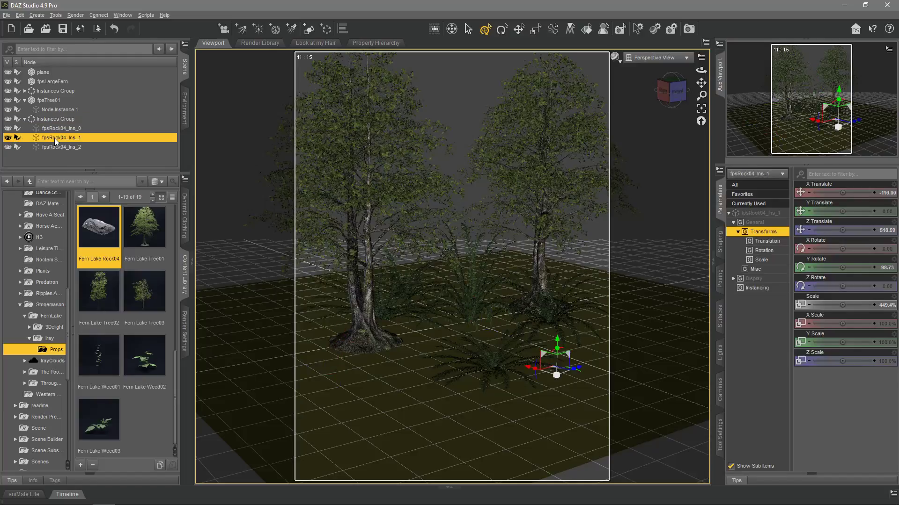
{"action": "left_click", "coordinate": [55, 148]}
{"action": "left_click", "coordinate": [59, 137]}
{"action": "left_click", "coordinate": [61, 129]}
{"action": "left_click", "coordinate": [61, 119]}
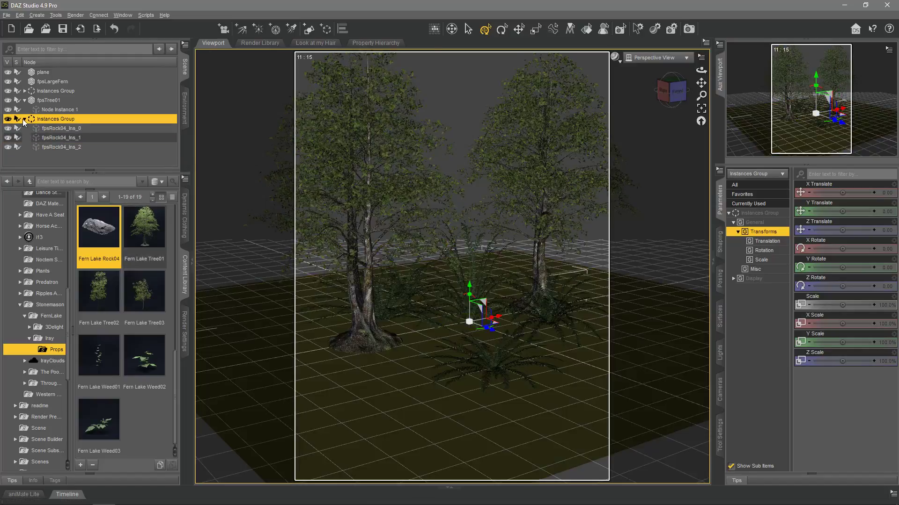
- Delete the rock Instances Group from the scene
{"action": "left_click", "coordinate": [23, 119]}
{"action": "right_click", "coordinate": [65, 120]}
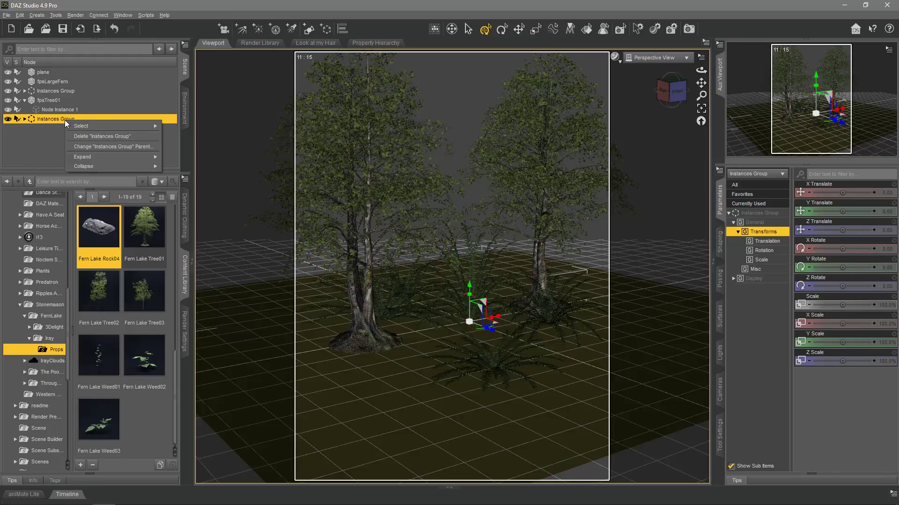
{"action": "mouse_move", "coordinate": [74, 127]}
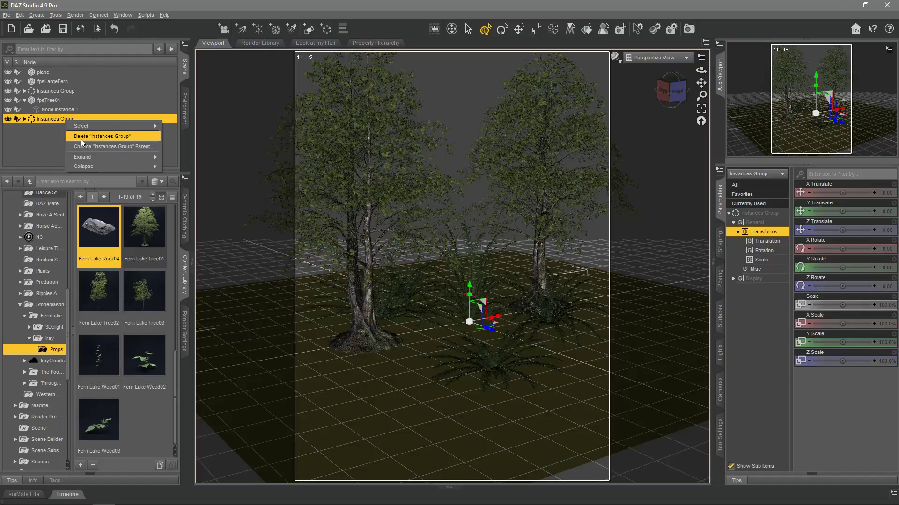
{"action": "left_click", "coordinate": [81, 141]}
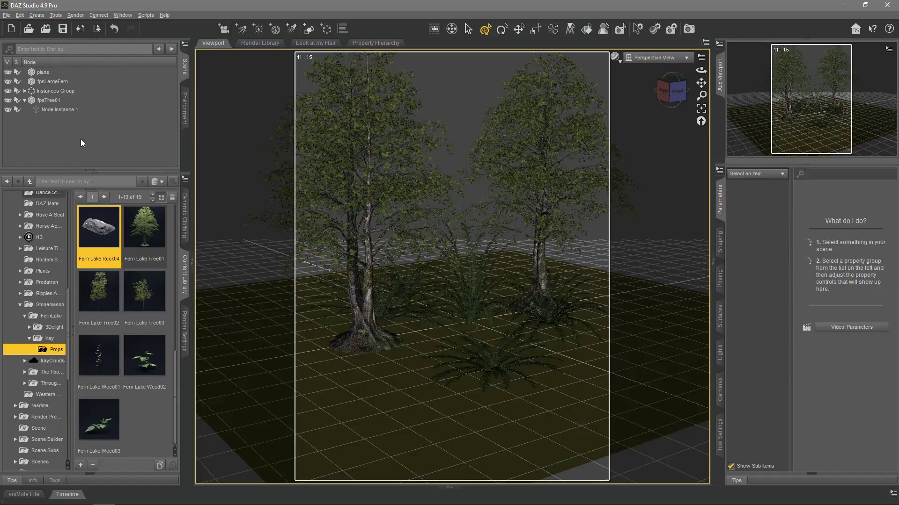
- Unparent Node Instance 1 from the source tree fpsTree01
{"action": "left_click", "coordinate": [56, 100]}
{"action": "left_click", "coordinate": [60, 109]}
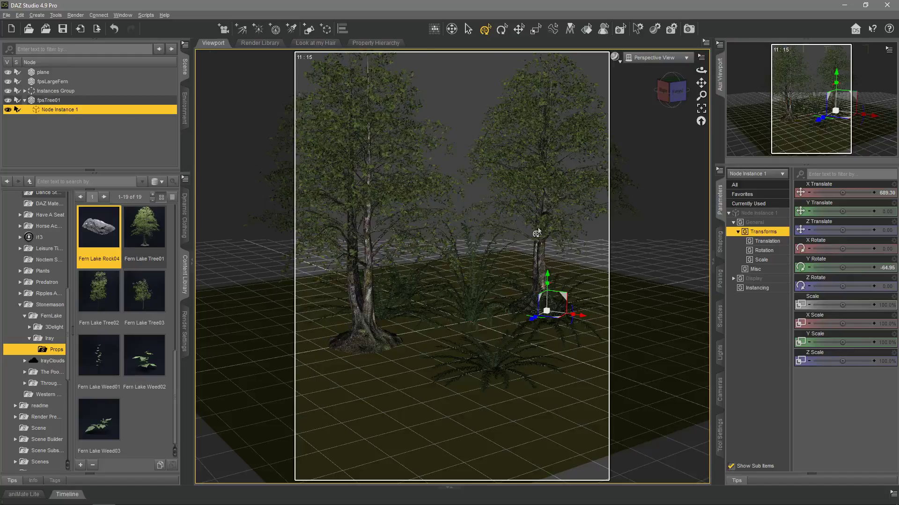
{"action": "left_click", "coordinate": [47, 101]}
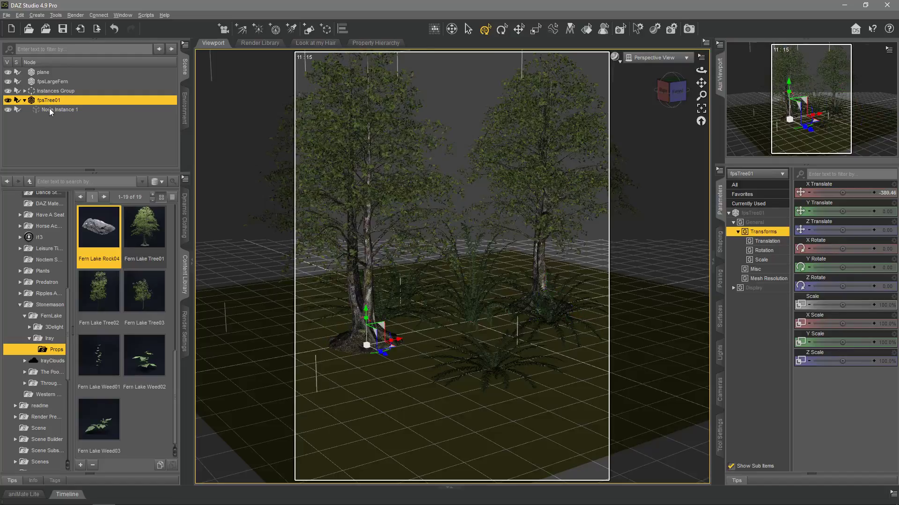
{"action": "left_click", "coordinate": [49, 108]}
{"action": "right_click", "coordinate": [49, 108]}
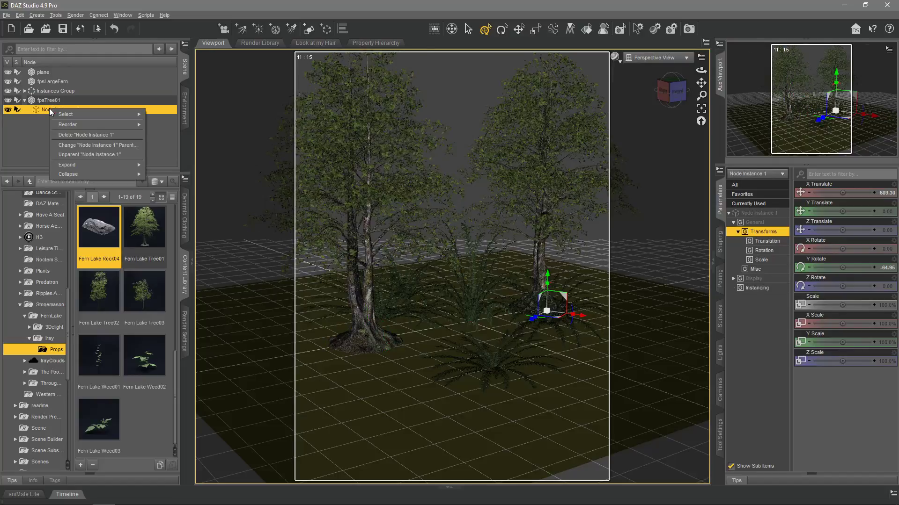
{"action": "left_click", "coordinate": [98, 153]}
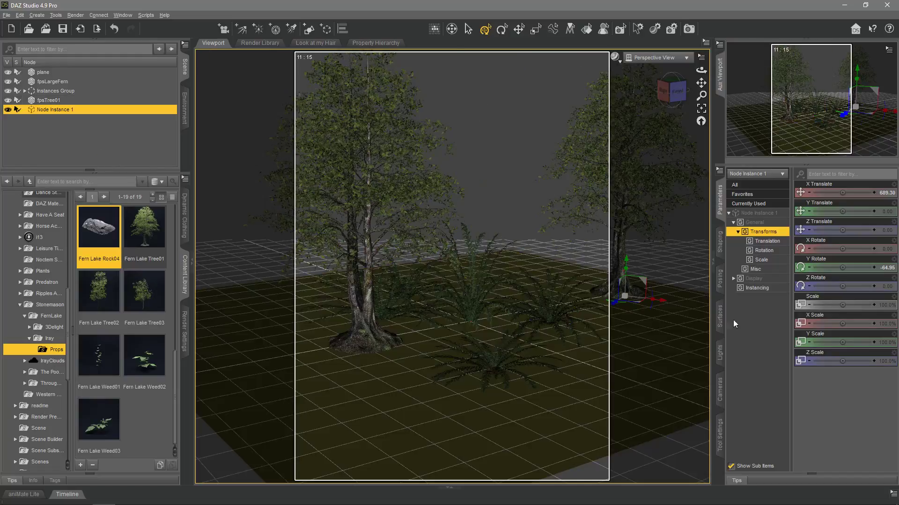
- Move Node Instance 1 to about X 635 and Z -115, and move fpsTree01 separately to about X -287
{"action": "left_click_drag", "start_coordinate": [662, 307], "coordinate": [627, 301]}
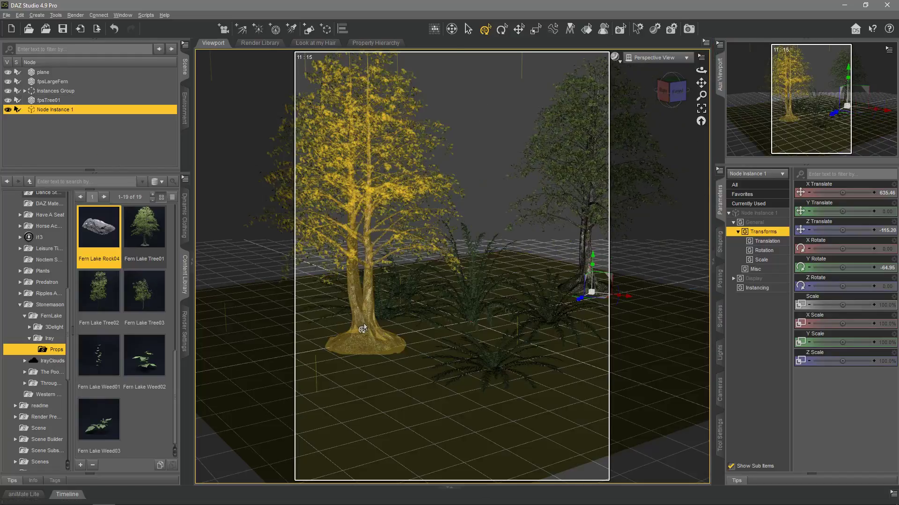
{"action": "left_click", "coordinate": [382, 347]}
{"action": "left_click_drag", "start_coordinate": [392, 349], "coordinate": [492, 334]}
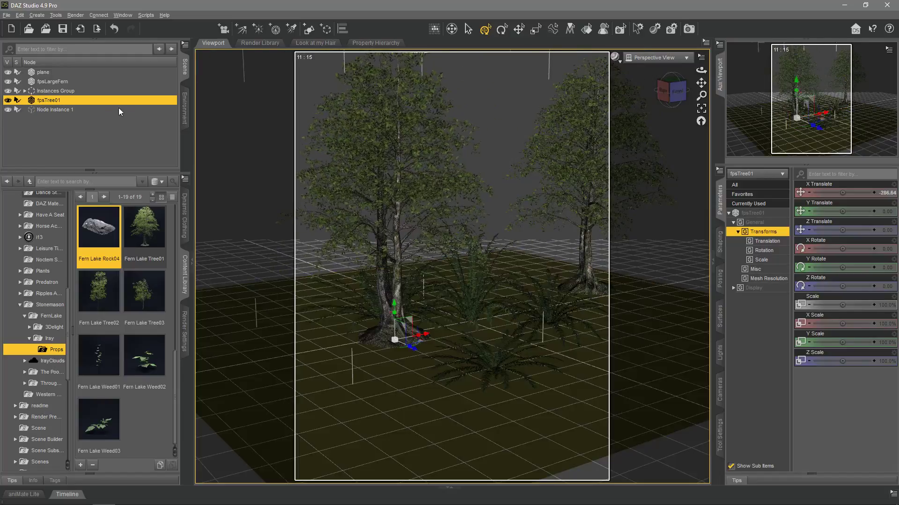
- Delete the source tree fpsTree01 while leaving Node Instance 1 in the scene
{"action": "left_click", "coordinate": [61, 109]}
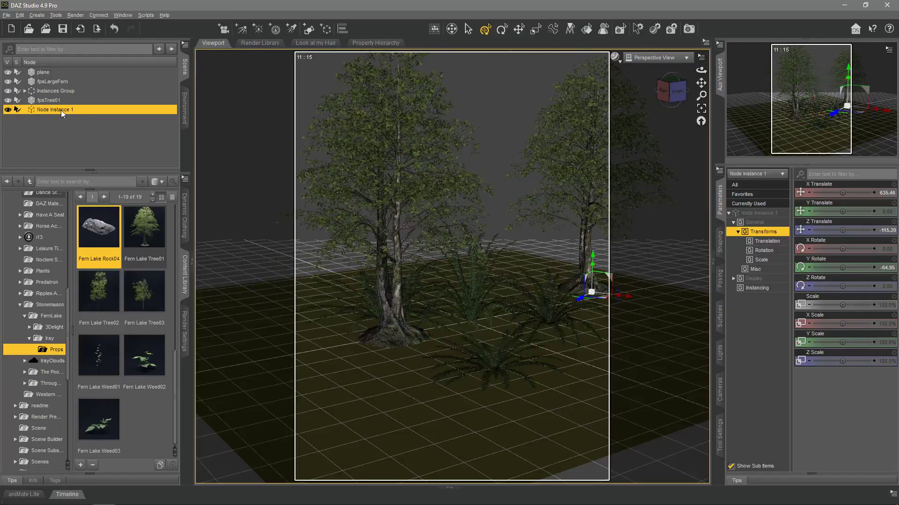
{"action": "left_click", "coordinate": [52, 100]}
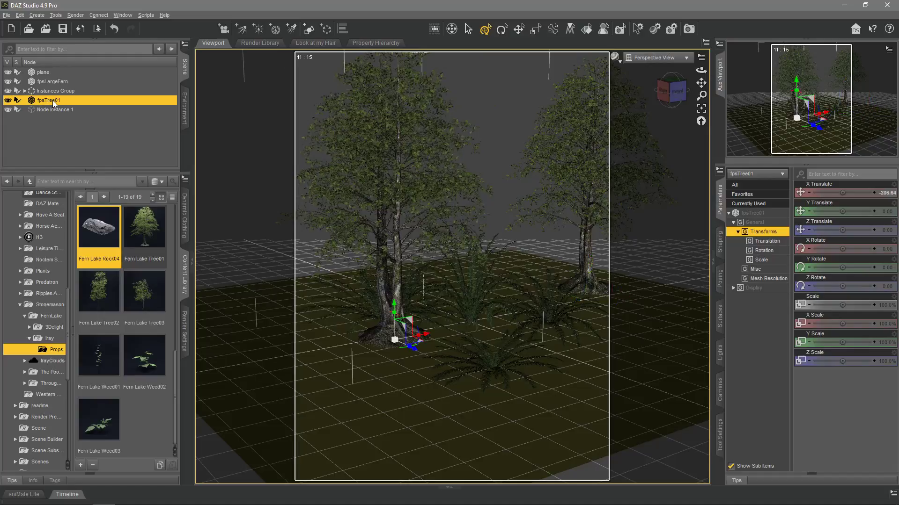
{"action": "key", "text": "Delete"}
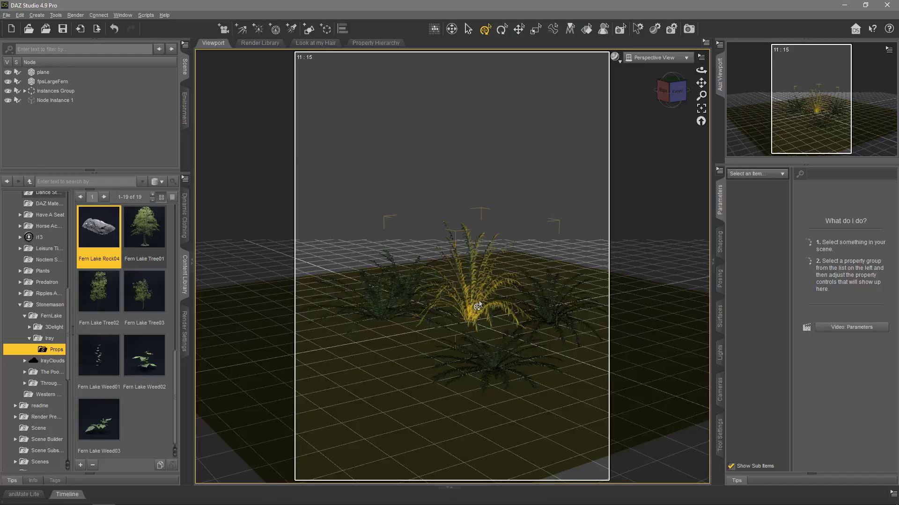
- Examine the ferns in the viewport and the four fpsLargeFern instances in the scene hierarchy
{"action": "left_click", "coordinate": [476, 323]}
{"action": "left_click", "coordinate": [392, 303]}
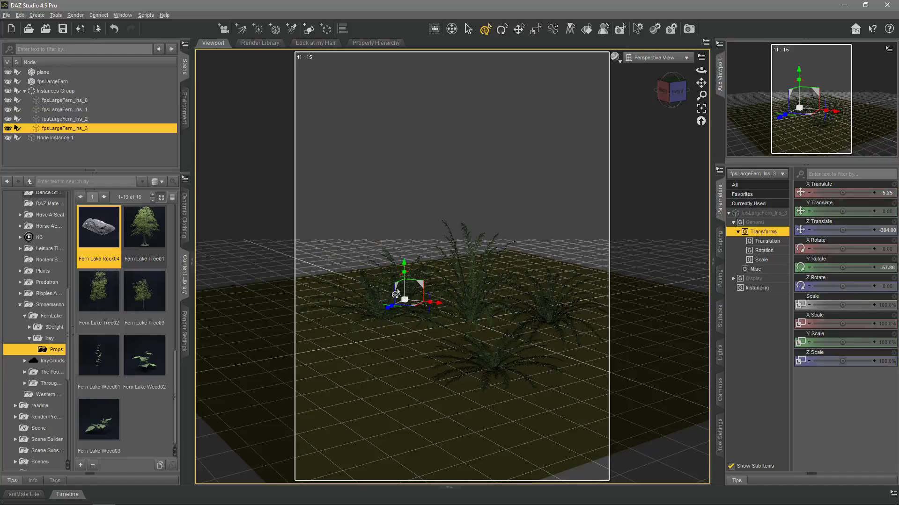
{"action": "left_click", "coordinate": [75, 101]}
{"action": "left_click", "coordinate": [73, 110]}
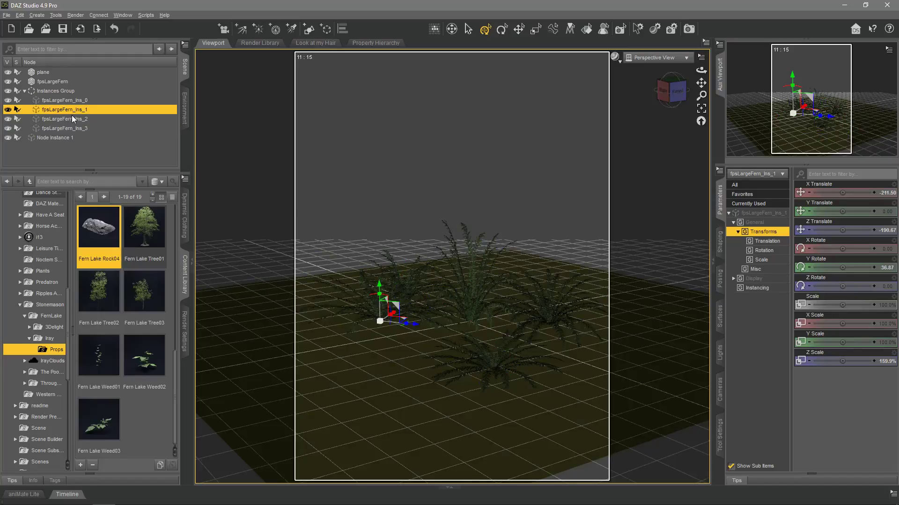
{"action": "left_click", "coordinate": [71, 119]}
{"action": "left_click", "coordinate": [66, 128]}
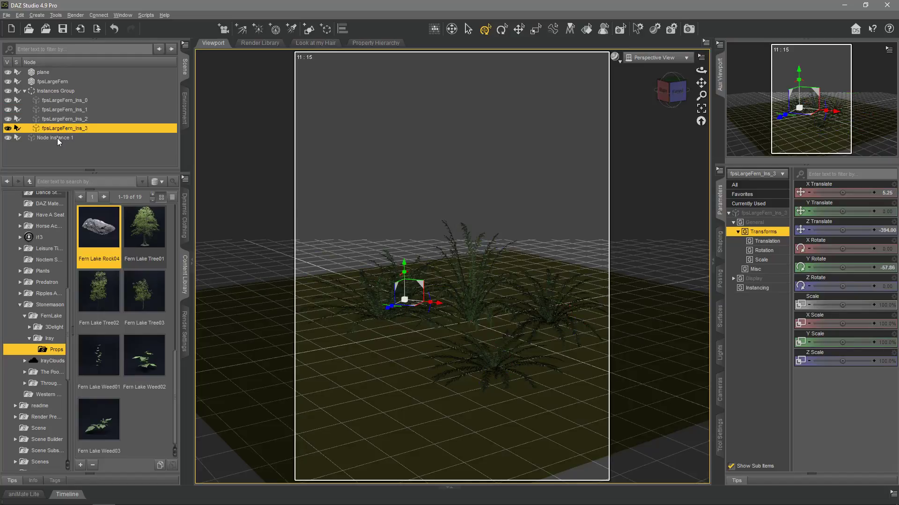
- Delete the leftover tree instance Node Instance 1 from the scene
{"action": "left_click", "coordinate": [57, 139]}
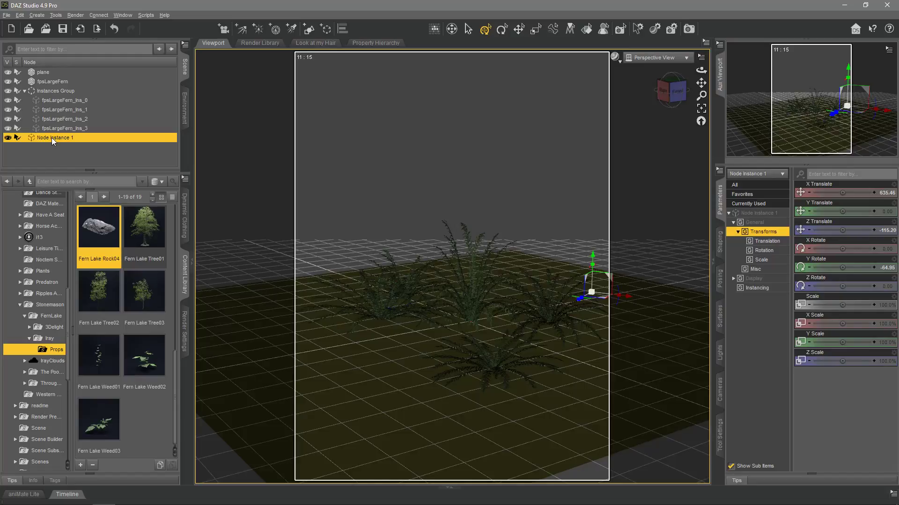
{"action": "right_click", "coordinate": [52, 138]}
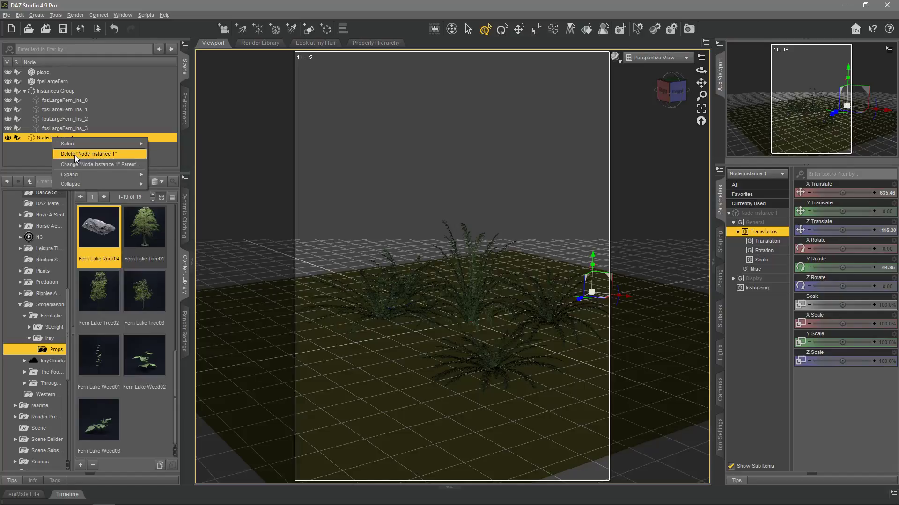
{"action": "left_click", "coordinate": [74, 155]}
- Go through the fern instances from fpsLargeFern_Ins_3 up to _Ins_0, ending on their source fpsLargeFern
{"action": "left_click", "coordinate": [66, 129]}
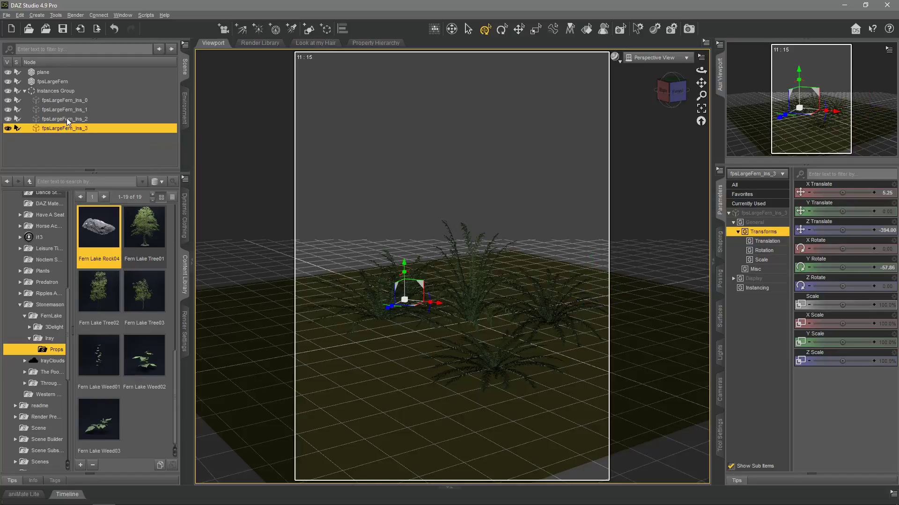
{"action": "left_click", "coordinate": [66, 119]}
{"action": "left_click", "coordinate": [66, 109]}
{"action": "left_click", "coordinate": [67, 100]}
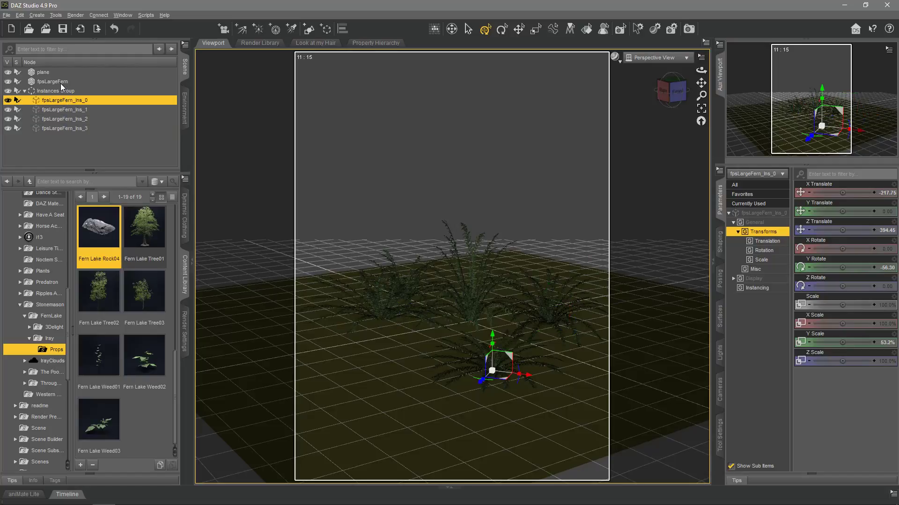
{"action": "left_click", "coordinate": [60, 83]}
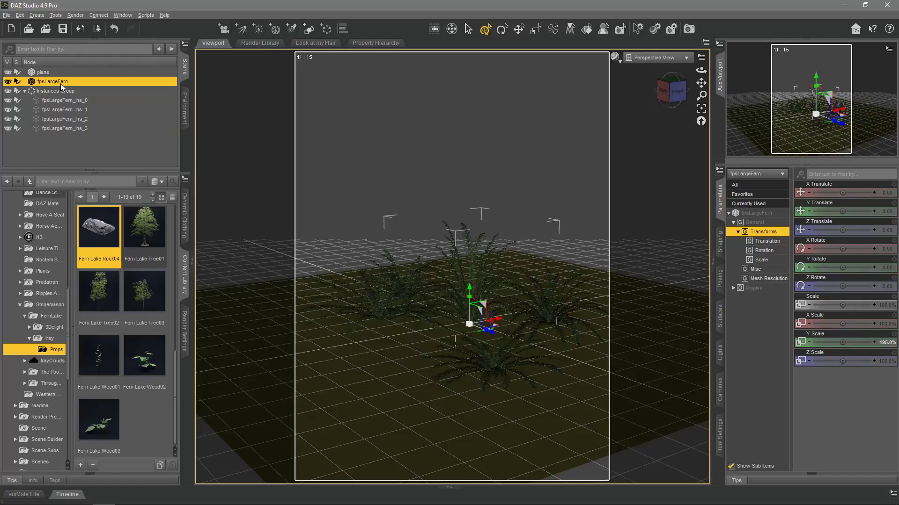
- Hide and show the source fpsLargeFern several times to check its effect on the fern instances
{"action": "left_click", "coordinate": [8, 82]}
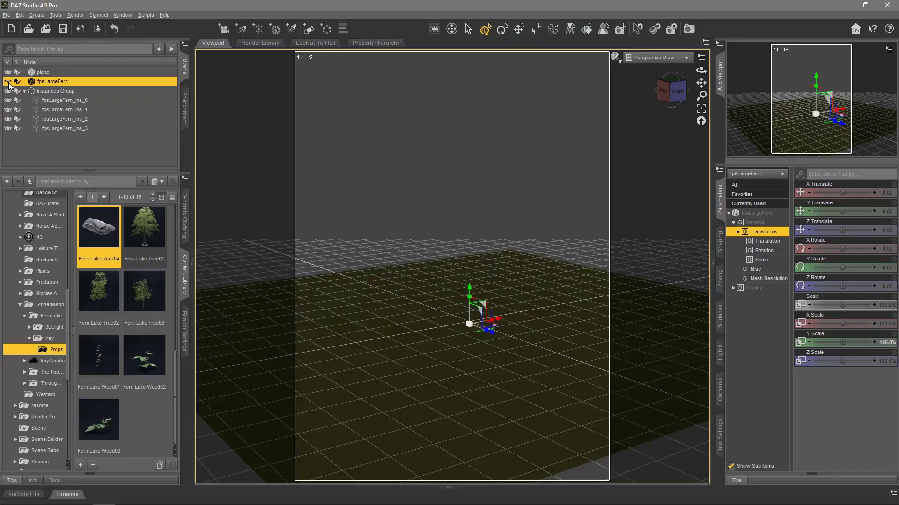
{"action": "left_click", "coordinate": [7, 82]}
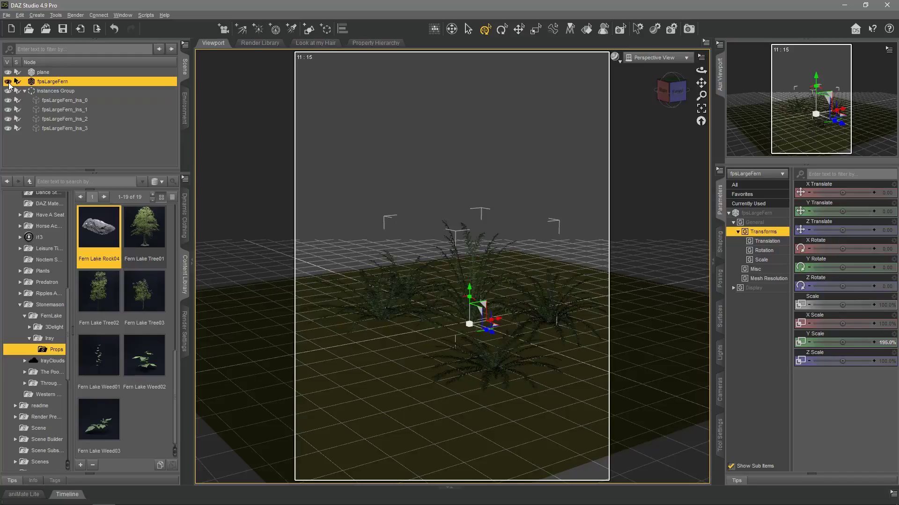
{"action": "left_click", "coordinate": [7, 82]}
{"action": "left_click", "coordinate": [7, 82]}
{"action": "left_click", "coordinate": [7, 82]}
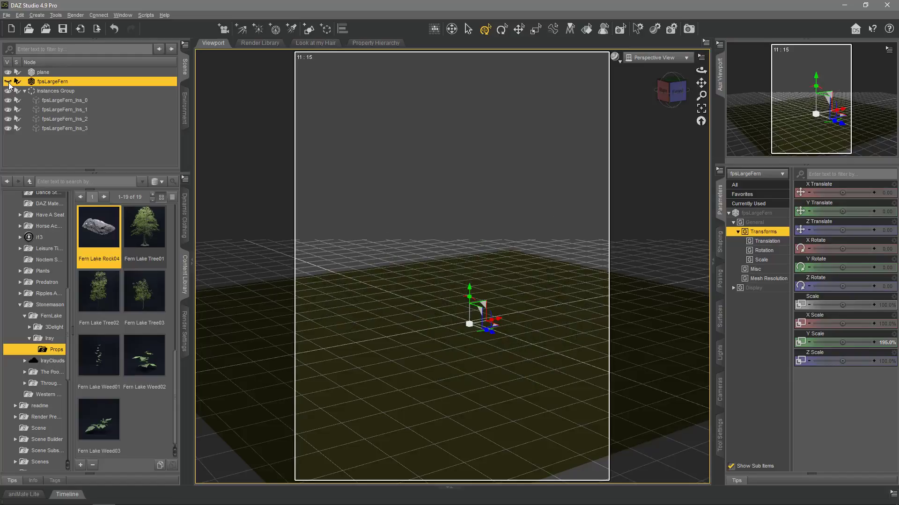
{"action": "left_click", "coordinate": [8, 82]}
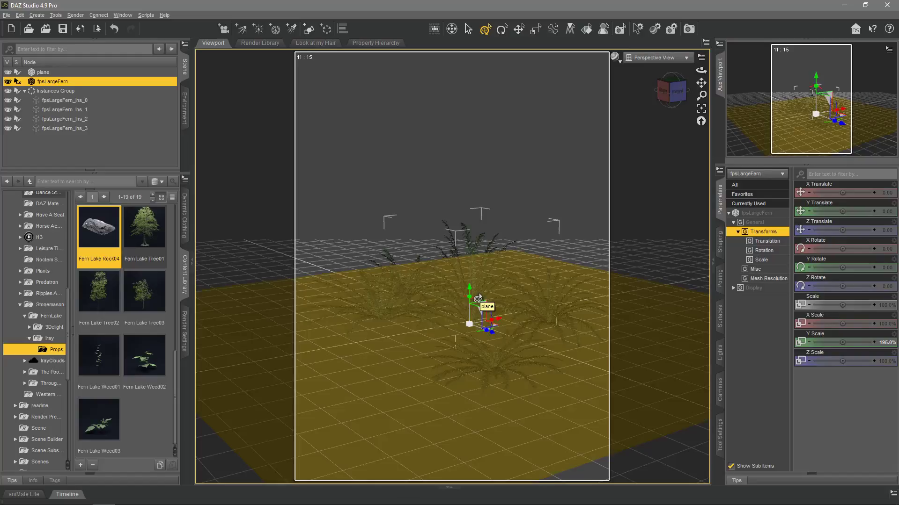
- Make fpsLargeFern unselectable in the viewport and test selecting it both there and from the scene hierarchy
{"action": "left_click", "coordinate": [478, 298]}
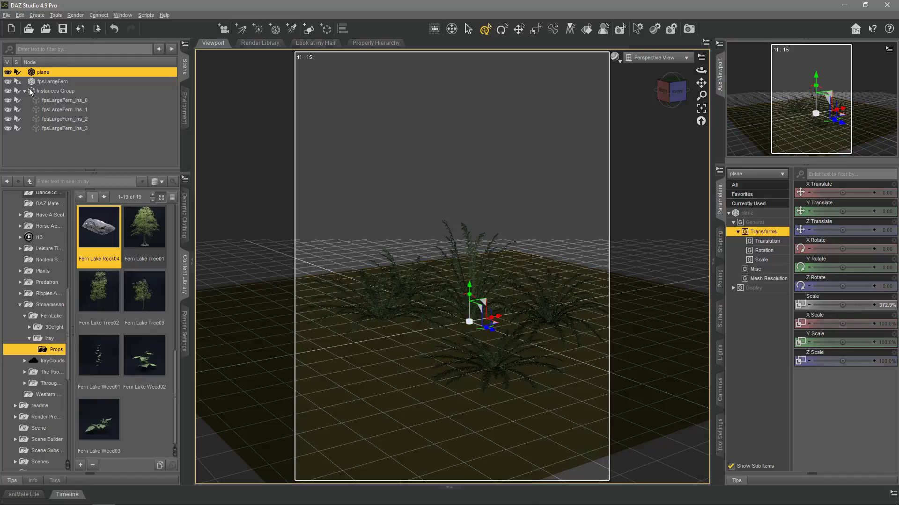
{"action": "left_click", "coordinate": [52, 82]}
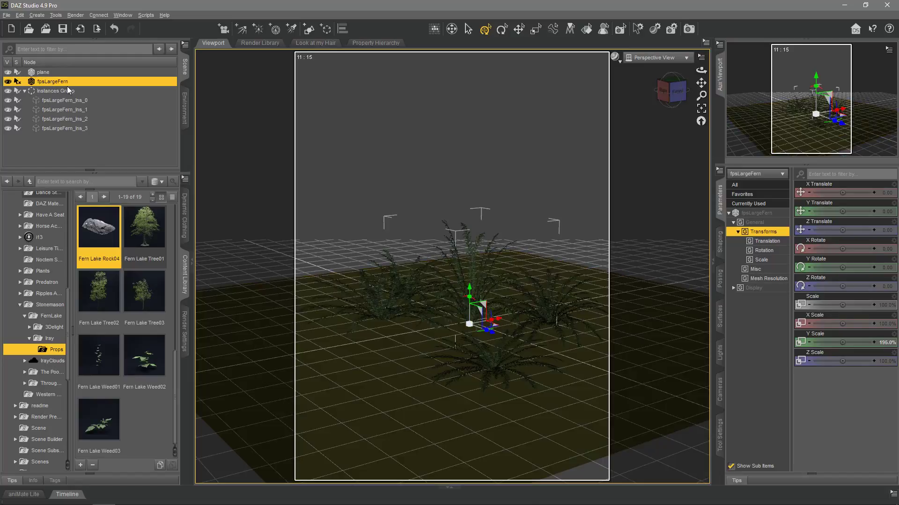
{"action": "left_click", "coordinate": [479, 300]}
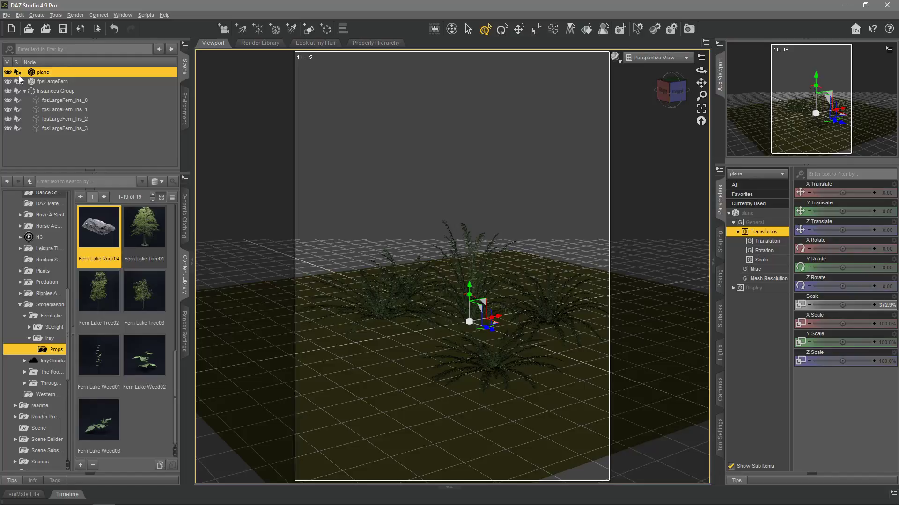
- Make the ground plane unselectable in the viewport and test selecting it both there and from the scene hierarchy
{"action": "left_click", "coordinate": [381, 354]}
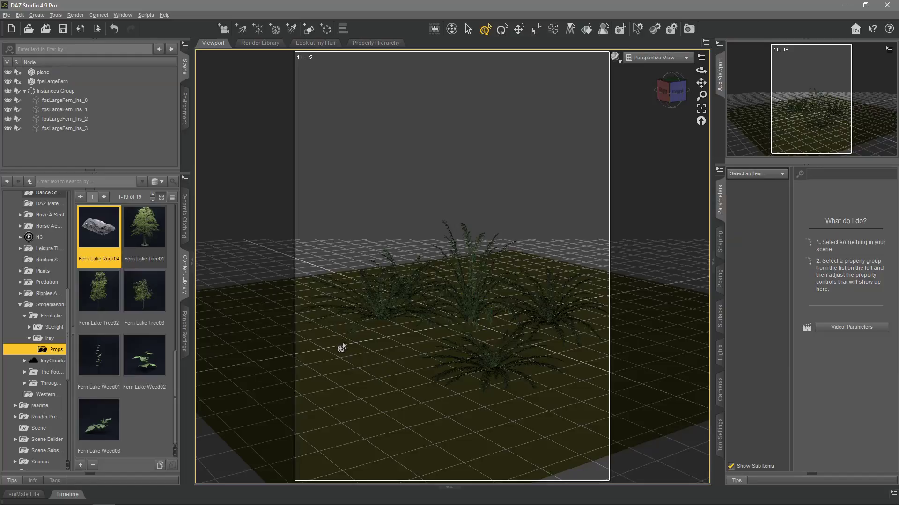
{"action": "left_click", "coordinate": [47, 72]}
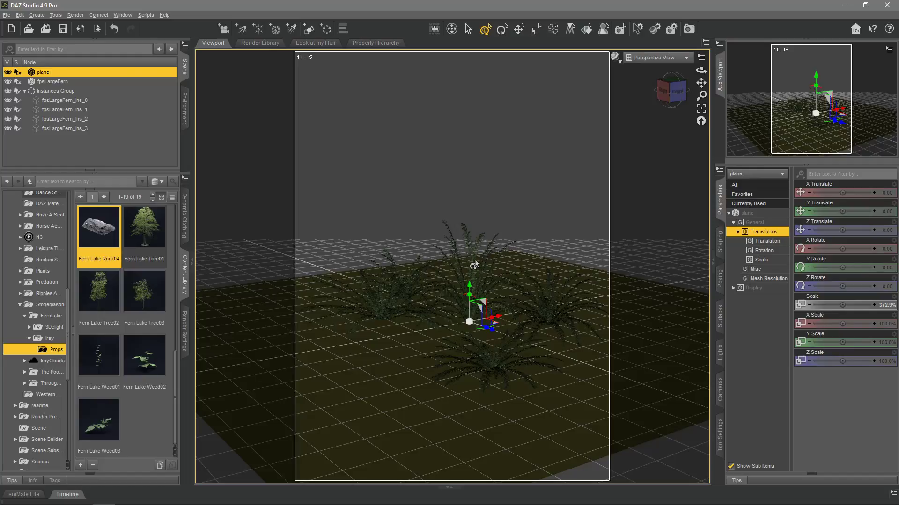
{"action": "left_click", "coordinate": [392, 317]}
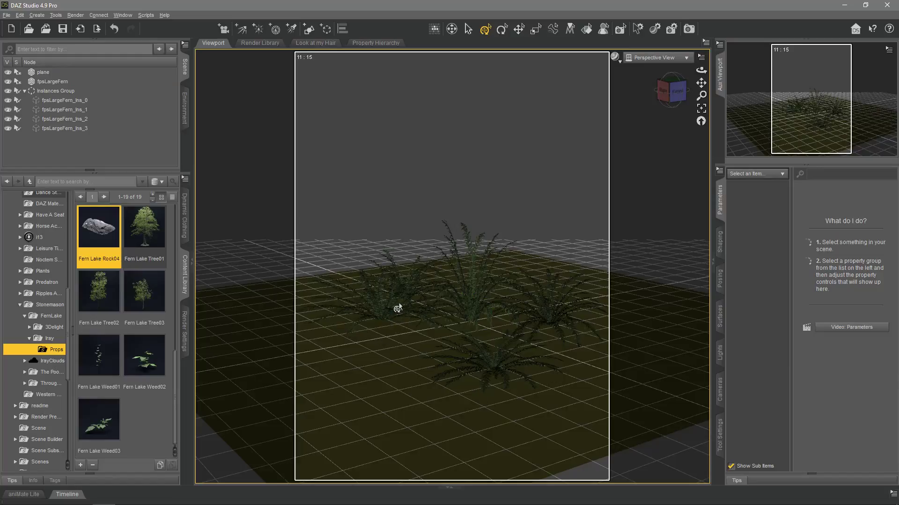
- Make the ground plane selectable again, pick it in the viewport and move it to about X -41
{"action": "left_click", "coordinate": [20, 74]}
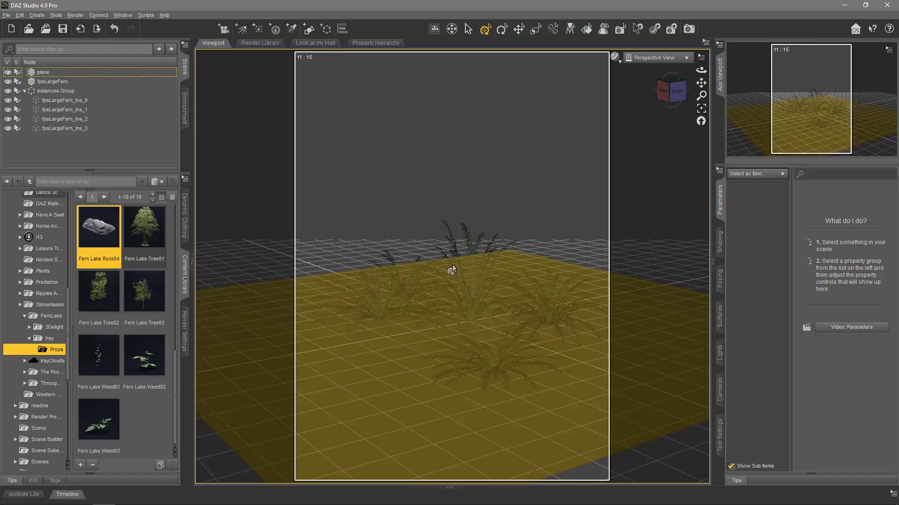
{"action": "left_click", "coordinate": [474, 307]}
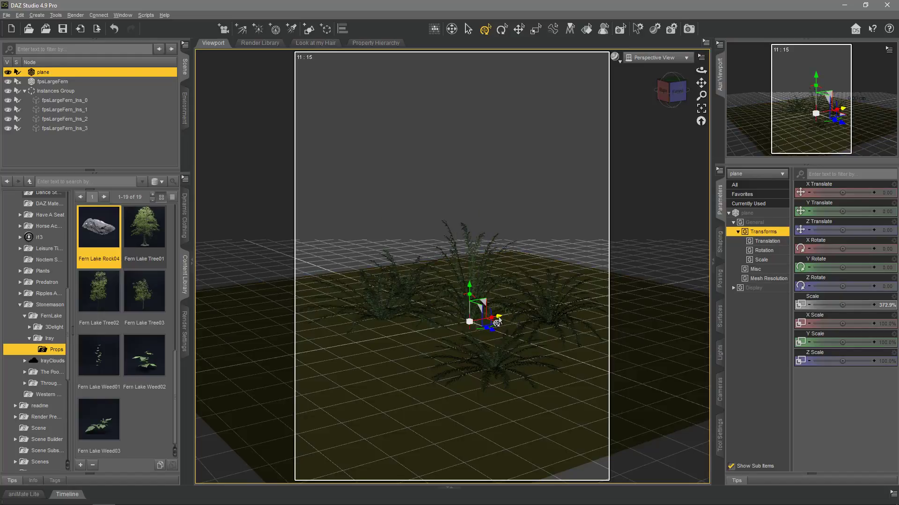
{"action": "mouse_move", "coordinate": [496, 320]}
{"action": "left_mouse_down"}
{"action": "mouse_move", "coordinate": [438, 321]}
{"action": "mouse_move", "coordinate": [485, 318]}
{"action": "left_mouse_up"}
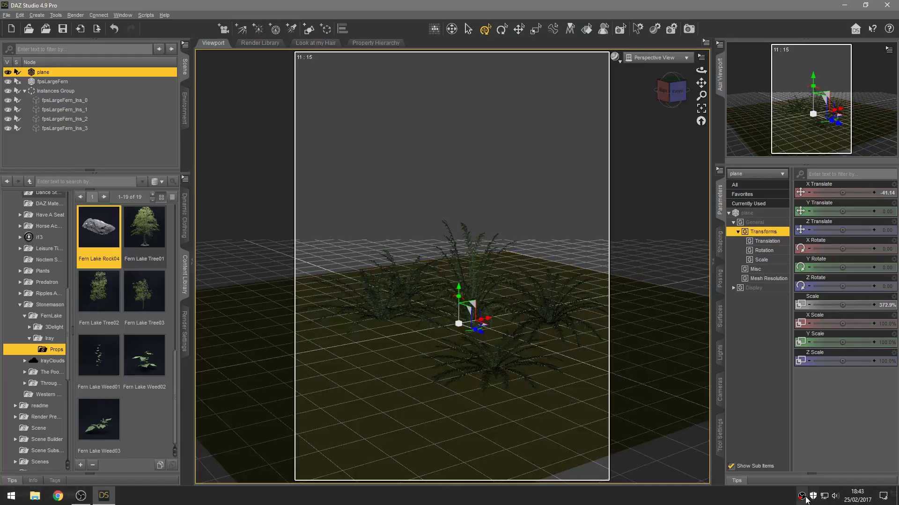
{"action": "right_click", "coordinate": [803, 498]}
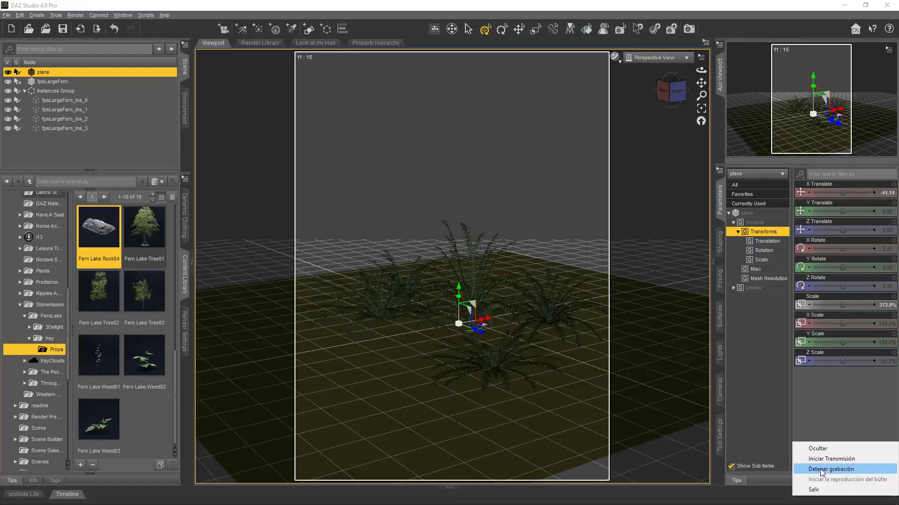